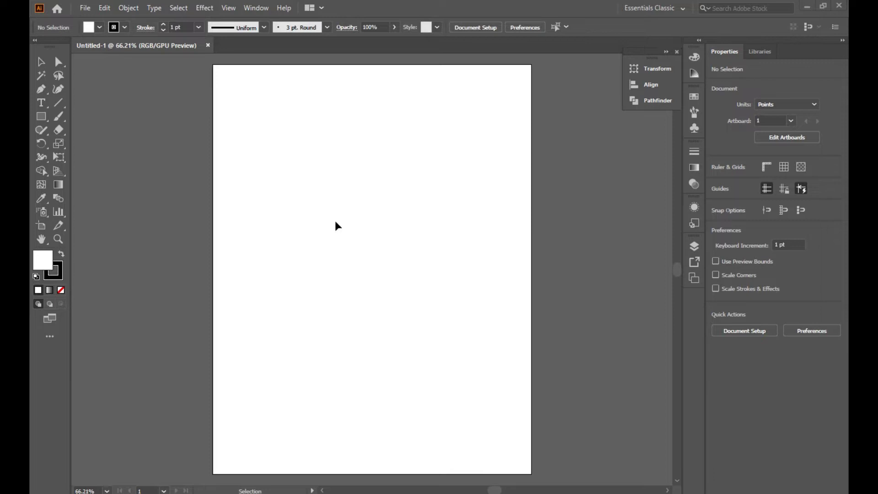
- Draw a 200 × 220 pt rectangle near the centre of the artboard
{"action": "left_click", "coordinate": [42, 123]}
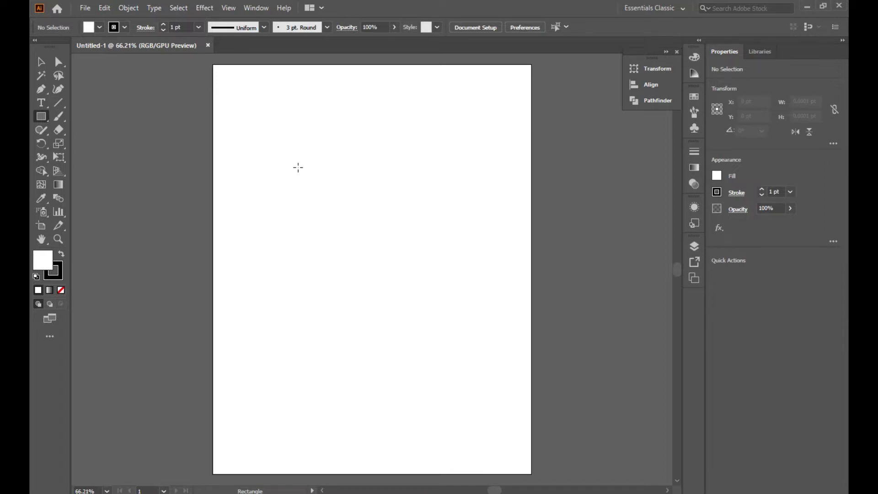
{"action": "left_click", "coordinate": [310, 177]}
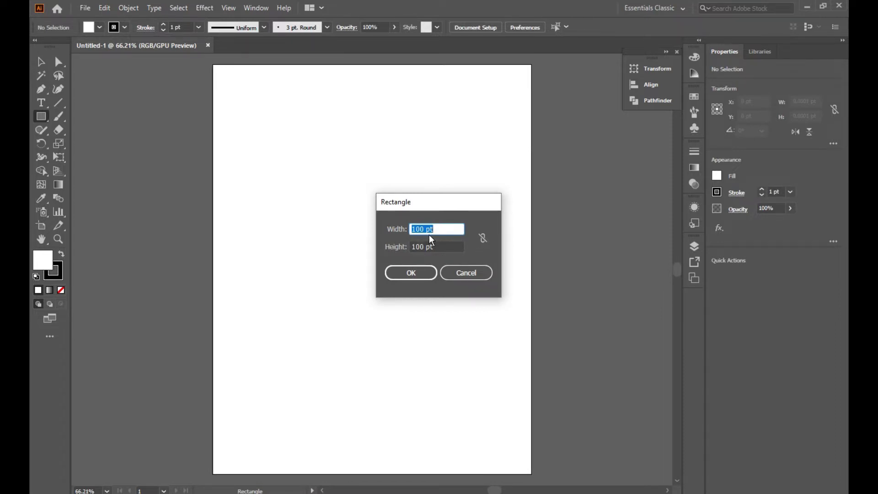
{"action": "type", "text": "200"}
{"action": "left_click", "coordinate": [432, 247]}
{"action": "type", "text": "220"}
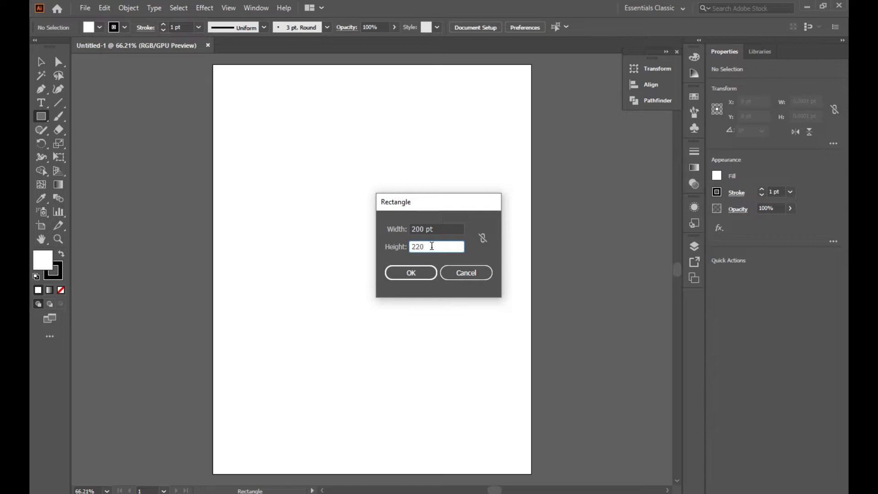
{"action": "key", "text": "Return"}
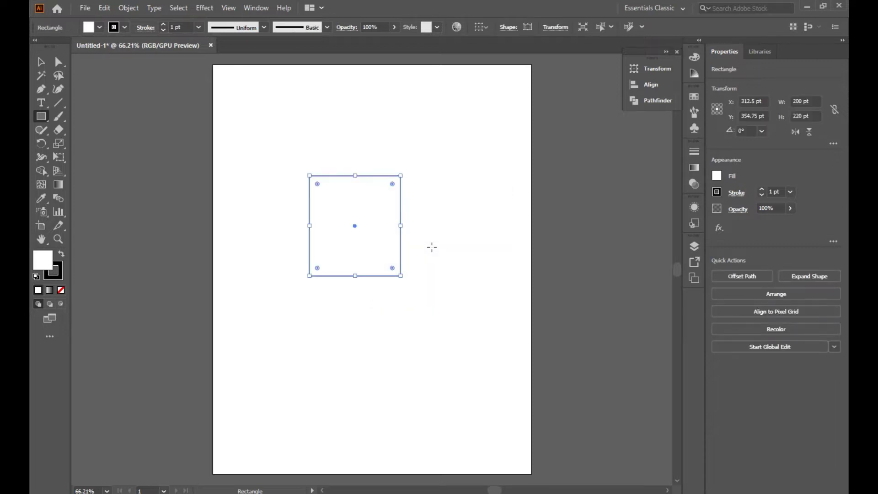
- Give the rectangle a solid black fill with no stroke
{"action": "left_click", "coordinate": [41, 61]}
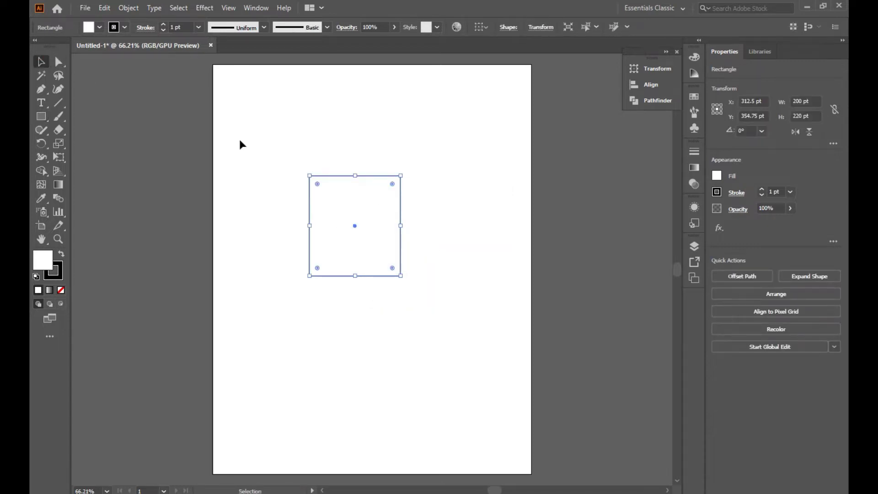
{"action": "left_click", "coordinate": [275, 160]}
{"action": "left_click", "coordinate": [379, 224]}
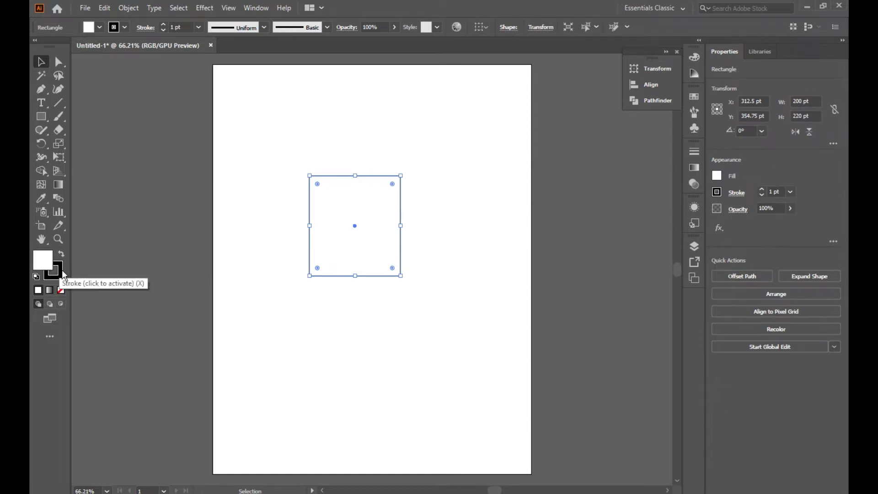
{"action": "left_click", "coordinate": [62, 254]}
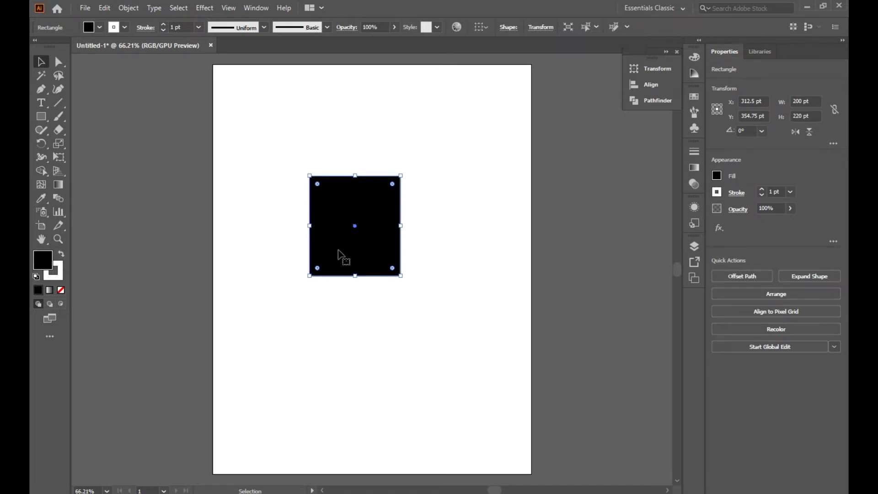
{"action": "left_click", "coordinate": [59, 277]}
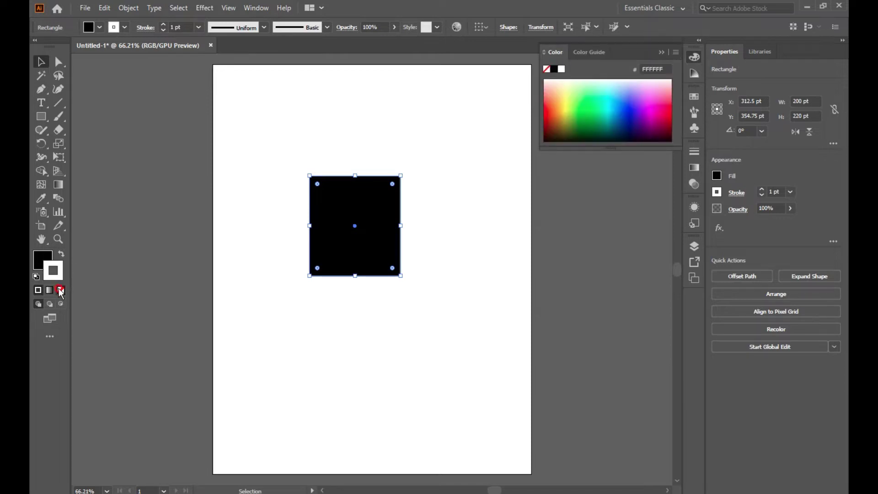
{"action": "left_click", "coordinate": [62, 290]}
{"action": "left_click", "coordinate": [479, 216]}
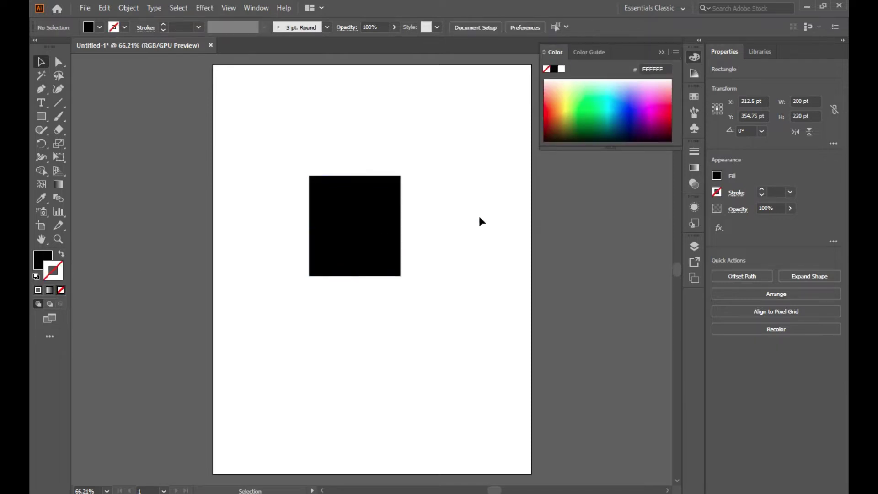
- Reselect the black rectangle with the Direct Selection tool for anchor editing
{"action": "left_click", "coordinate": [44, 258]}
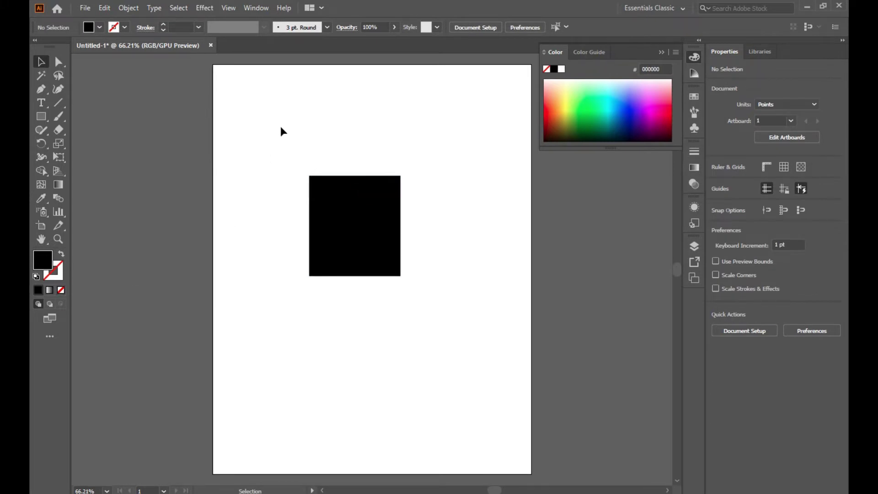
{"action": "left_click_drag", "start_coordinate": [251, 111], "coordinate": [466, 298]}
{"action": "left_click", "coordinate": [264, 137]}
{"action": "left_click", "coordinate": [60, 64]}
- Drag the bottom two corners to maximum radius, forming a semicircular shield base
{"action": "left_click_drag", "start_coordinate": [261, 262], "coordinate": [455, 293]}
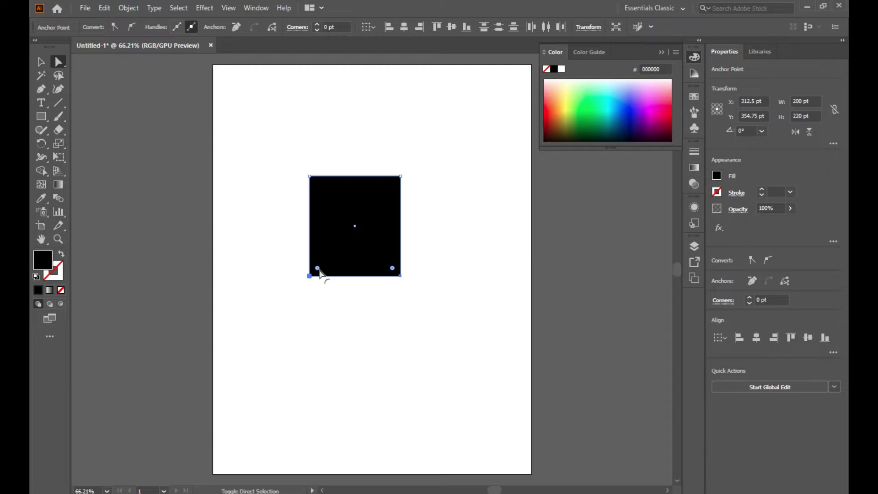
{"action": "left_click_drag", "start_coordinate": [317, 269], "coordinate": [339, 178]}
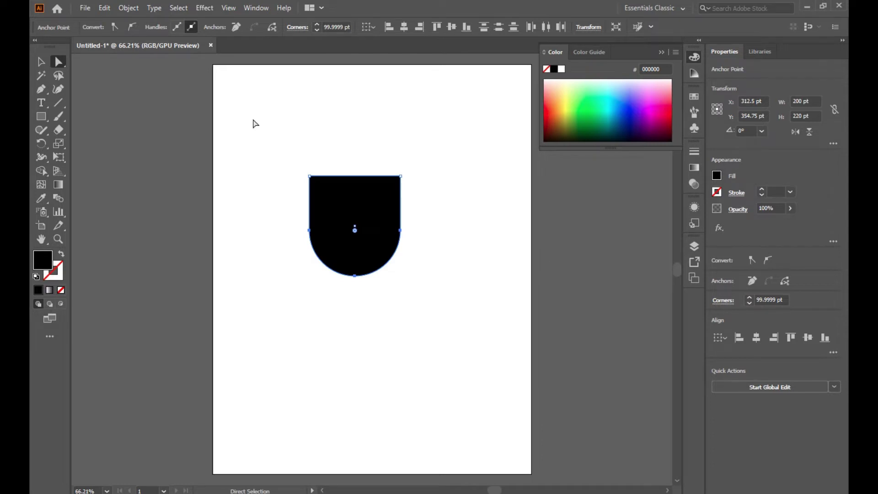
{"action": "left_click_drag", "start_coordinate": [278, 151], "coordinate": [517, 325]}
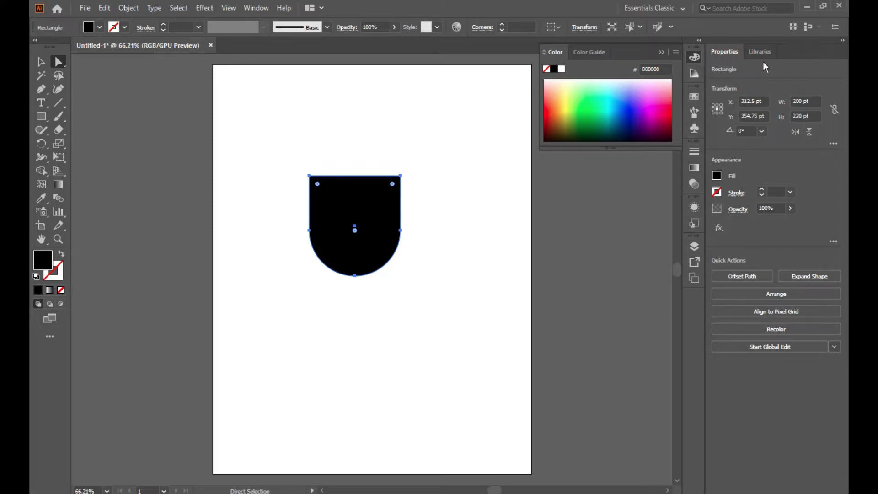
- Show the Pathfinder panel and dock Transform alongside it
{"action": "left_click", "coordinate": [256, 8]}
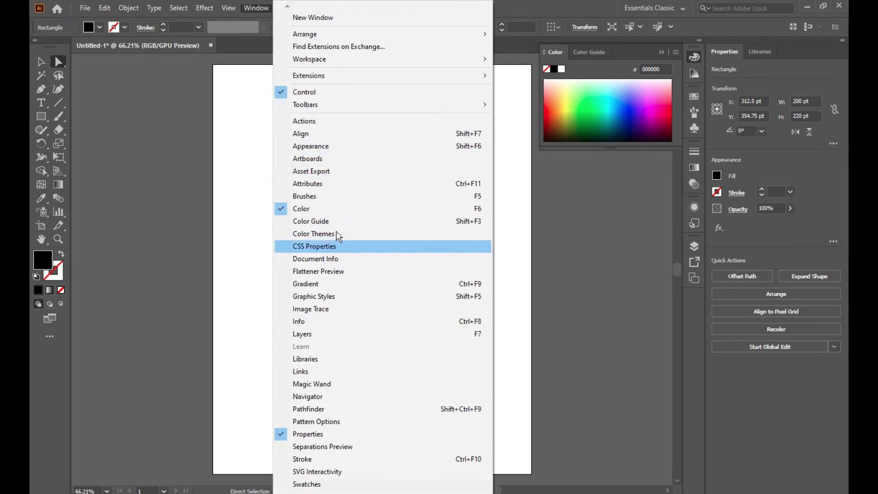
{"action": "left_click", "coordinate": [343, 410]}
{"action": "left_click_drag", "start_coordinate": [515, 61], "coordinate": [564, 235]}
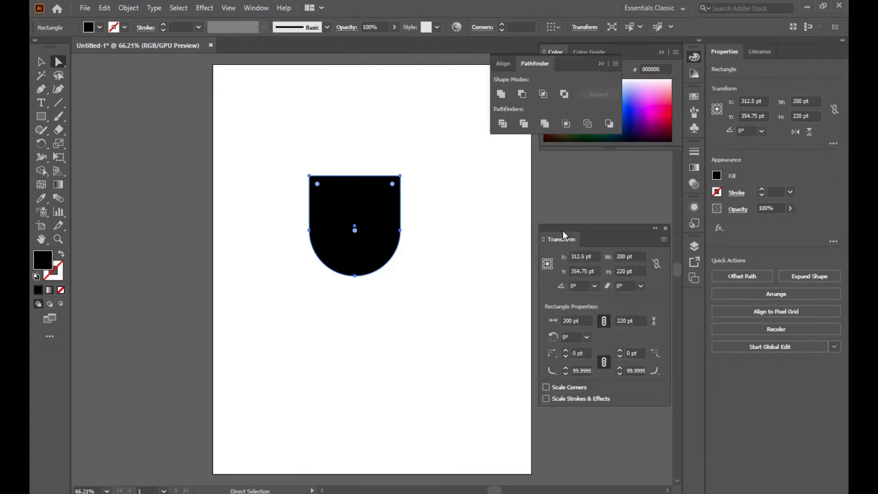
{"action": "left_click", "coordinate": [655, 228]}
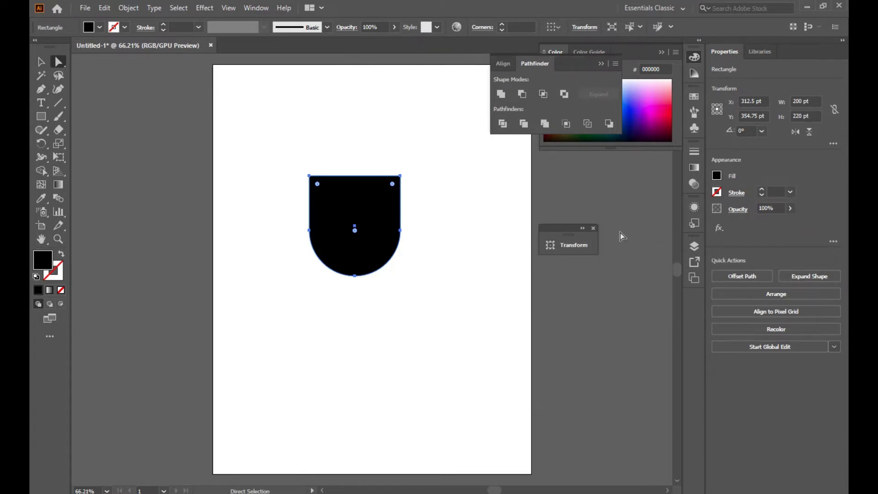
{"action": "left_click_drag", "start_coordinate": [575, 228], "coordinate": [587, 61]}
{"action": "left_click", "coordinate": [532, 63]}
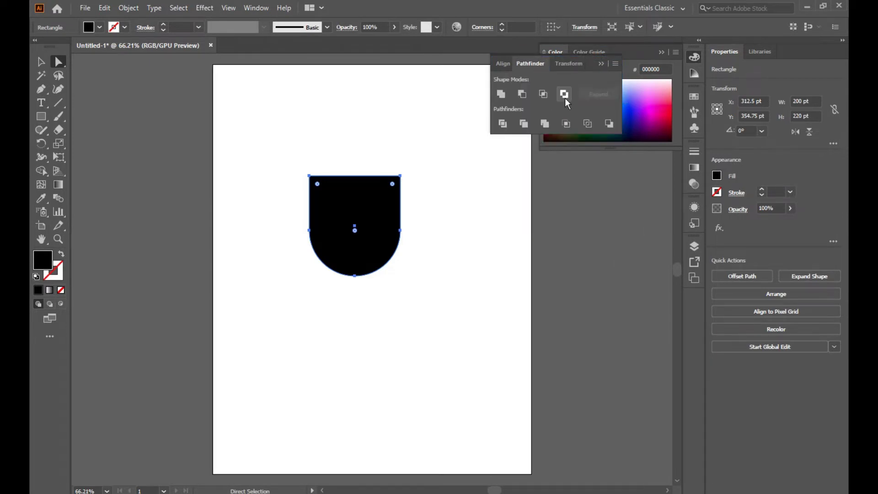
- Unite the shield into a single plain path and dock the panel group
{"action": "left_click", "coordinate": [41, 61]}
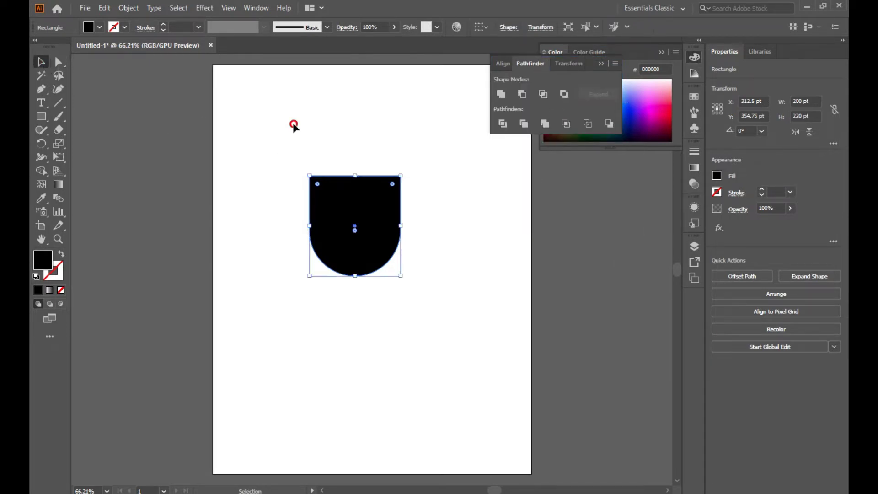
{"action": "left_click_drag", "start_coordinate": [294, 125], "coordinate": [448, 363]}
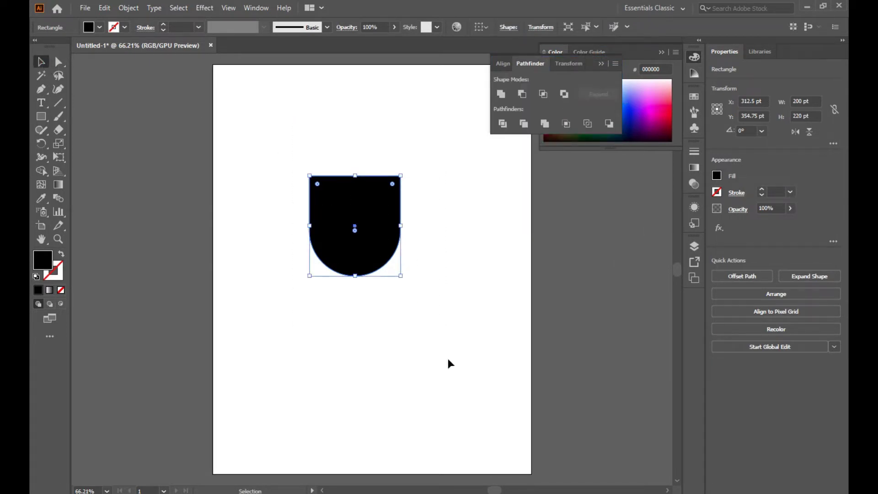
{"action": "left_click", "coordinate": [508, 98]}
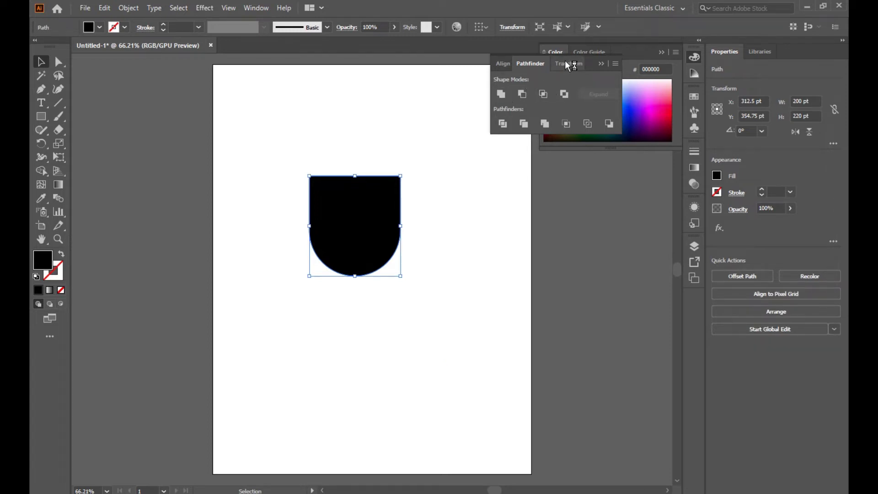
{"action": "left_click_drag", "start_coordinate": [599, 64], "coordinate": [652, 159]}
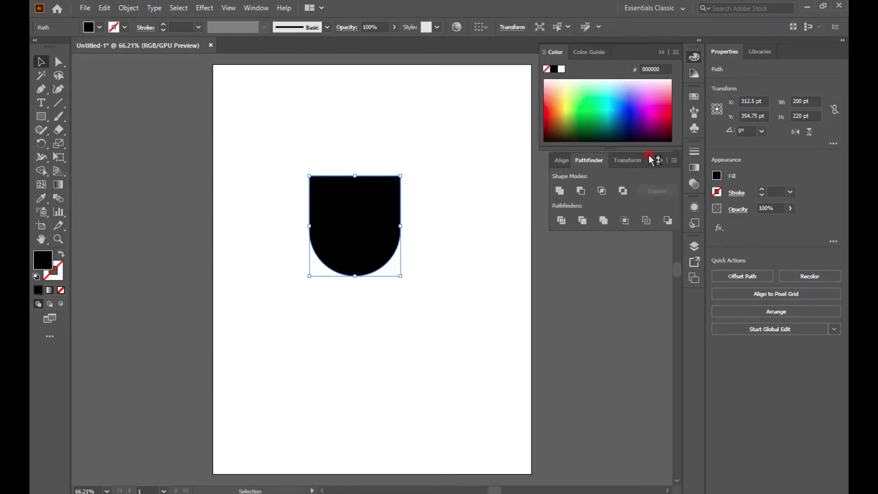
{"action": "left_click", "coordinate": [364, 148]}
{"action": "left_click_drag", "start_coordinate": [271, 130], "coordinate": [405, 315]}
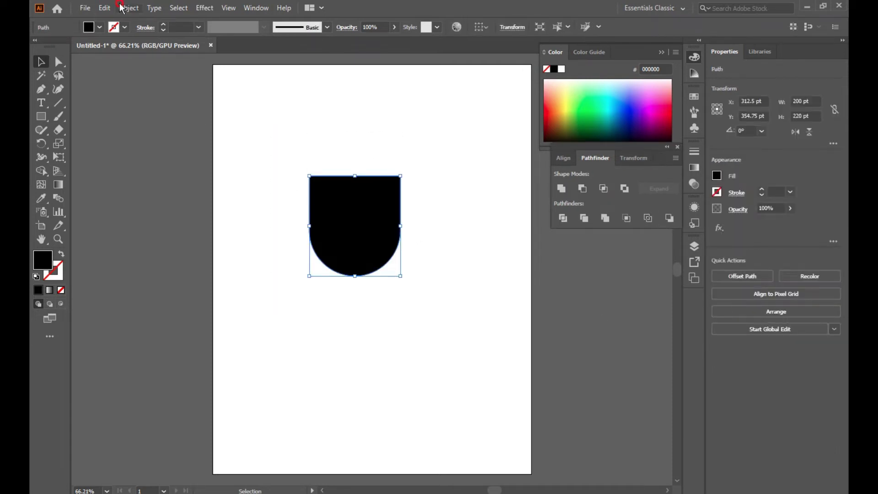
- Create a 170 × 190 pt inset copy of the shield with Offset Path
{"action": "left_click", "coordinate": [122, 8]}
{"action": "mouse_move", "coordinate": [141, 279]}
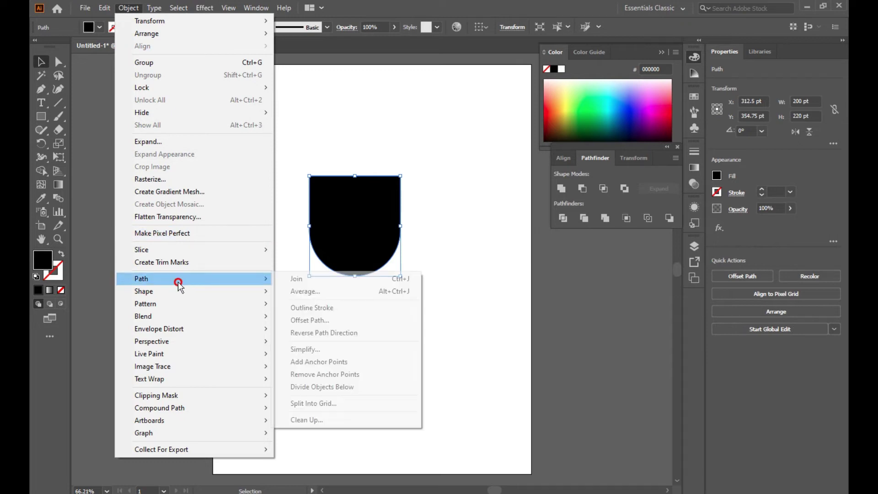
{"action": "left_click", "coordinate": [309, 319]}
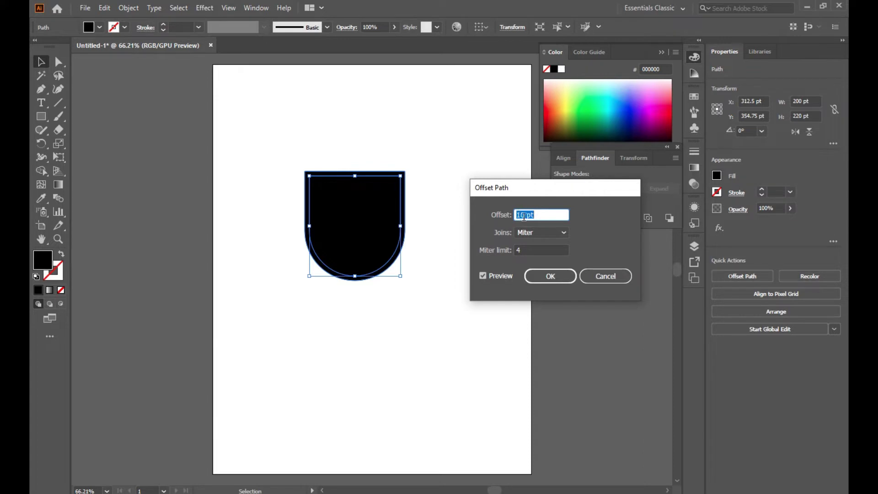
{"action": "key", "text": "BackSpace"}
{"action": "left_click", "coordinate": [549, 279]}
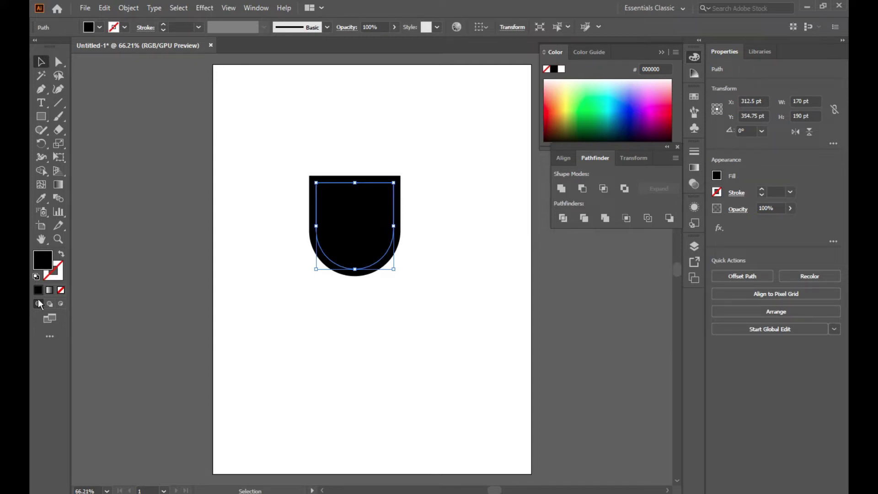
- Fill the inner shield bright red, then select both shields
{"action": "double_click", "coordinate": [39, 264]}
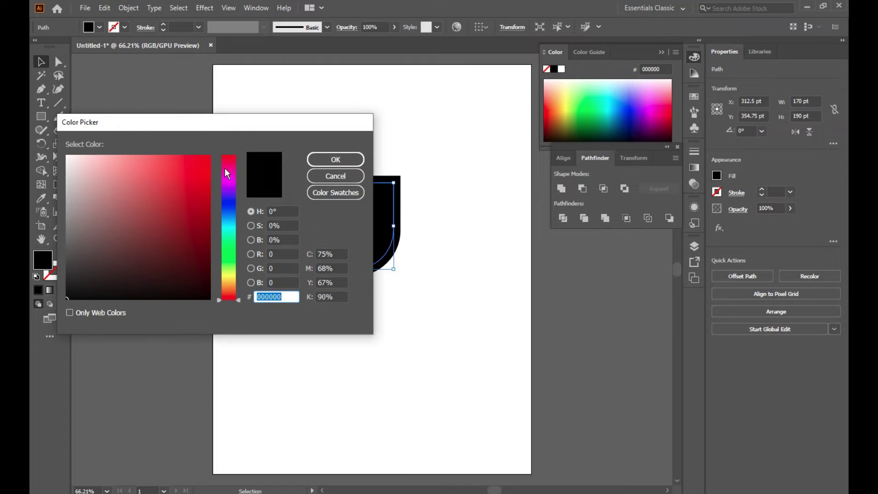
{"action": "left_click_drag", "start_coordinate": [205, 156], "coordinate": [210, 156]}
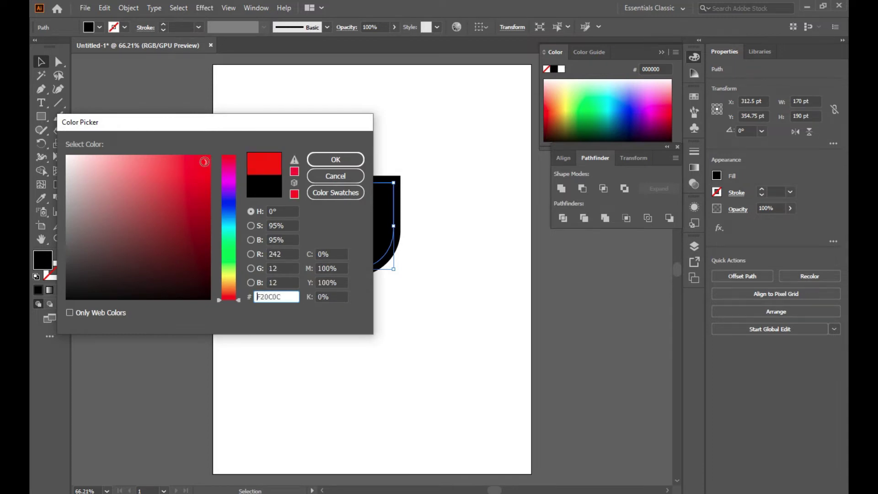
{"action": "left_click", "coordinate": [315, 161]}
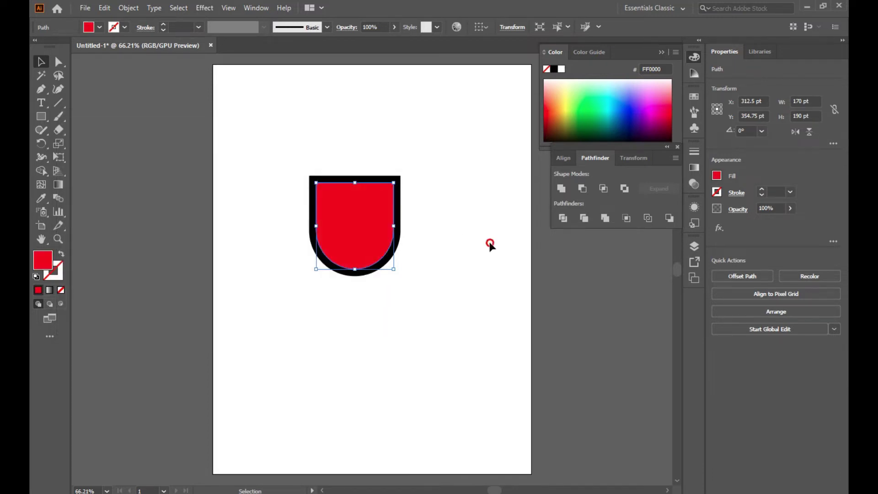
{"action": "left_click_drag", "start_coordinate": [295, 150], "coordinate": [455, 317]}
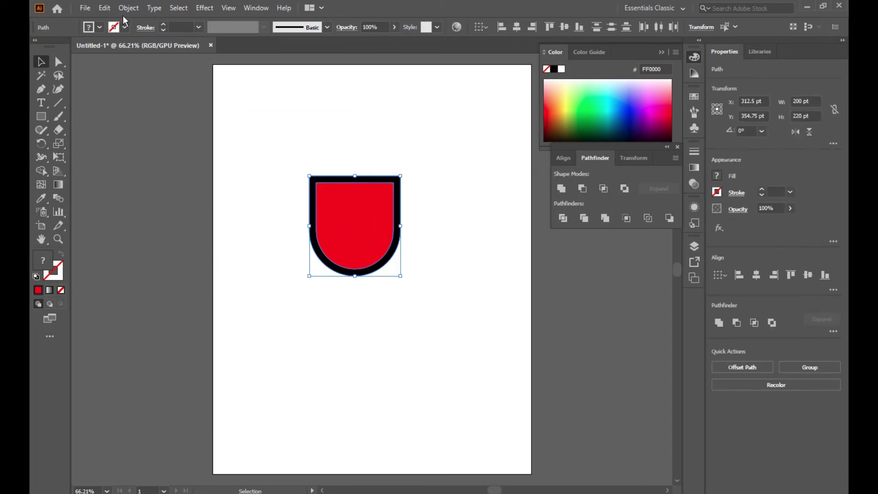
- Add an Offset Path inset inside the red shield and fill it green
{"action": "left_click", "coordinate": [128, 8]}
{"action": "mouse_move", "coordinate": [142, 279]}
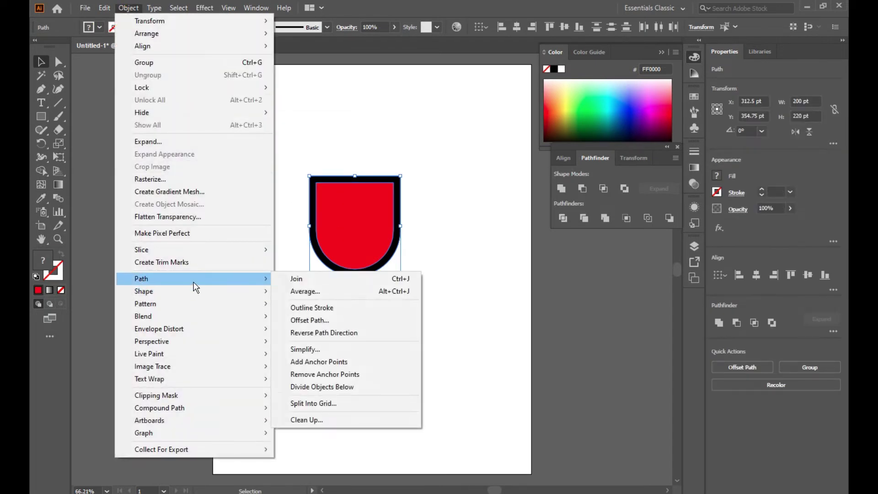
{"action": "left_click", "coordinate": [306, 323]}
{"action": "left_click", "coordinate": [551, 276]}
{"action": "left_click", "coordinate": [345, 249]}
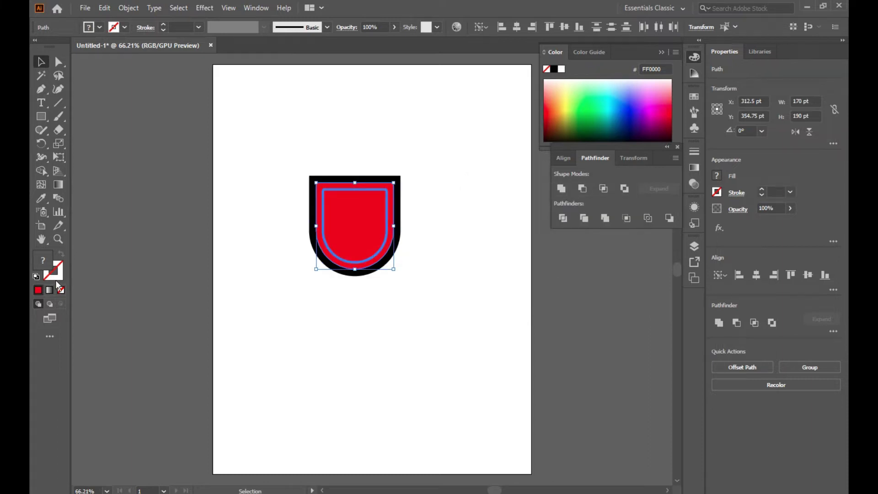
{"action": "left_click", "coordinate": [587, 102]}
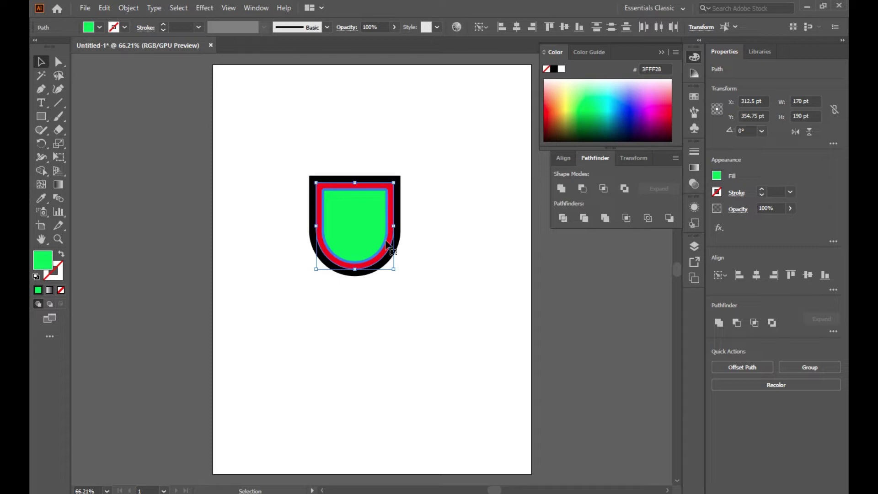
{"action": "left_click_drag", "start_coordinate": [259, 141], "coordinate": [350, 220]}
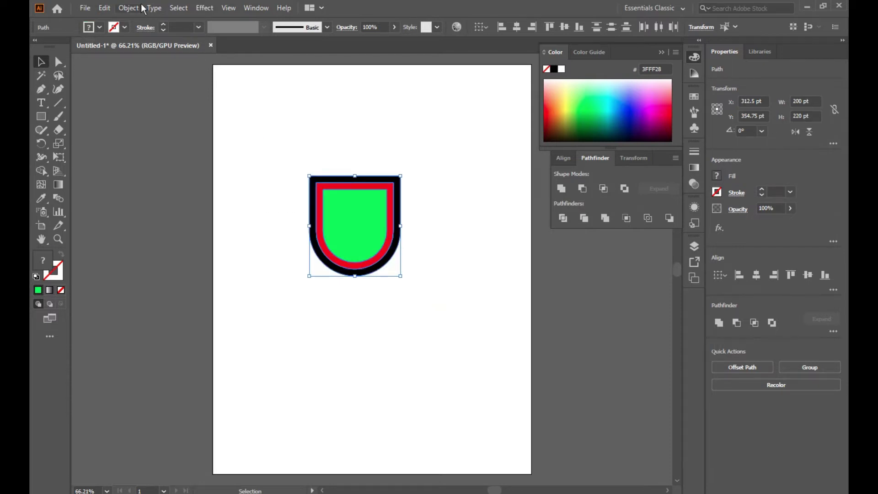
- Add another inset inside the green shape and fill it dark blue
{"action": "left_click", "coordinate": [128, 8]}
{"action": "mouse_move", "coordinate": [140, 278]}
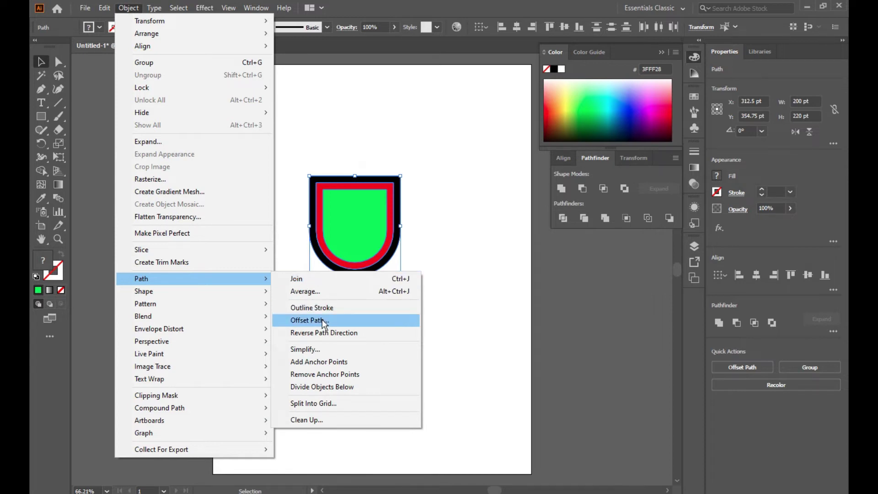
{"action": "left_click", "coordinate": [324, 323]}
{"action": "left_click", "coordinate": [564, 277]}
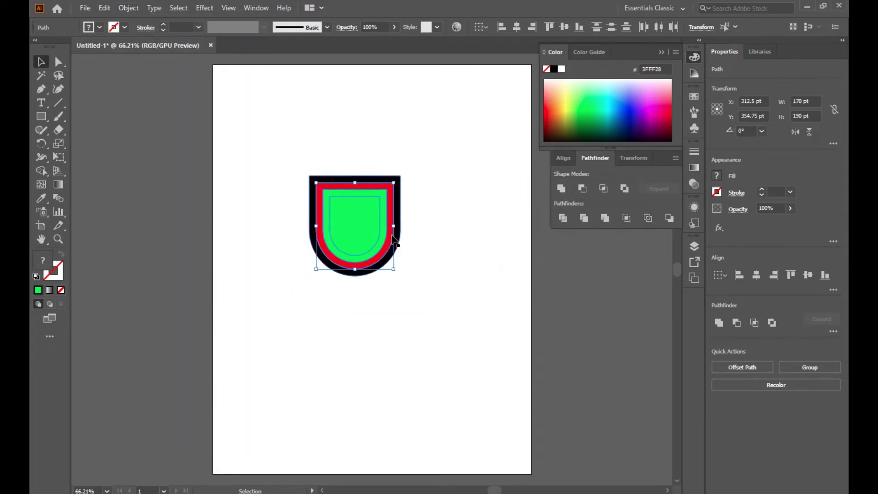
{"action": "left_click", "coordinate": [636, 116]}
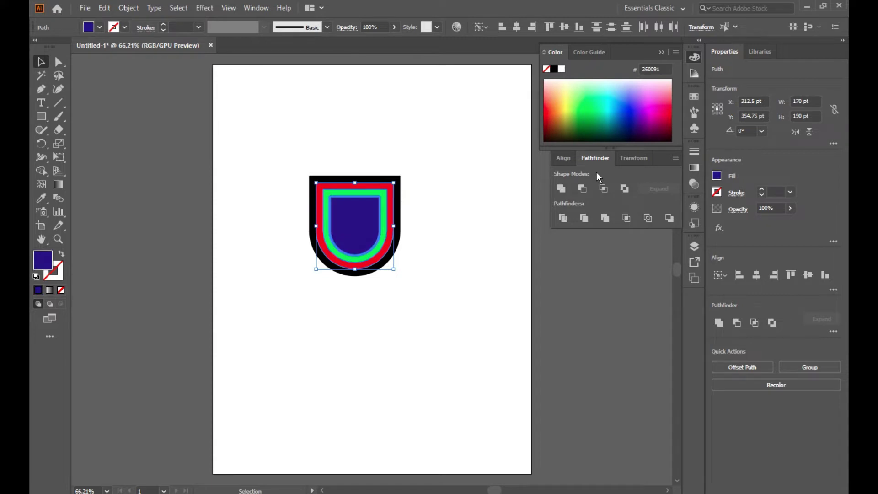
{"action": "left_click_drag", "start_coordinate": [290, 155], "coordinate": [476, 311]}
{"action": "left_click", "coordinate": [130, 8]}
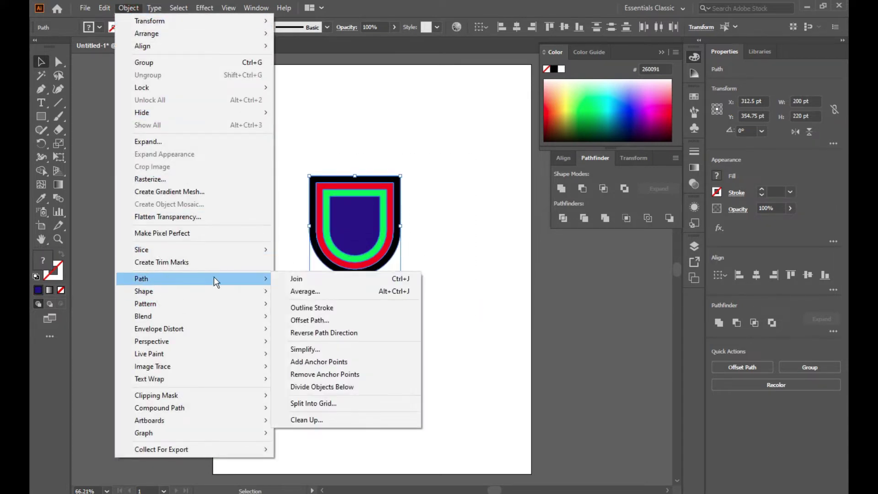
{"action": "mouse_move", "coordinate": [141, 279]}
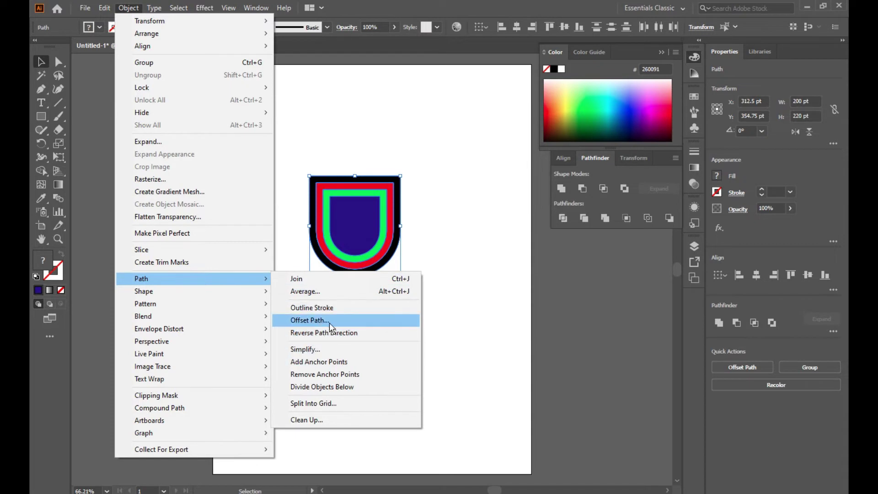
- Add a -15 pt inset inside the dark blue shape and fill it magenta
{"action": "left_click", "coordinate": [329, 322]}
{"action": "left_click", "coordinate": [550, 276]}
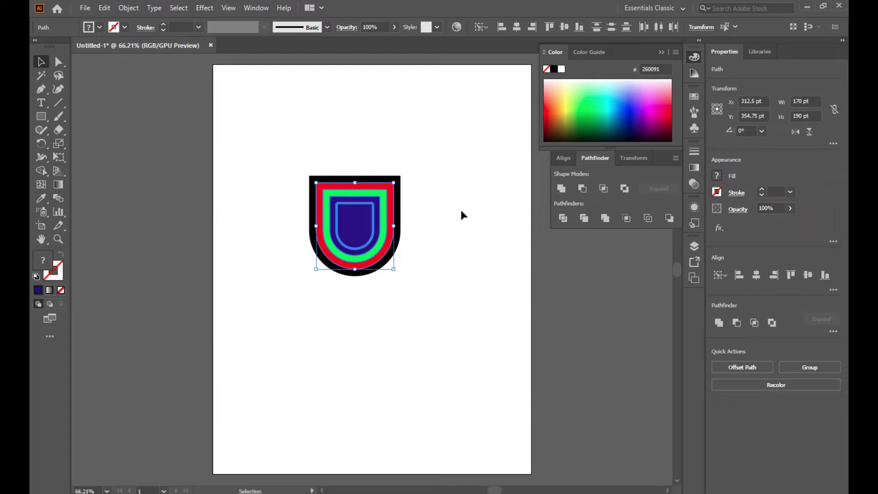
{"action": "left_click", "coordinate": [653, 98]}
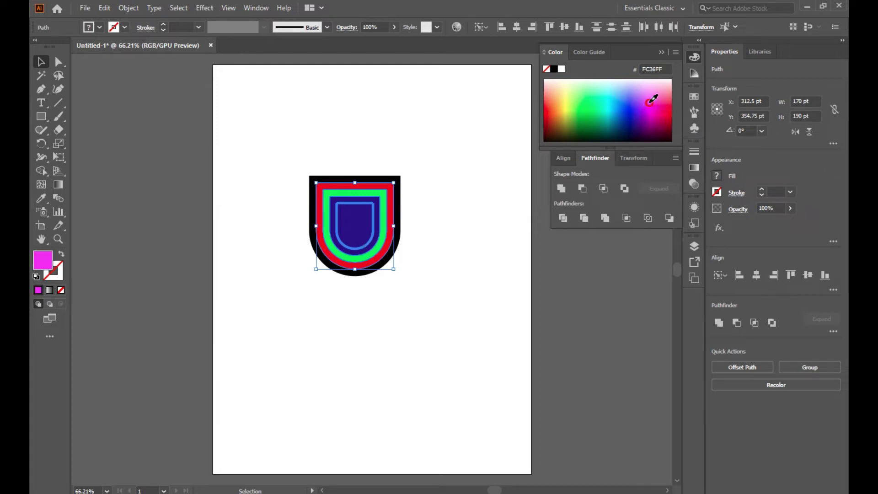
{"action": "left_click_drag", "start_coordinate": [285, 133], "coordinate": [441, 275]}
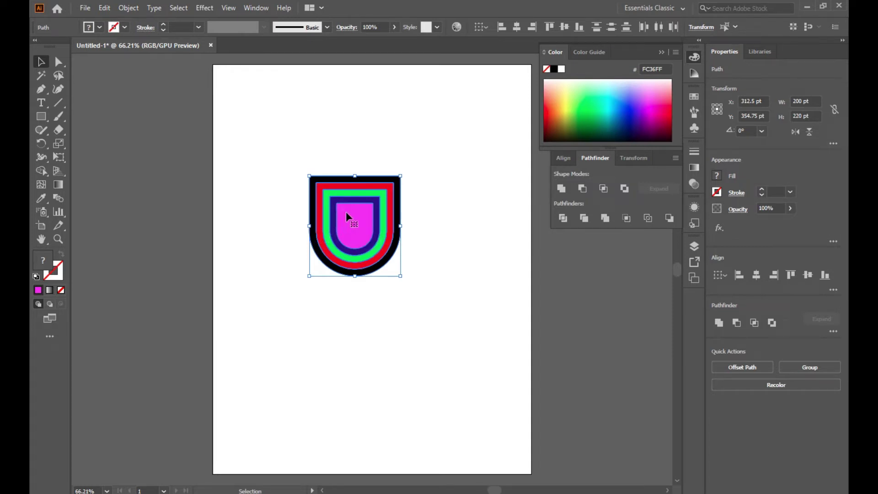
- Add a final -15 pt inset inside the magenta shape and fill it yellow
{"action": "left_click", "coordinate": [129, 8]}
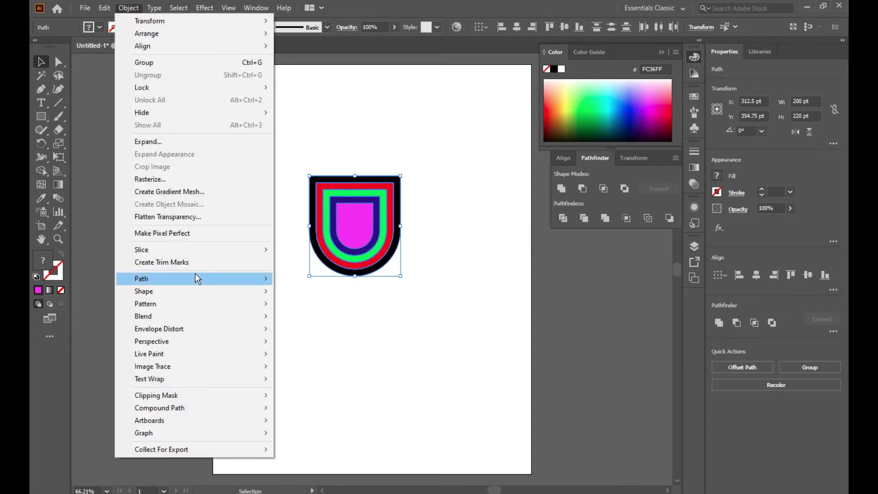
{"action": "mouse_move", "coordinate": [142, 278]}
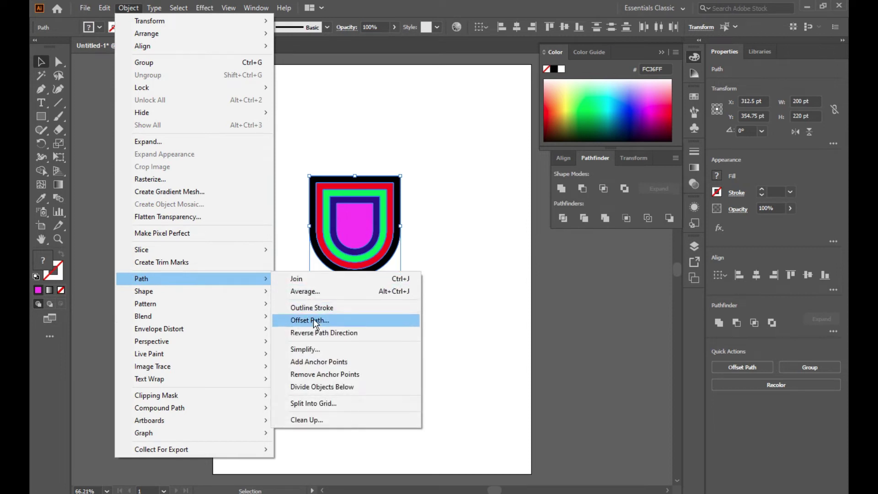
{"action": "left_click", "coordinate": [314, 320]}
{"action": "left_click", "coordinate": [551, 276]}
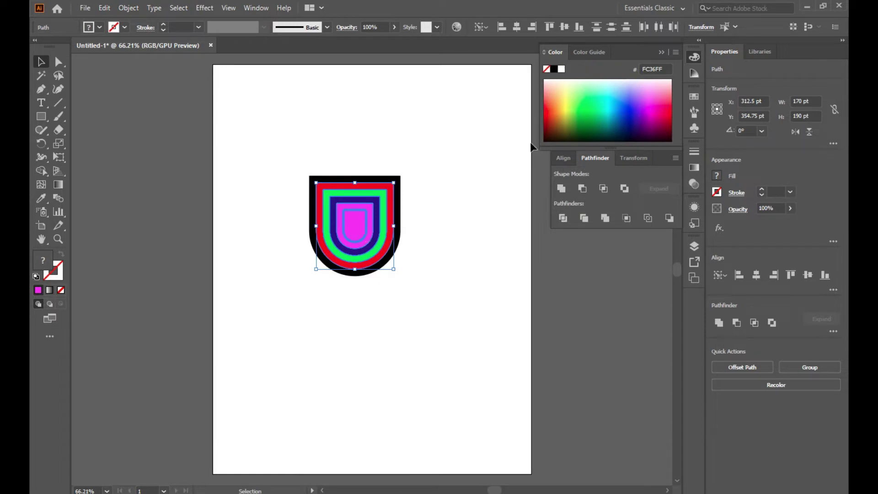
{"action": "left_click", "coordinate": [567, 95]}
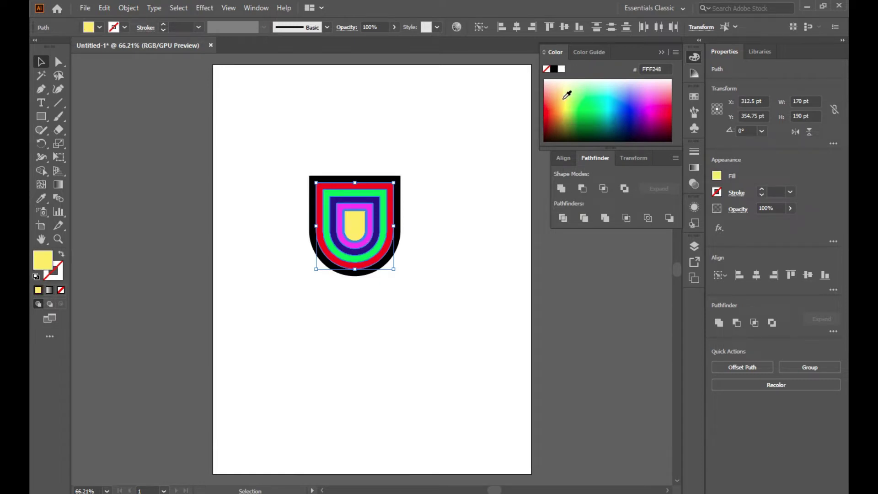
{"action": "left_click", "coordinate": [294, 124]}
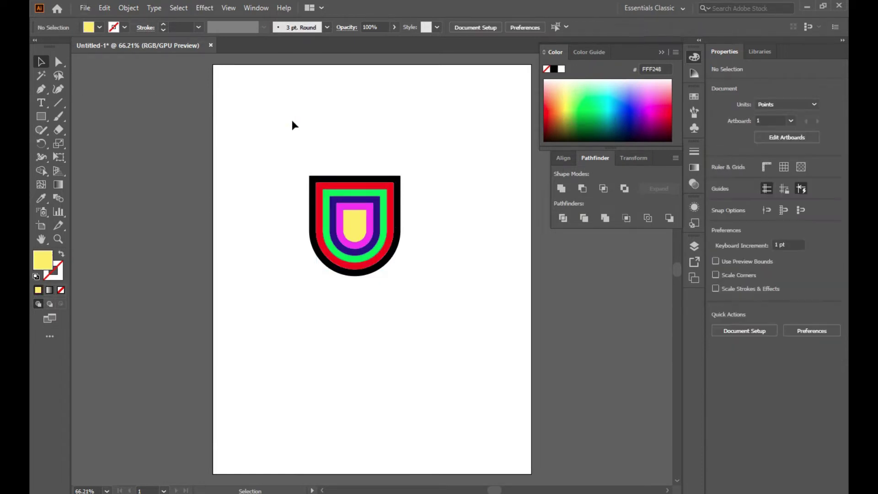
{"action": "left_click_drag", "start_coordinate": [282, 134], "coordinate": [455, 322]}
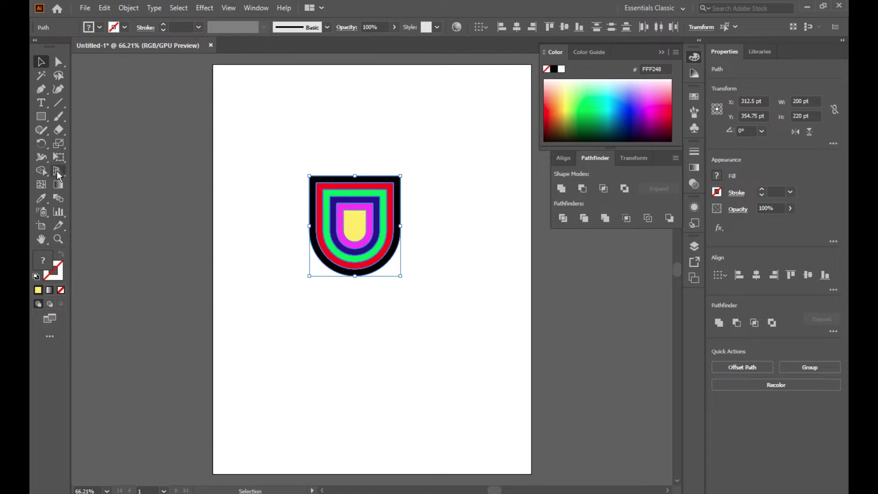
- Use Shape Builder to delete the yellow centre, dark blue ring and red ring
{"action": "left_click", "coordinate": [41, 171]}
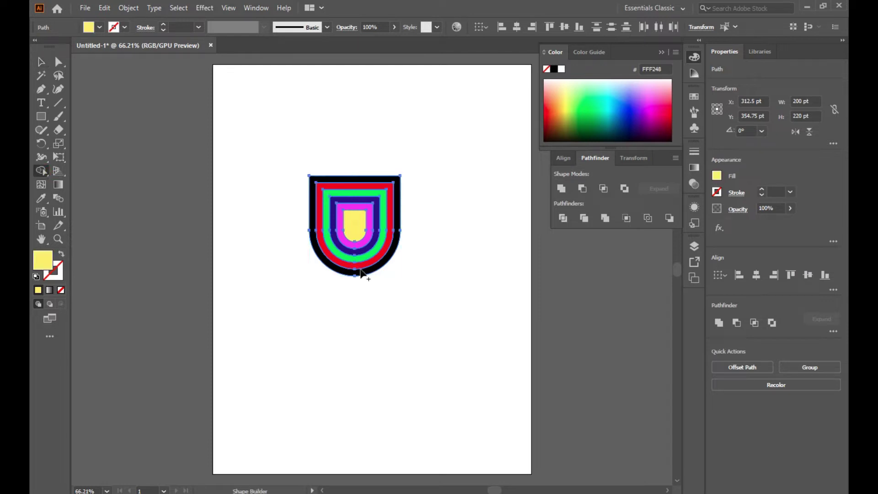
{"action": "key", "text": "ctrl+plus"}
{"action": "key", "text": "ctrl+plus"}
{"action": "key", "text": "ctrl+plus"}
{"action": "key", "text": "ctrl+plus"}
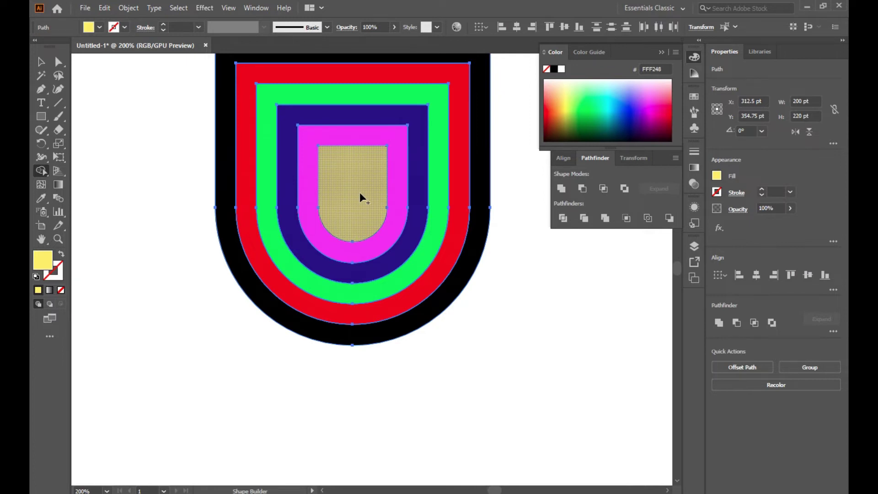
{"action": "left_click", "coordinate": [359, 192], "text": "alt"}
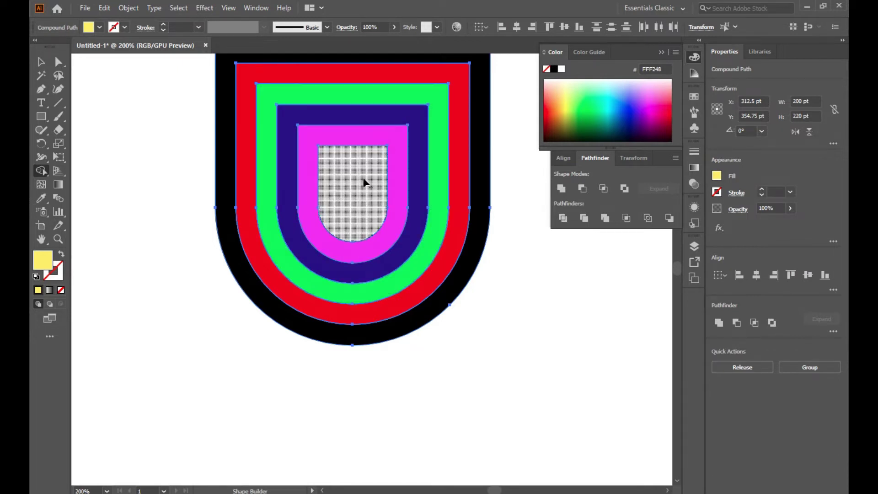
{"action": "left_click", "coordinate": [289, 218], "text": "alt"}
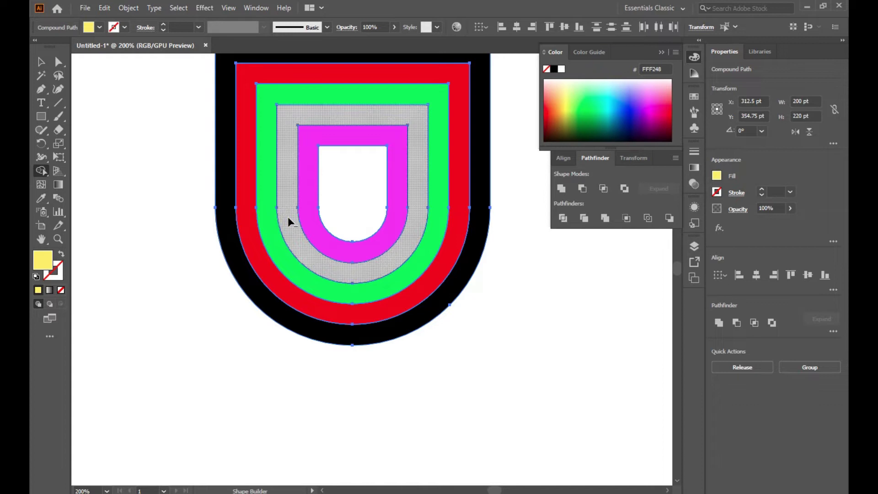
{"action": "left_click", "coordinate": [256, 247], "text": "alt"}
- Recentre the view, undo an accidental merge, and deselect the shield
{"action": "scroll", "coordinate": [110, 141], "scroll_direction": "up", "scroll_amount": 4}
{"action": "scroll", "coordinate": [111, 141], "scroll_direction": "down", "scroll_amount": 3}
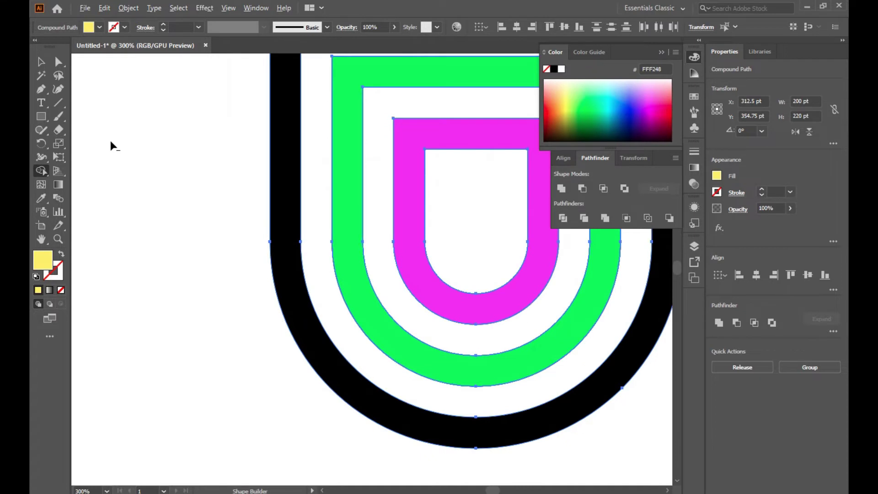
{"action": "scroll", "coordinate": [110, 141], "scroll_direction": "down", "scroll_amount": 2}
{"action": "left_click_drag", "start_coordinate": [166, 145], "coordinate": [220, 267]}
{"action": "mouse_move", "coordinate": [149, 163]}
{"action": "left_mouse_down"}
{"action": "mouse_move", "coordinate": [187, 197]}
{"action": "mouse_move", "coordinate": [171, 160]}
{"action": "left_mouse_up"}
{"action": "key", "text": "ctrl+z"}
{"action": "key", "text": "v"}
{"action": "left_click", "coordinate": [153, 107]}
- Fill the shield's remaining green and magenta bands black, then deselect
{"action": "left_click_drag", "start_coordinate": [153, 109], "coordinate": [494, 426]}
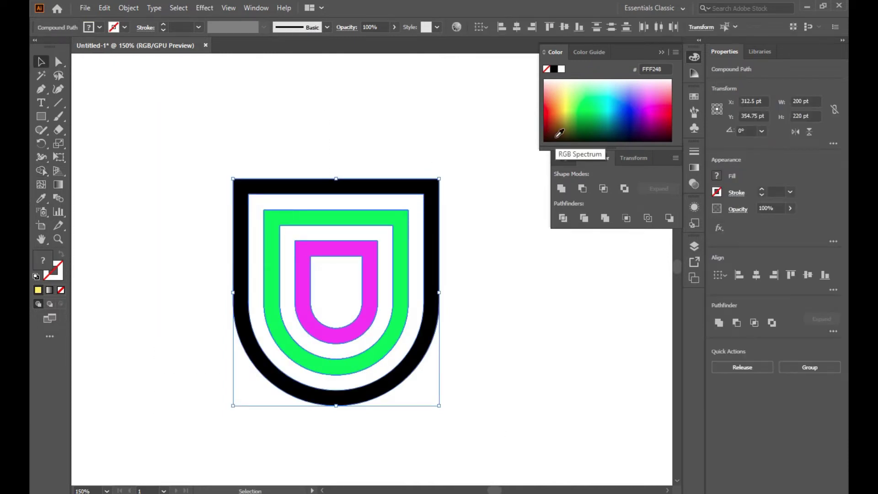
{"action": "left_click", "coordinate": [554, 68]}
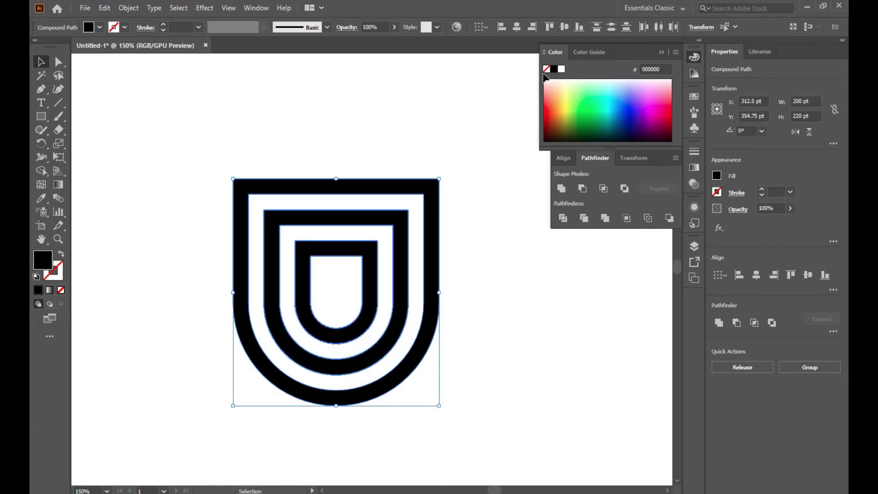
{"action": "left_click", "coordinate": [356, 103]}
{"action": "left_click_drag", "start_coordinate": [210, 105], "coordinate": [460, 391]}
{"action": "left_click", "coordinate": [511, 290]}
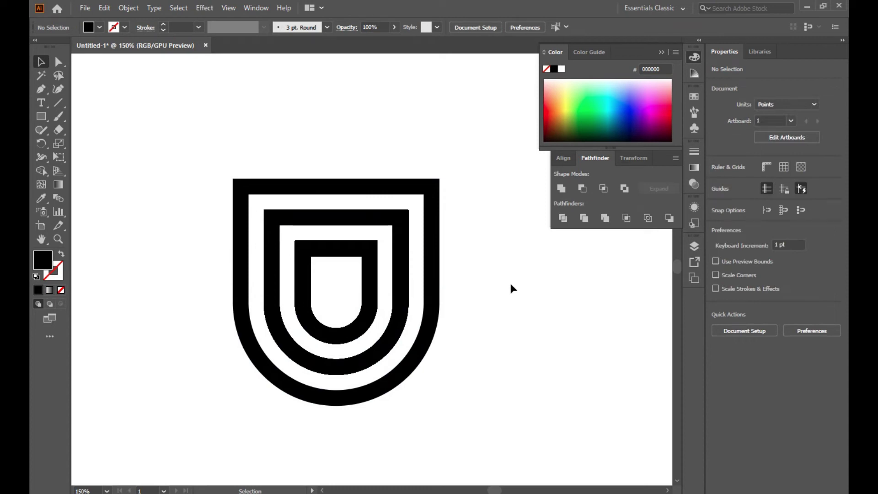
{"action": "left_click", "coordinate": [43, 119]}
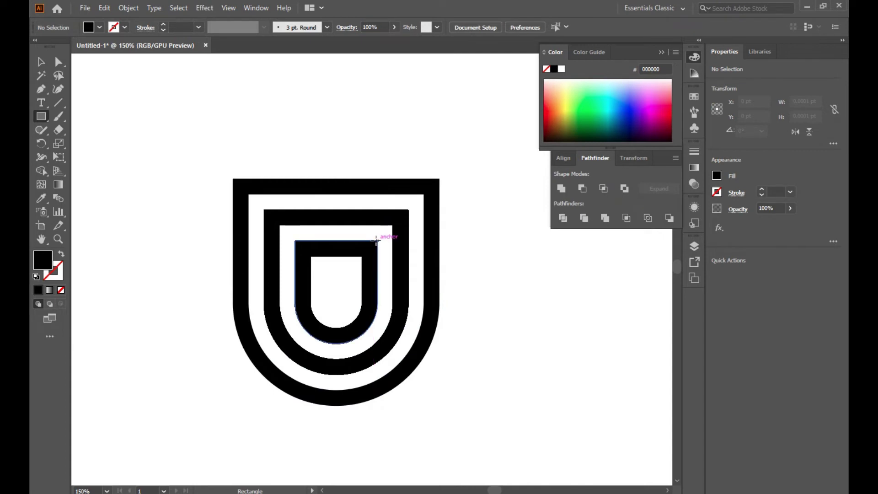
- Draw a 140 × 15 pt black bar across the shield's left bands
{"action": "scroll", "coordinate": [376, 241], "scroll_direction": "up", "scroll_amount": 2}
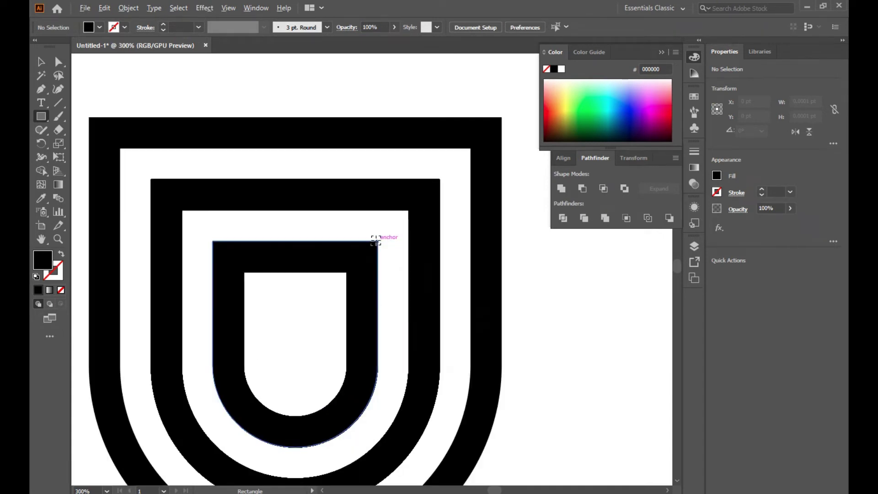
{"action": "mouse_move", "coordinate": [375, 242]}
{"action": "left_mouse_down"}
{"action": "mouse_move", "coordinate": [373, 262]}
{"action": "mouse_move", "coordinate": [88, 271]}
{"action": "left_mouse_up"}
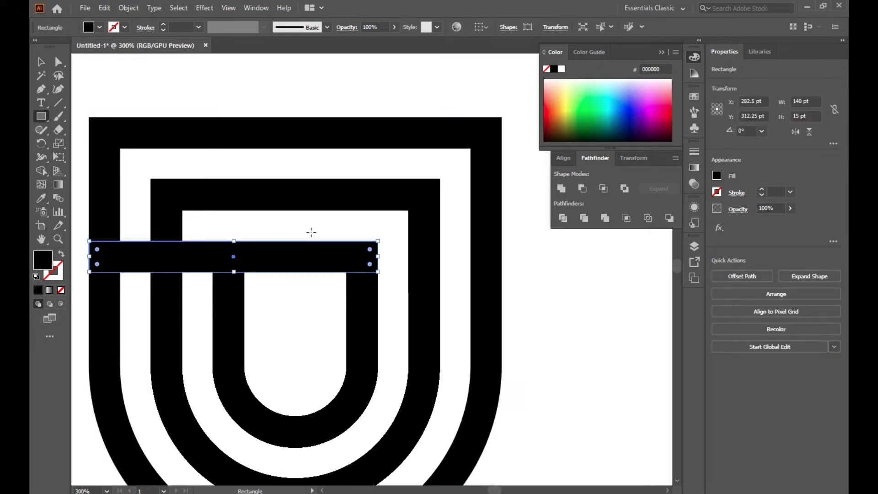
{"action": "scroll", "coordinate": [311, 232], "scroll_direction": "down", "scroll_amount": 1}
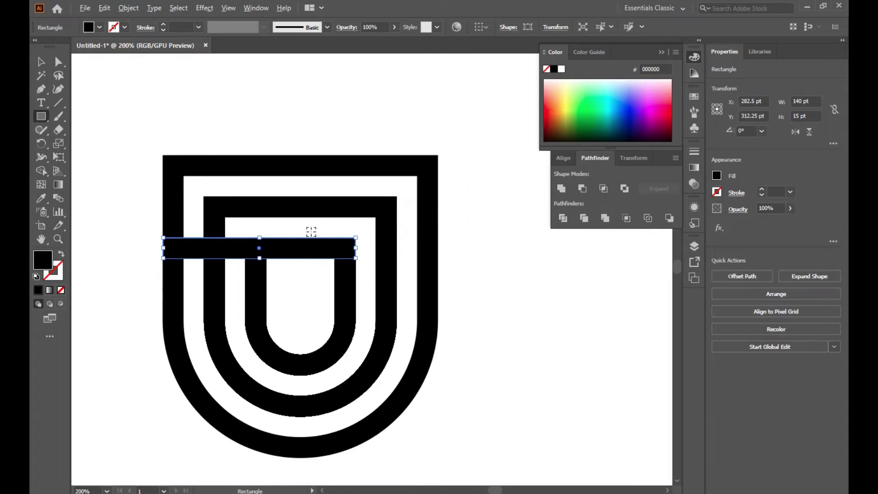
{"action": "left_click", "coordinate": [42, 62]}
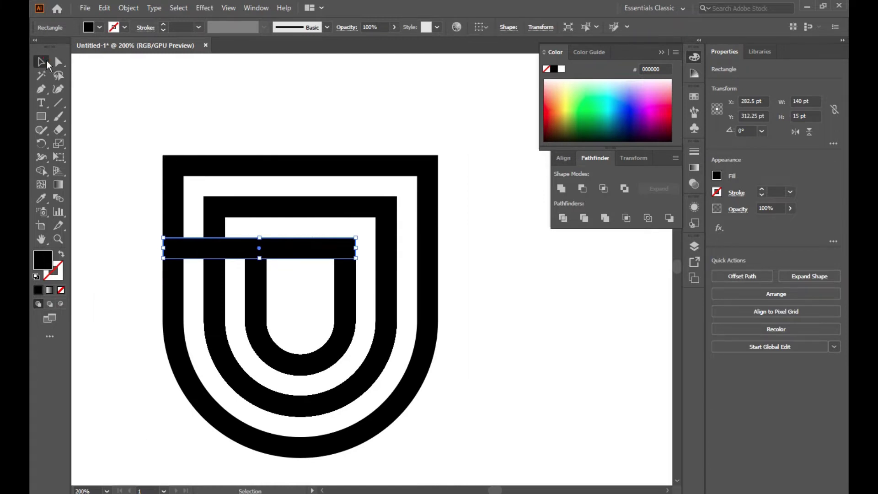
{"action": "left_click_drag", "start_coordinate": [101, 115], "coordinate": [419, 409]}
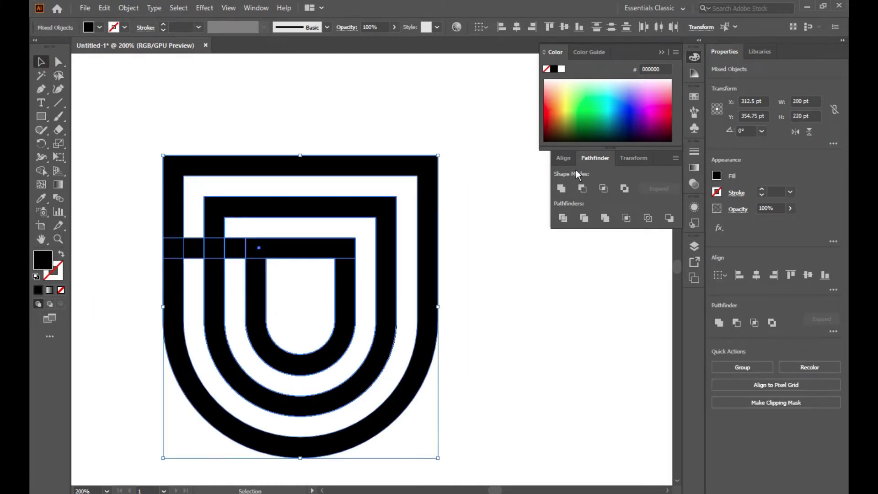
- Unite the J shield's crossbar and rings into one compound path with Pathfinder
{"action": "left_click", "coordinate": [564, 189]}
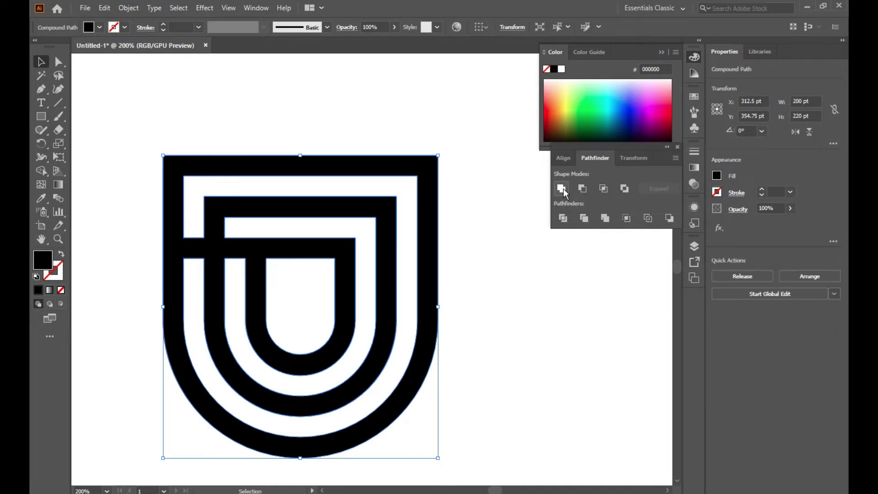
{"action": "left_click_drag", "start_coordinate": [126, 109], "coordinate": [467, 425]}
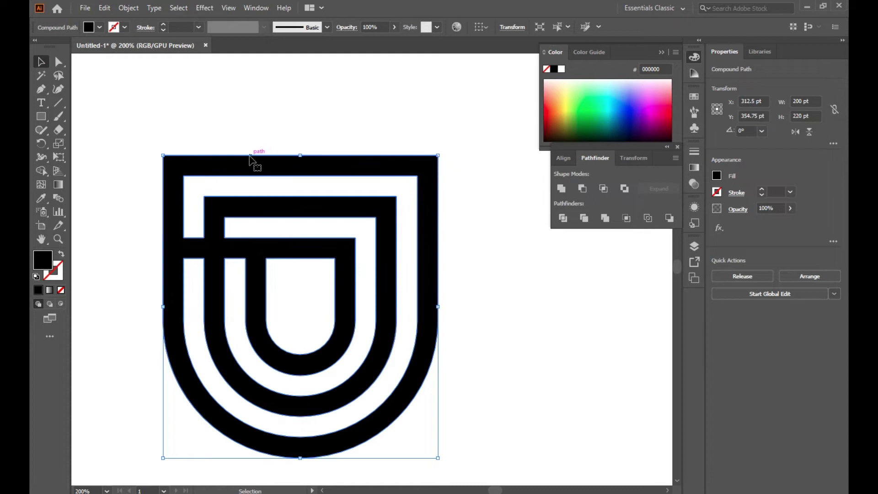
{"action": "left_click", "coordinate": [45, 116]}
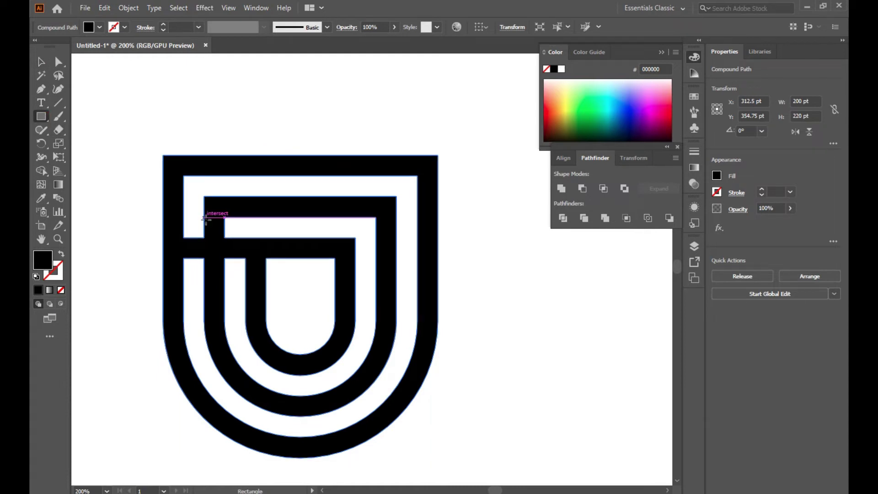
{"action": "scroll", "coordinate": [212, 224], "scroll_direction": "up", "scroll_amount": 1}
{"action": "scroll", "coordinate": [213, 223], "scroll_direction": "up", "scroll_amount": 1}
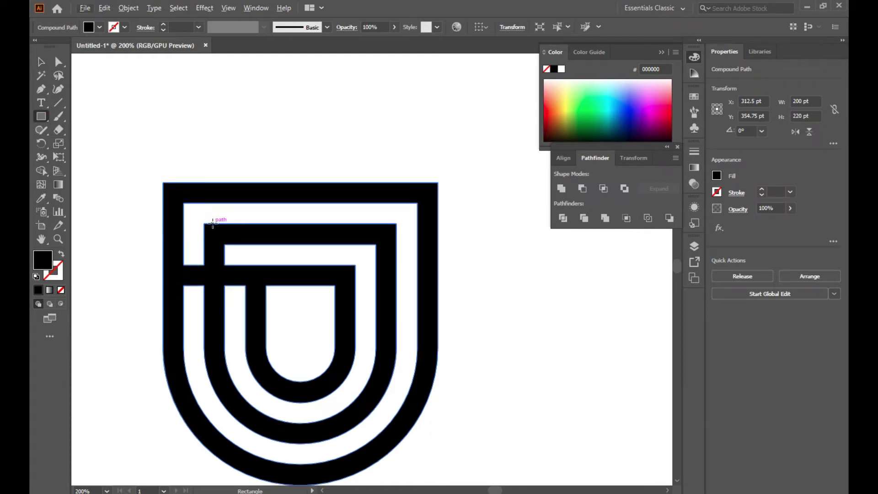
{"action": "scroll", "coordinate": [191, 236], "scroll_direction": "up", "scroll_amount": 2}
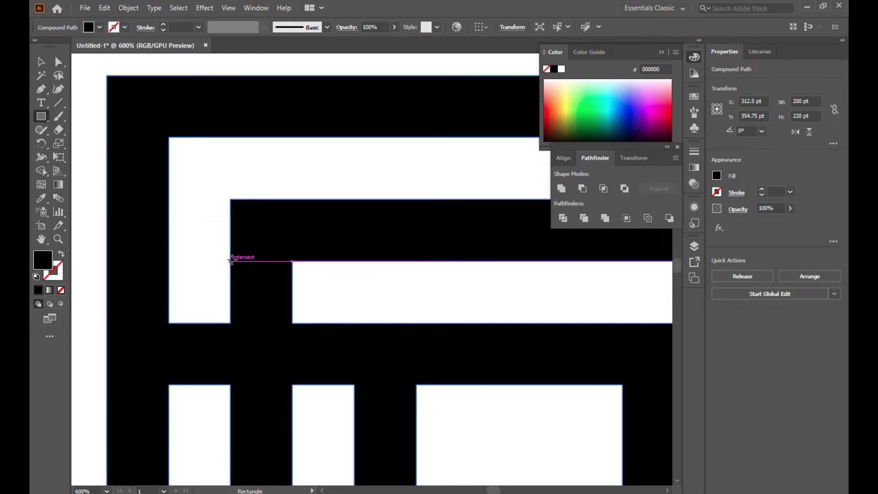
- Snap-draw a 15 × 15 pt square over the left crossbar junction
{"action": "left_click", "coordinate": [253, 8]}
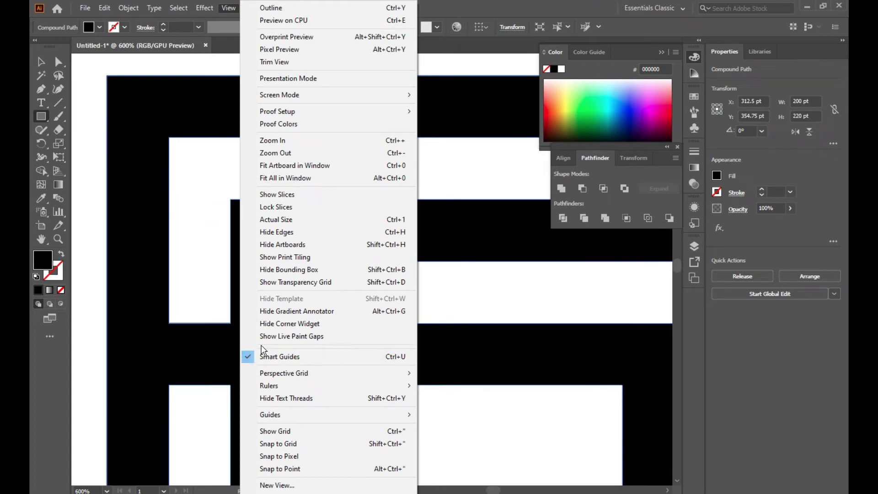
{"action": "left_click", "coordinate": [190, 254]}
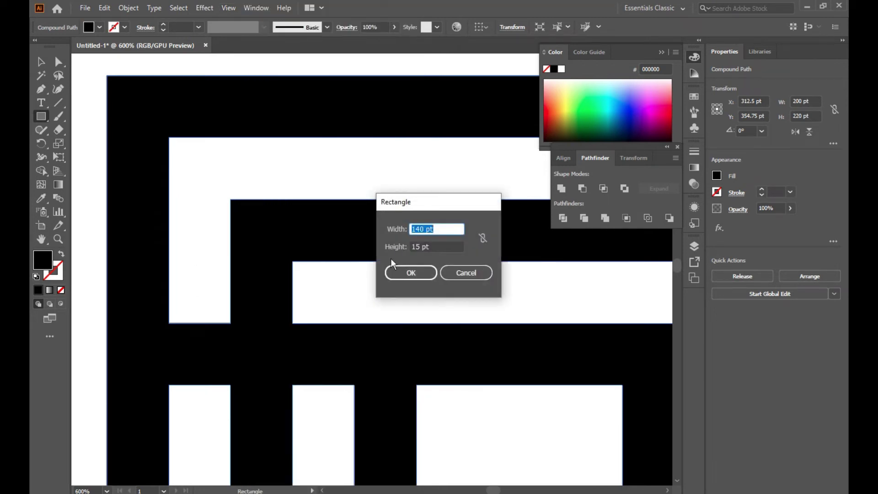
{"action": "left_click", "coordinate": [468, 273]}
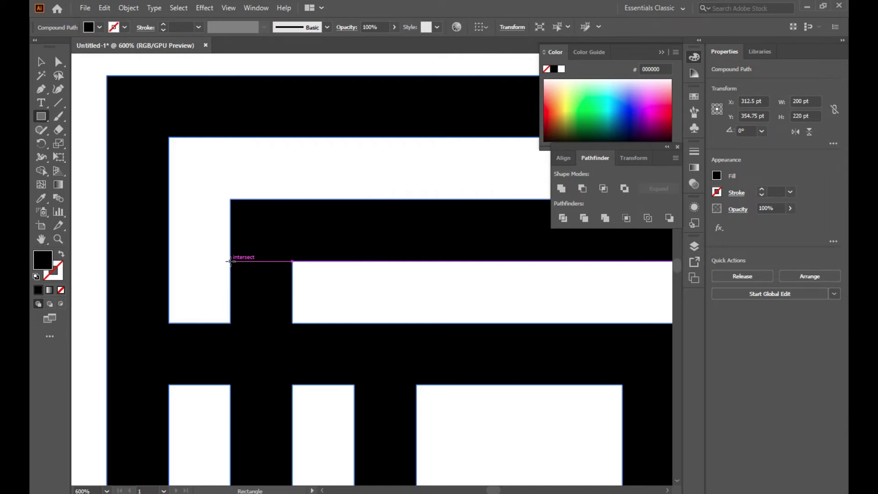
{"action": "mouse_move", "coordinate": [230, 261]}
{"action": "left_mouse_down"}
{"action": "mouse_move", "coordinate": [294, 301]}
{"action": "mouse_move", "coordinate": [293, 331]}
{"action": "mouse_move", "coordinate": [293, 321]}
{"action": "left_mouse_up"}
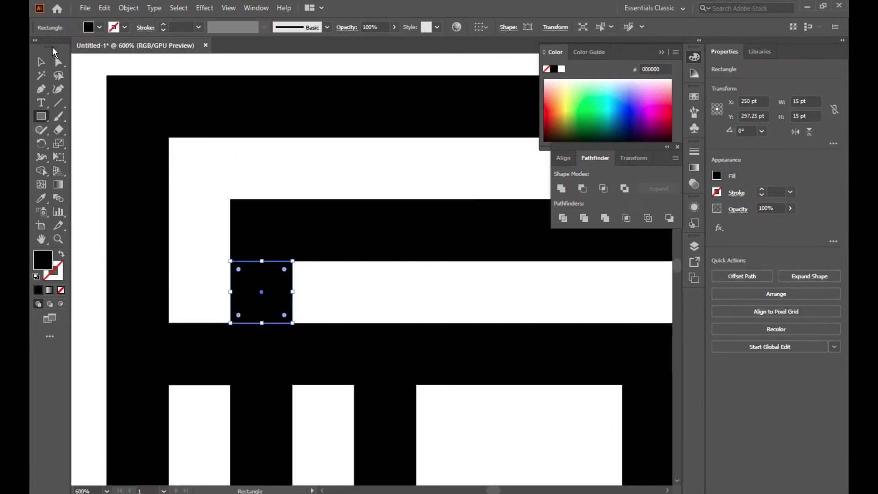
- Marquee-select the new square together with the emblem
{"action": "left_click", "coordinate": [41, 61]}
{"action": "key", "text": "ctrl+minus"}
{"action": "left_click_drag", "start_coordinate": [92, 112], "coordinate": [512, 442]}
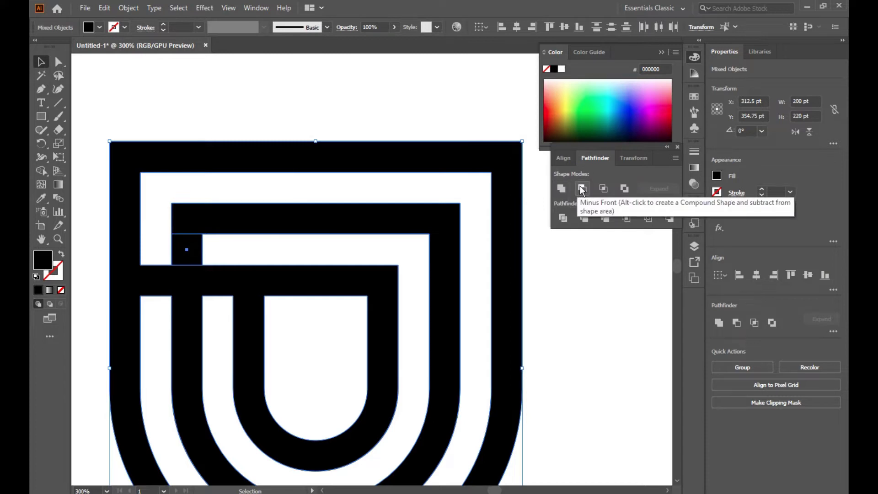
- Subtract the 15 pt square with Minus Front and view the whole emblem at 100%
{"action": "left_click", "coordinate": [582, 188]}
{"action": "scroll", "coordinate": [246, 238], "scroll_direction": "down", "scroll_amount": 1}
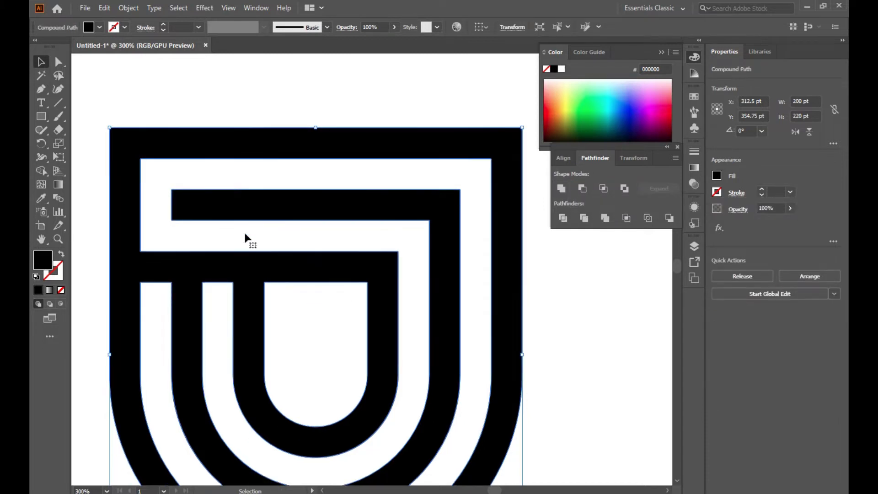
{"action": "scroll", "coordinate": [246, 238], "scroll_direction": "down", "scroll_amount": 1}
{"action": "left_click_drag", "start_coordinate": [300, 245], "coordinate": [329, 216]}
{"action": "key", "text": "ctrl+1"}
{"action": "left_click", "coordinate": [263, 147]}
{"action": "mouse_move", "coordinate": [202, 135]}
{"action": "left_mouse_down"}
{"action": "mouse_move", "coordinate": [246, 181]}
{"action": "mouse_move", "coordinate": [439, 333]}
{"action": "left_mouse_up"}
{"action": "left_click", "coordinate": [339, 377]}
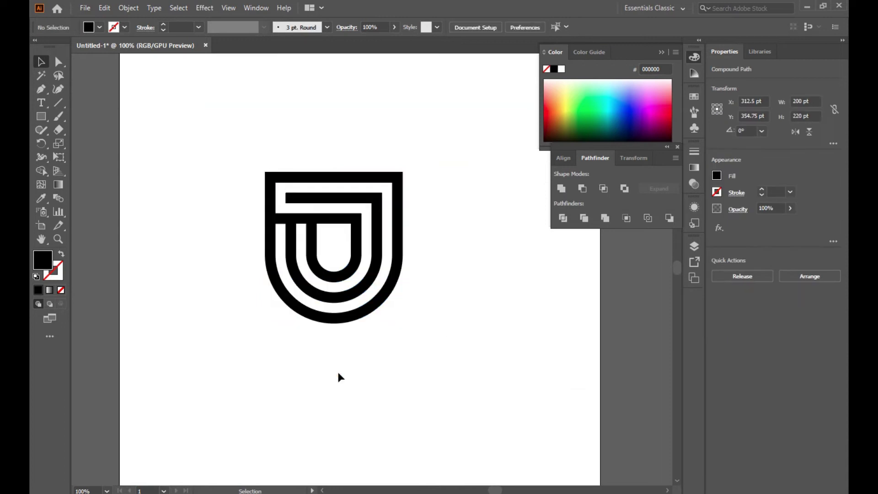
{"action": "left_click", "coordinate": [41, 116]}
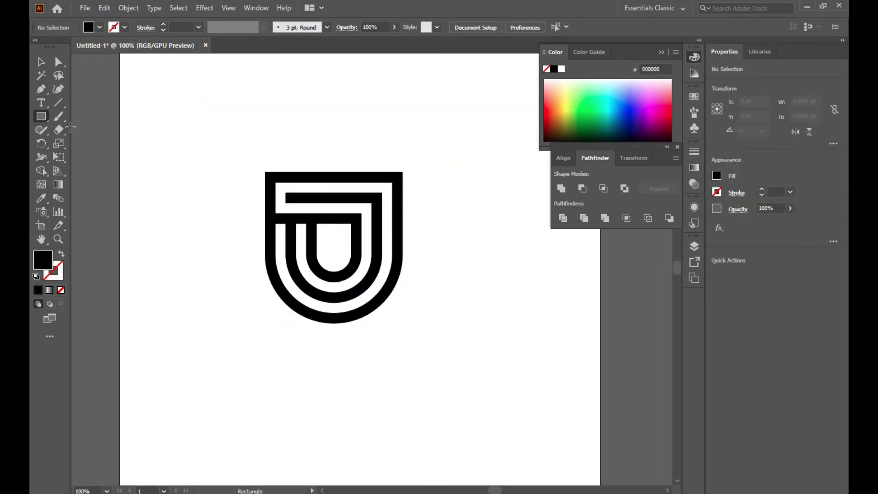
- Draw a 140 × 15 pt black bar across the emblem's left side, discarding a stray thin rectangle
{"action": "key", "text": "ctrl+z"}
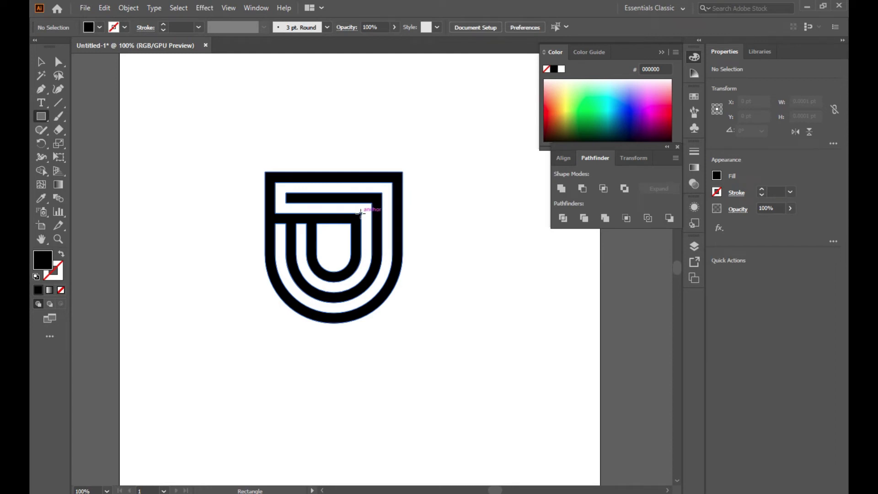
{"action": "scroll", "coordinate": [361, 213], "scroll_direction": "up", "scroll_amount": 4}
{"action": "mouse_move", "coordinate": [363, 215]}
{"action": "left_mouse_down"}
{"action": "mouse_move", "coordinate": [362, 241]}
{"action": "mouse_move", "coordinate": [144, 250]}
{"action": "mouse_move", "coordinate": [235, 261]}
{"action": "mouse_move", "coordinate": [196, 253]}
{"action": "mouse_move", "coordinate": [325, 241]}
{"action": "mouse_move", "coordinate": [499, 313]}
{"action": "mouse_move", "coordinate": [387, 283]}
{"action": "left_mouse_up"}
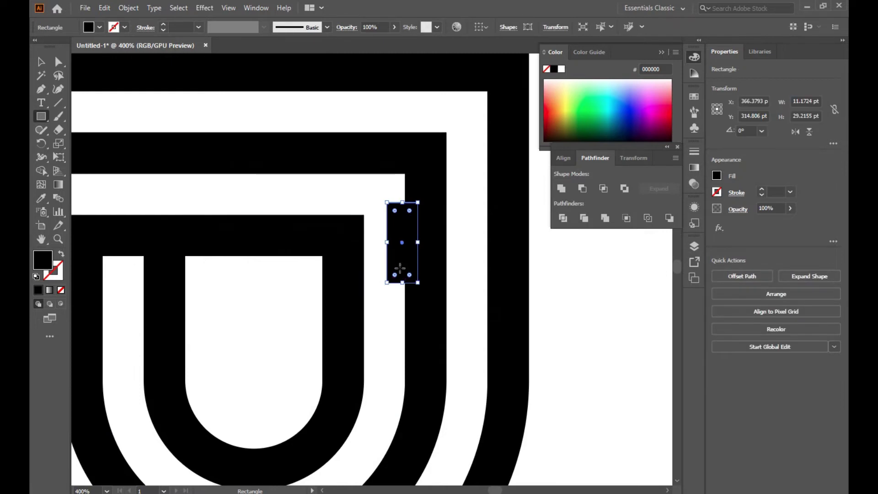
{"action": "key", "text": "ctrl+z"}
{"action": "left_click_drag", "start_coordinate": [323, 261], "coordinate": [441, 265]}
{"action": "scroll", "coordinate": [441, 265], "scroll_direction": "down", "scroll_amount": 1, "text": "alt"}
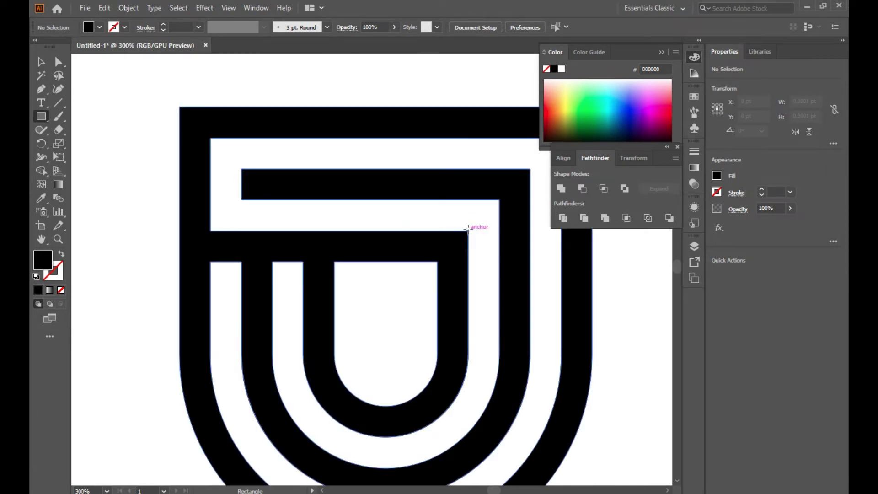
{"action": "mouse_move", "coordinate": [468, 232]}
{"action": "left_mouse_down"}
{"action": "mouse_move", "coordinate": [322, 262]}
{"action": "mouse_move", "coordinate": [181, 262]}
{"action": "left_mouse_up"}
- Move the 140 pt bar 15 pt down below the crossbar and fill it green
{"action": "left_click", "coordinate": [40, 62]}
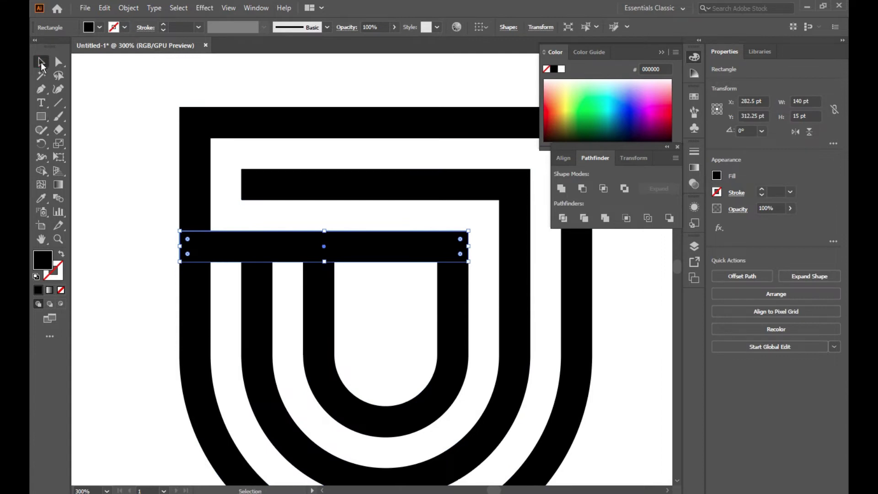
{"action": "left_click_drag", "start_coordinate": [290, 255], "coordinate": [256, 280]}
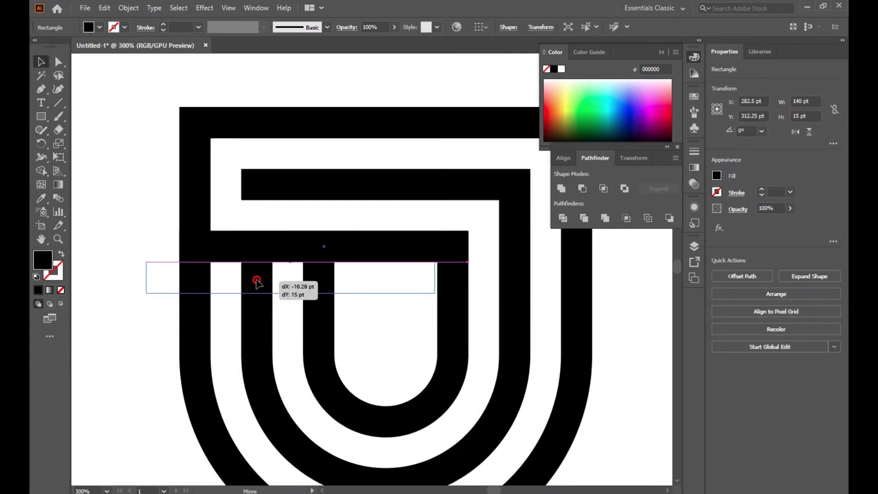
{"action": "left_click_drag", "start_coordinate": [257, 281], "coordinate": [260, 280]}
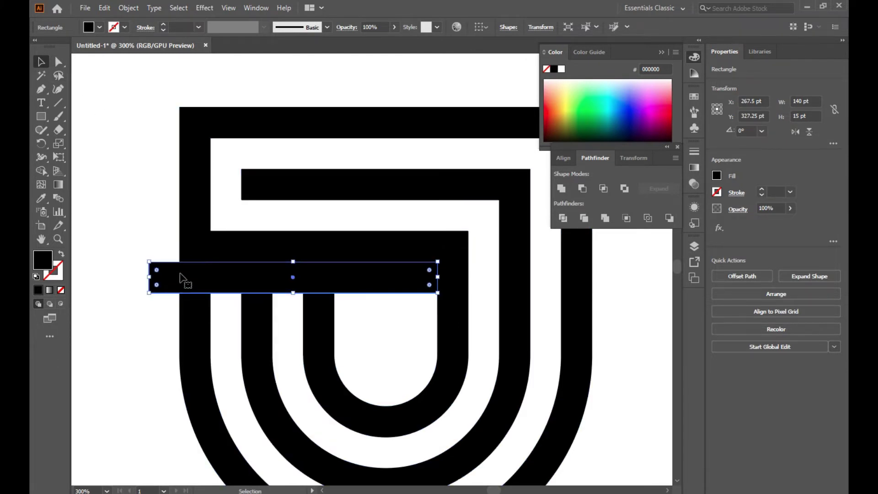
{"action": "left_click", "coordinate": [597, 96]}
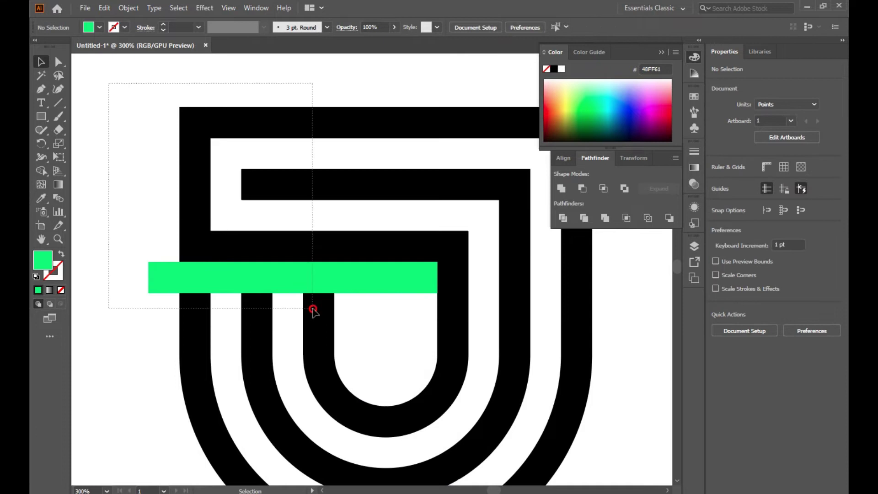
- Subtract the green bar from the emblem with Minus Front and recentre the view
{"action": "left_click_drag", "start_coordinate": [109, 83], "coordinate": [506, 442]}
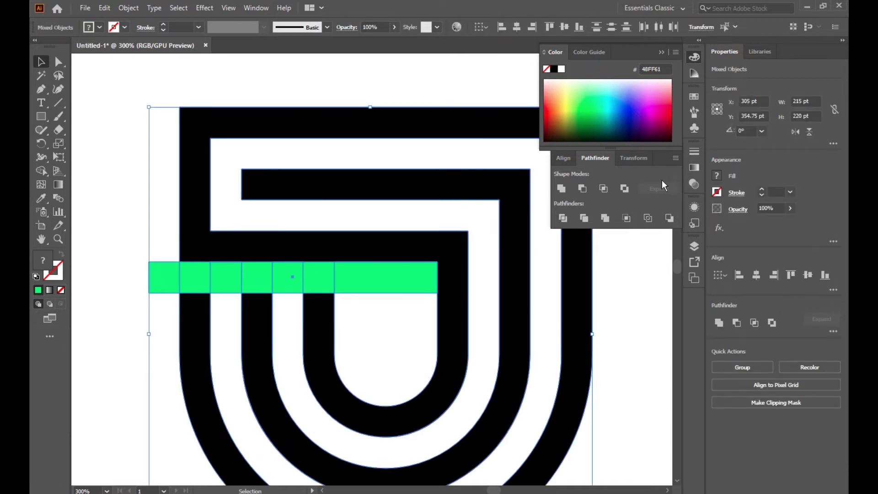
{"action": "left_click", "coordinate": [582, 188]}
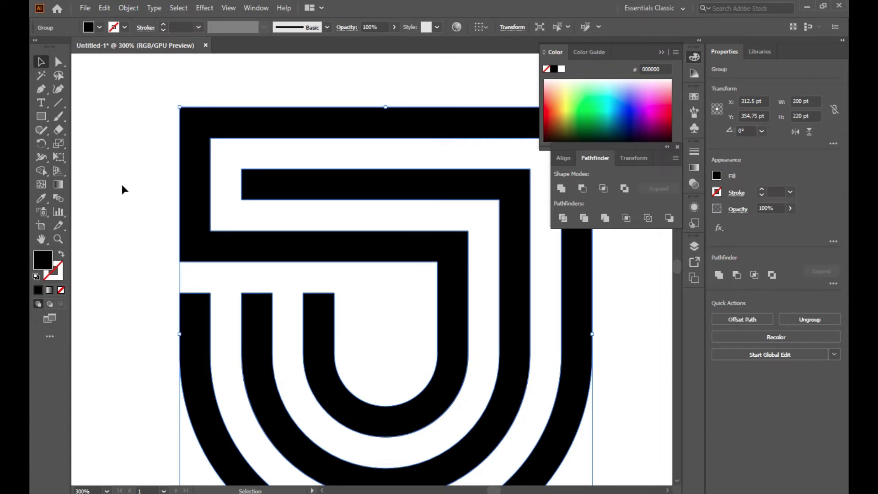
{"action": "scroll", "coordinate": [121, 188], "scroll_direction": "down", "scroll_amount": 2, "text": "alt"}
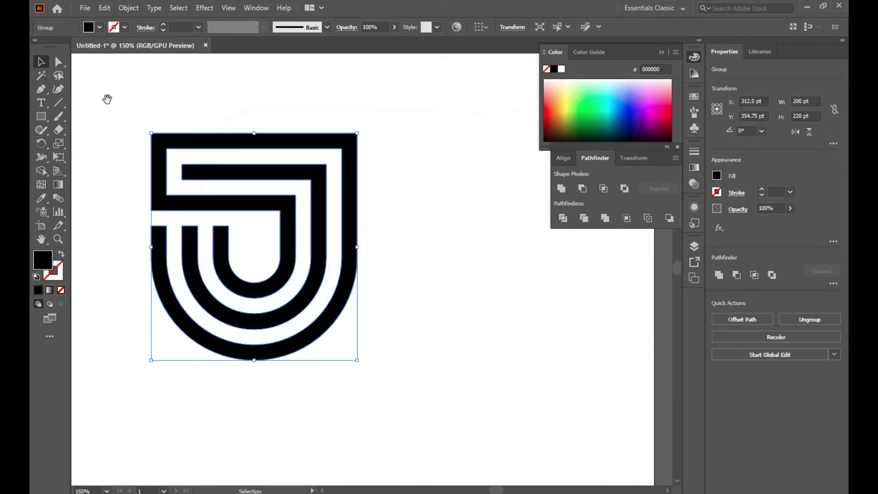
{"action": "left_click_drag", "start_coordinate": [108, 96], "coordinate": [183, 118]}
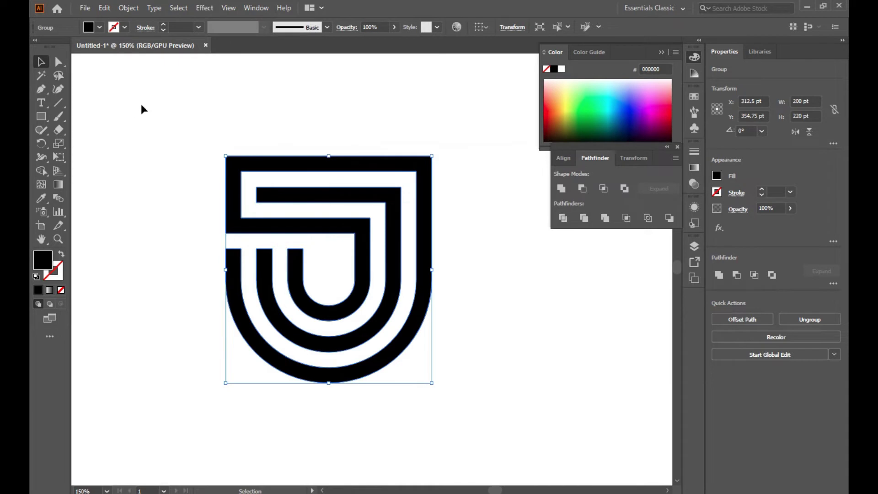
- Round the emblem's top-left corners to 15 pt and the inner bar's top-left corner
{"action": "left_click", "coordinate": [54, 61]}
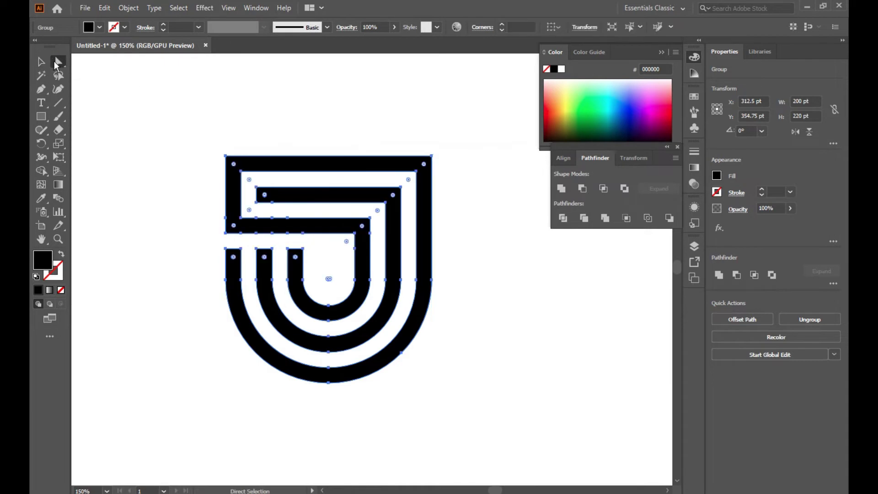
{"action": "left_click", "coordinate": [206, 154]}
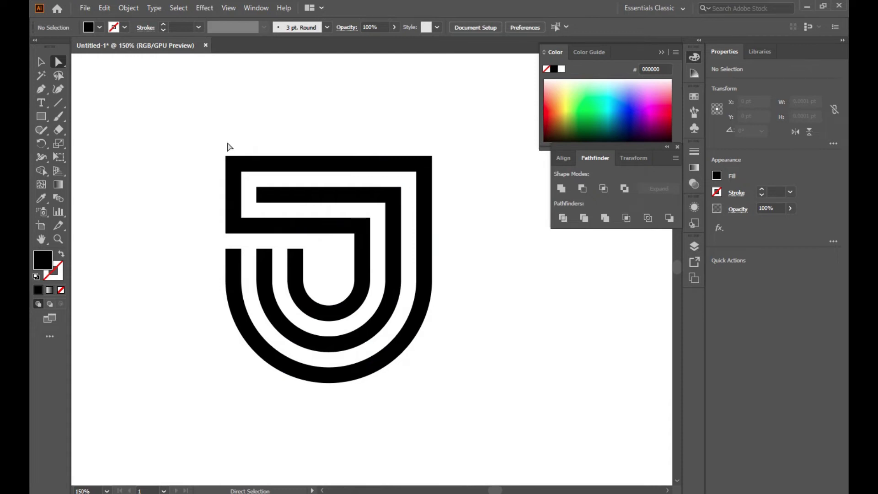
{"action": "left_click_drag", "start_coordinate": [200, 118], "coordinate": [247, 246]}
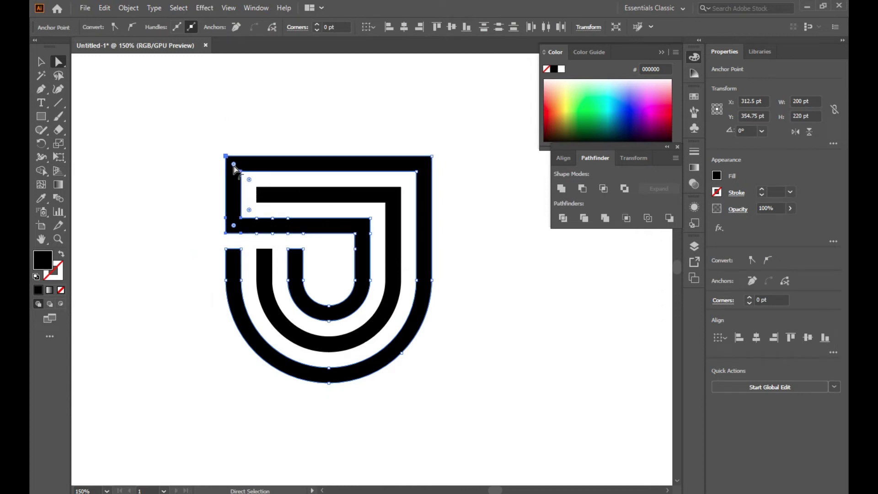
{"action": "left_click_drag", "start_coordinate": [234, 166], "coordinate": [283, 172]}
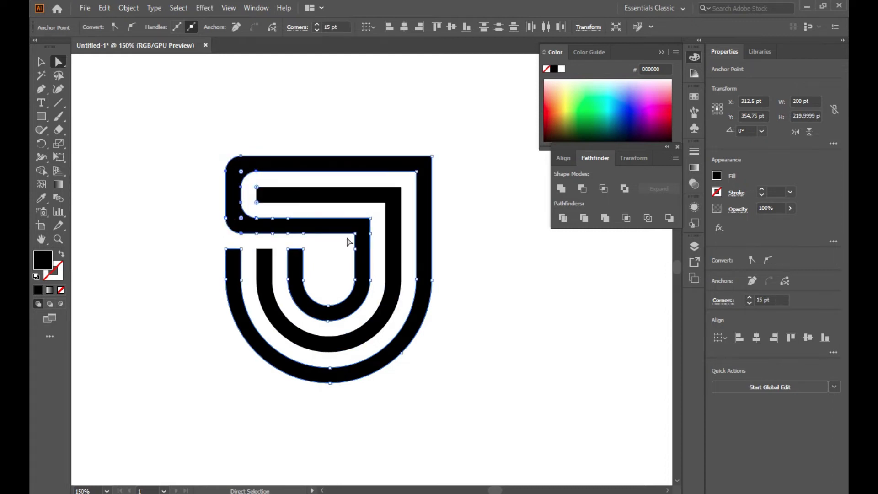
{"action": "left_click", "coordinate": [266, 192]}
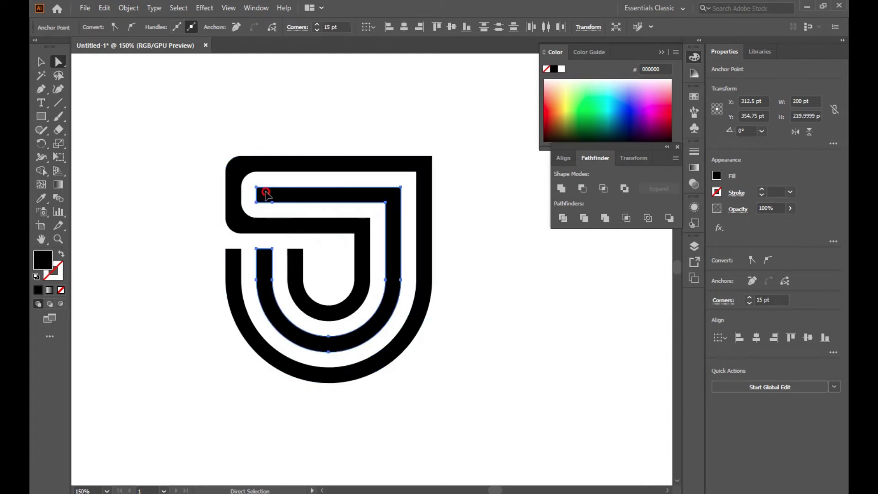
{"action": "mouse_move", "coordinate": [250, 176]}
{"action": "left_mouse_down"}
{"action": "mouse_move", "coordinate": [273, 212]}
{"action": "mouse_move", "coordinate": [274, 193]}
{"action": "left_mouse_up"}
- Round the tops of the three lower legs to 7.5 pt
{"action": "left_click", "coordinate": [183, 247]}
{"action": "left_click_drag", "start_coordinate": [185, 245], "coordinate": [329, 261]}
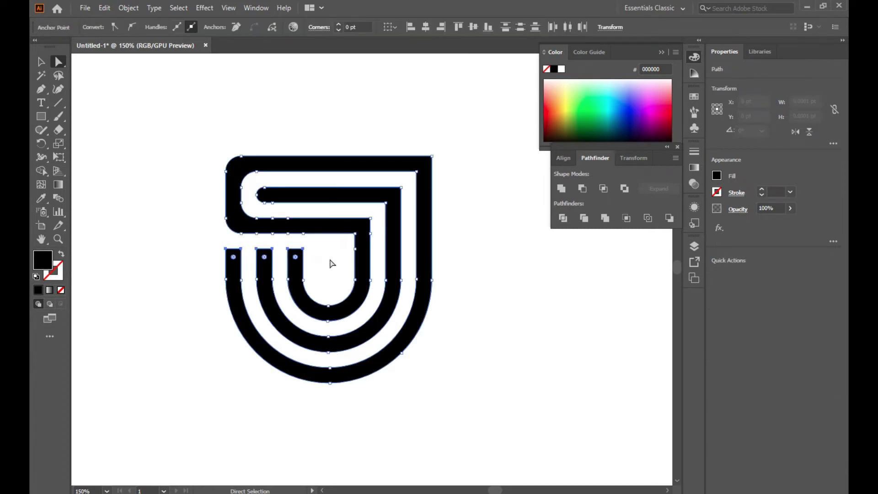
{"action": "left_click_drag", "start_coordinate": [265, 257], "coordinate": [274, 271]}
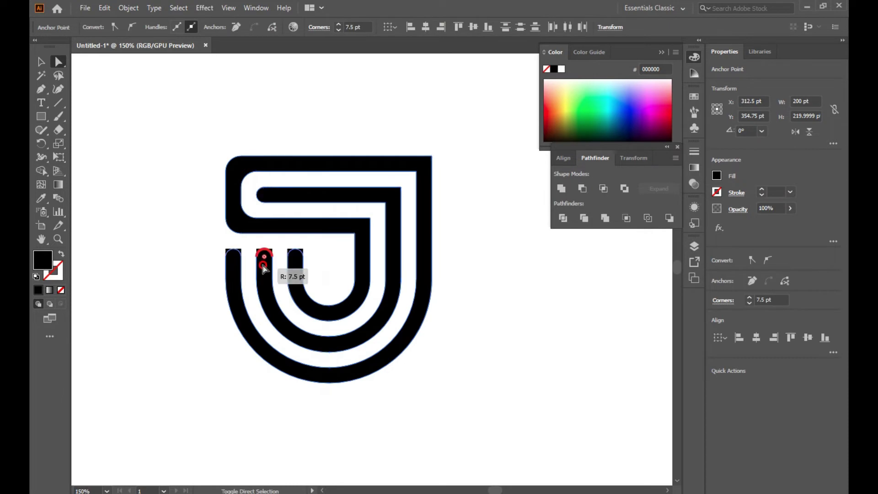
{"action": "left_click", "coordinate": [156, 202]}
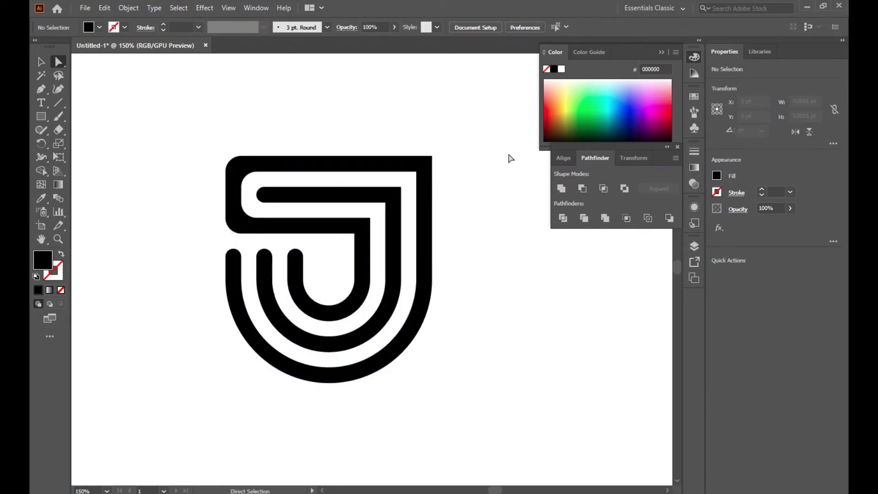
{"action": "scroll", "coordinate": [388, 191], "scroll_direction": "down", "scroll_amount": 1}
{"action": "scroll", "coordinate": [388, 191], "scroll_direction": "down", "scroll_amount": 1}
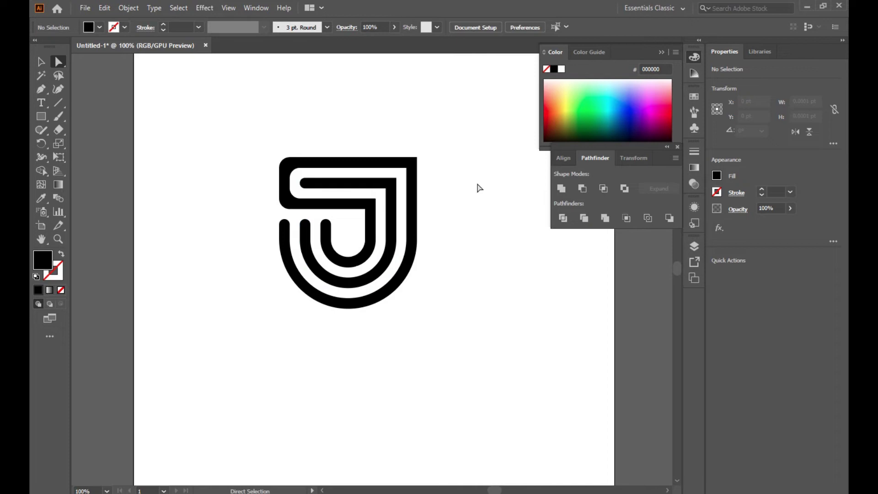
- Scale the J logo group down to about 149 × 164 pt
{"action": "left_click", "coordinate": [41, 61]}
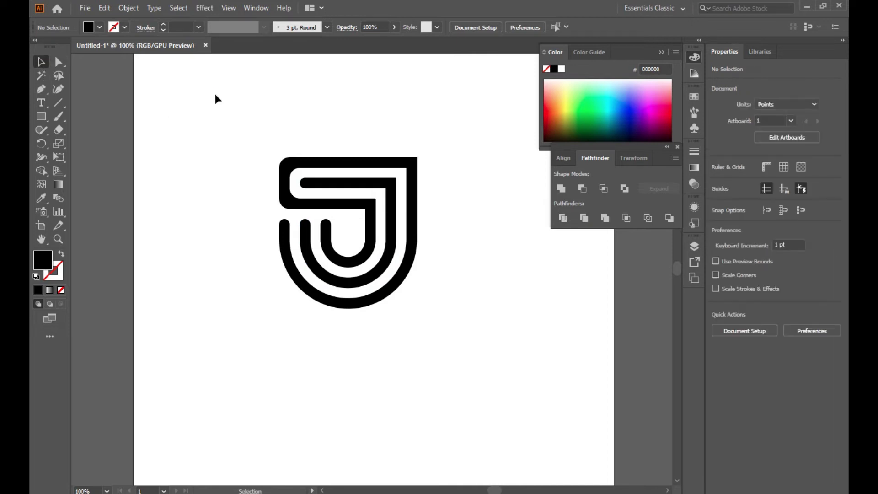
{"action": "left_click_drag", "start_coordinate": [232, 113], "coordinate": [436, 347]}
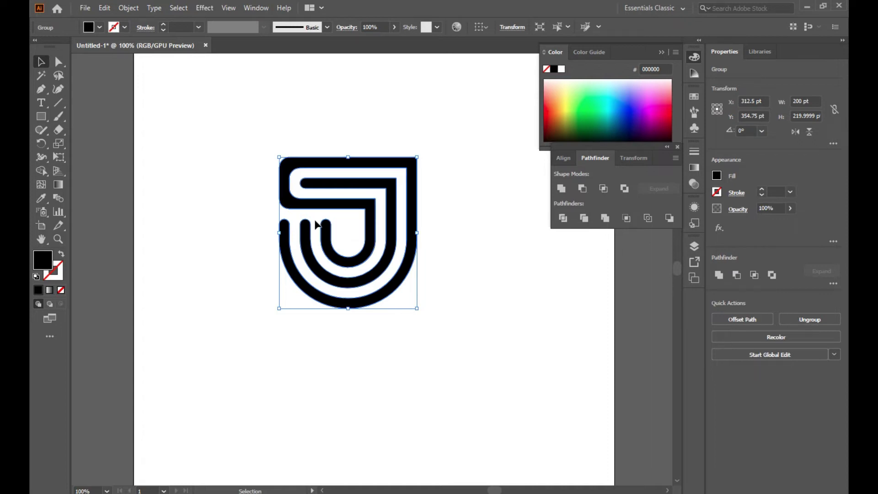
{"action": "left_click", "coordinate": [185, 134]}
{"action": "left_click_drag", "start_coordinate": [197, 118], "coordinate": [485, 392]}
{"action": "left_click_drag", "start_coordinate": [249, 136], "coordinate": [192, 150]}
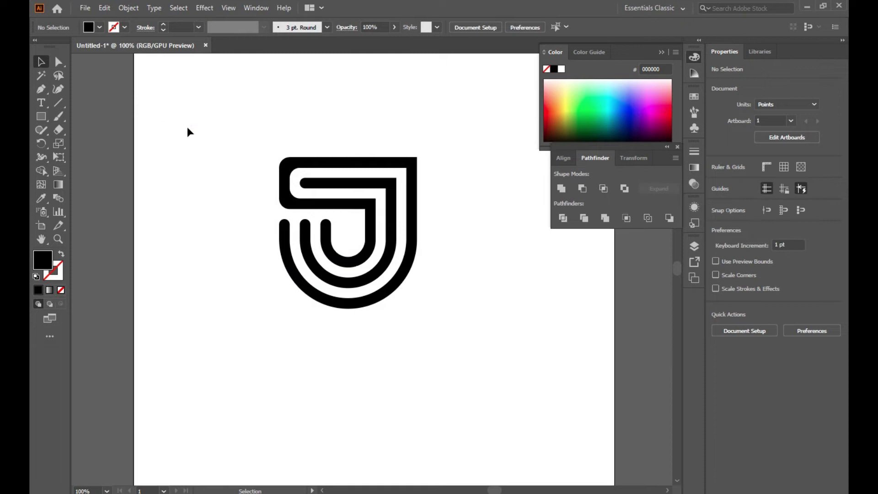
{"action": "mouse_move", "coordinate": [187, 128]}
{"action": "left_mouse_down"}
{"action": "mouse_move", "coordinate": [116, 135]}
{"action": "mouse_move", "coordinate": [127, 134]}
{"action": "left_mouse_up"}
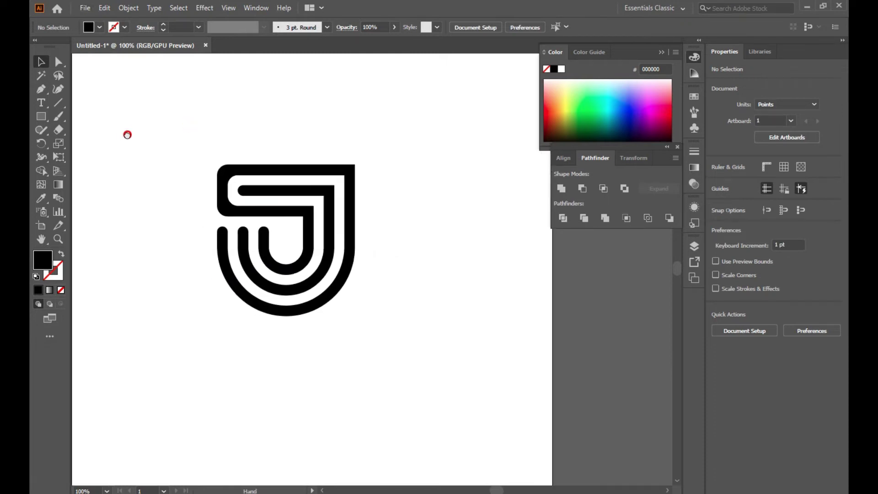
{"action": "left_click", "coordinate": [243, 192]}
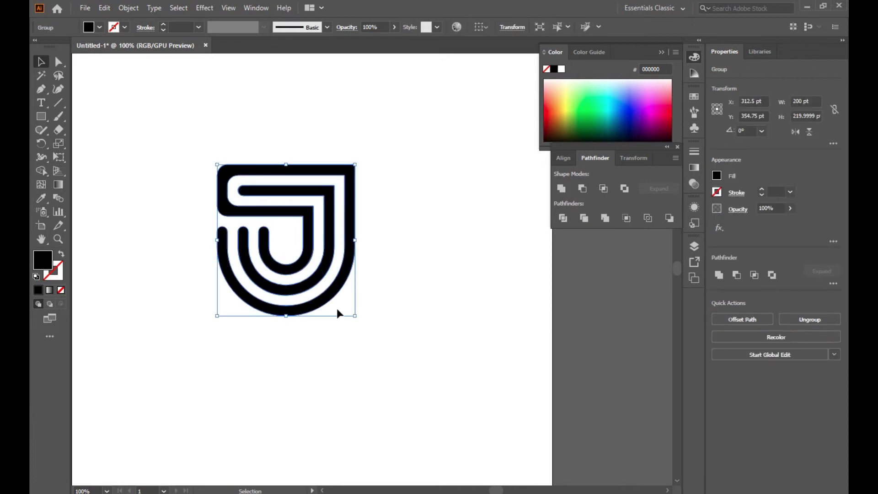
{"action": "left_click_drag", "start_coordinate": [355, 315], "coordinate": [321, 277]}
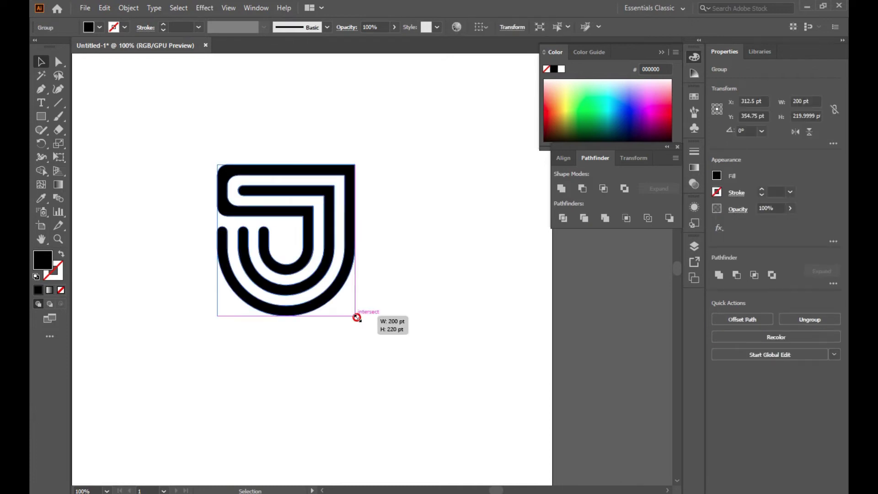
- Move the logo left and draw a roughly 695 × 441 pt rectangle over the artboard
{"action": "left_click", "coordinate": [366, 266]}
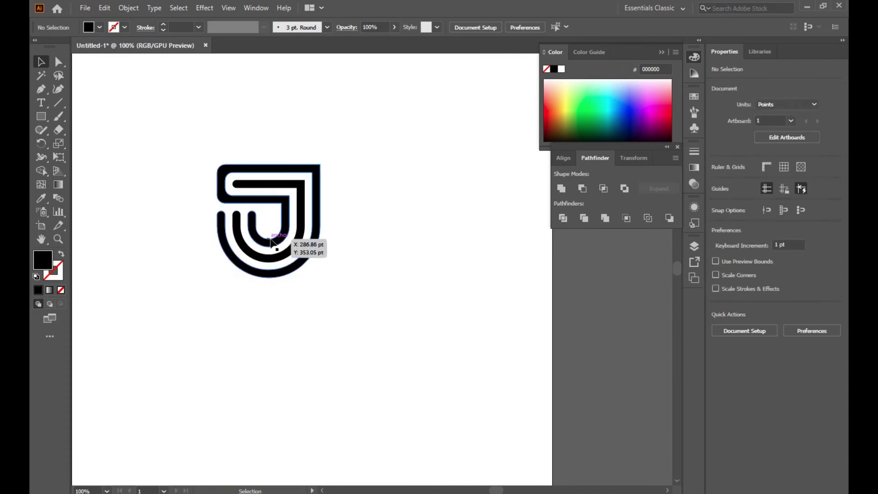
{"action": "mouse_move", "coordinate": [246, 241]}
{"action": "left_mouse_down"}
{"action": "mouse_move", "coordinate": [188, 233]}
{"action": "mouse_move", "coordinate": [277, 241]}
{"action": "left_mouse_up"}
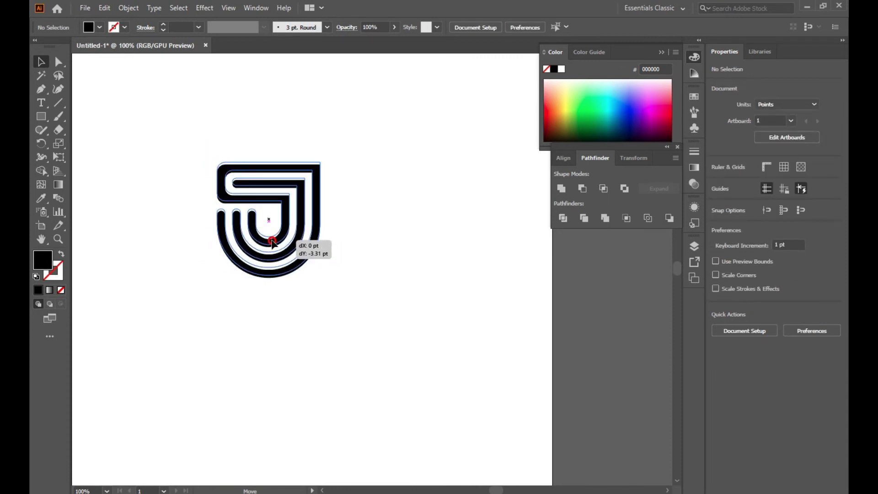
{"action": "left_click_drag", "start_coordinate": [278, 241], "coordinate": [272, 250]}
{"action": "left_click", "coordinate": [41, 116]}
{"action": "mouse_move", "coordinate": [75, 82]}
{"action": "left_mouse_down"}
{"action": "mouse_move", "coordinate": [543, 390]}
{"action": "mouse_move", "coordinate": [552, 385]}
{"action": "left_mouse_up"}
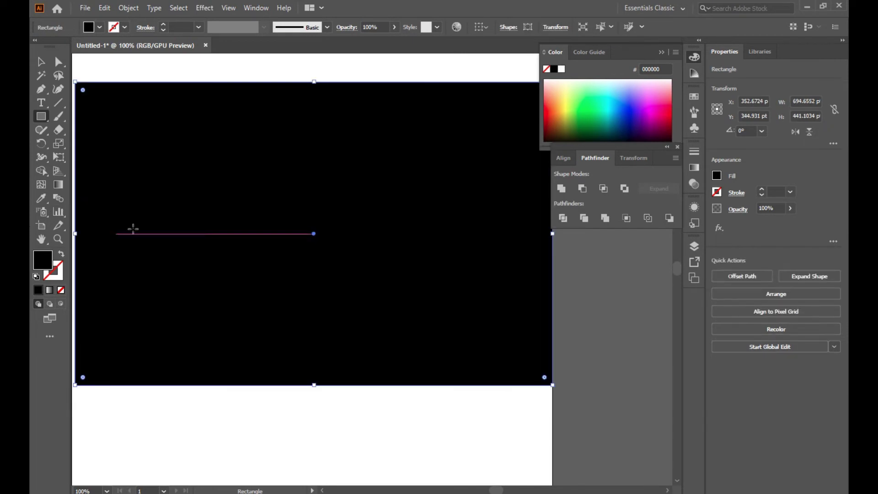
- Fill the large rectangle very dark purple and send it behind the J logo with Arrange > Send Backward
{"action": "left_click", "coordinate": [636, 136]}
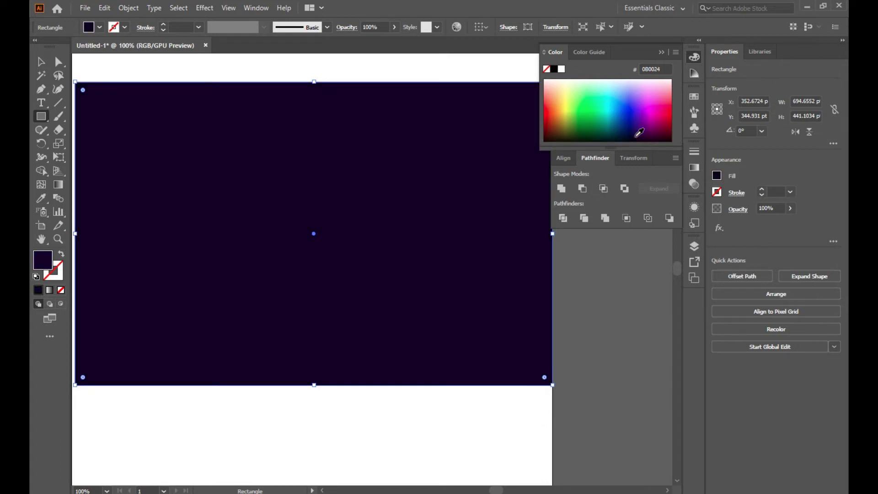
{"action": "mouse_move", "coordinate": [640, 133]}
{"action": "left_mouse_down"}
{"action": "mouse_move", "coordinate": [634, 111]}
{"action": "mouse_move", "coordinate": [643, 134]}
{"action": "left_mouse_up"}
{"action": "left_click", "coordinate": [41, 61]}
{"action": "right_click", "coordinate": [163, 173]}
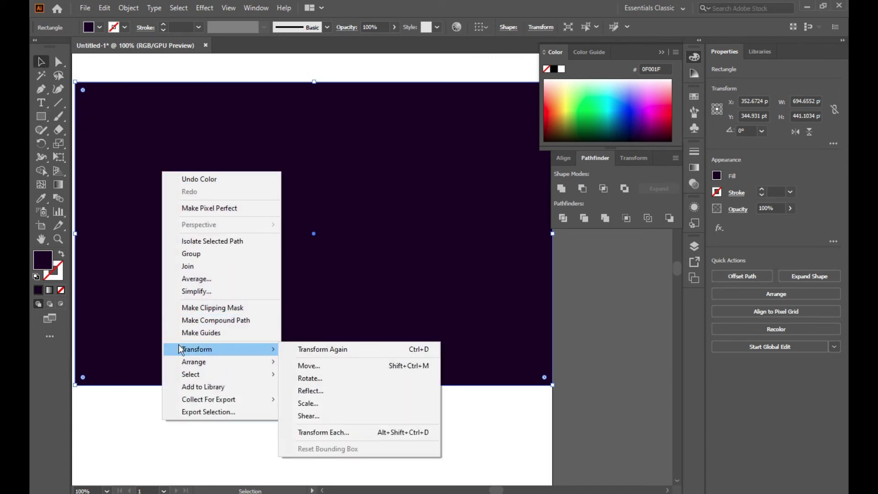
{"action": "mouse_move", "coordinate": [193, 361]}
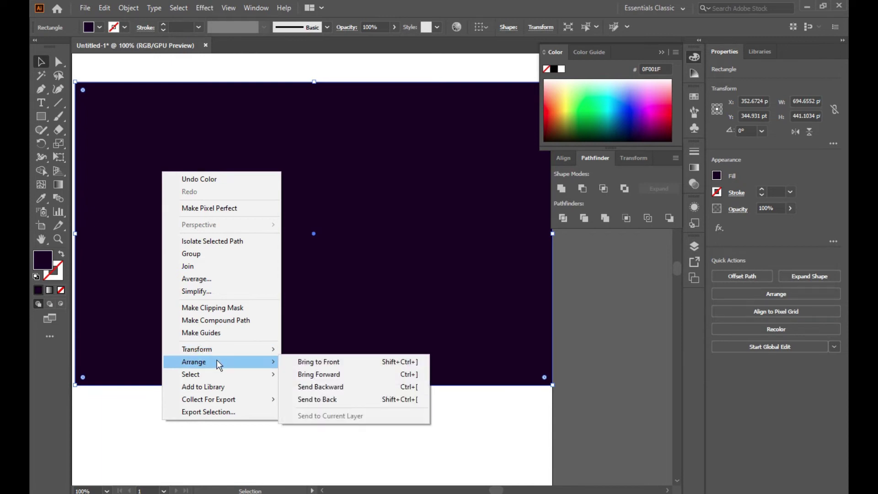
{"action": "left_click", "coordinate": [325, 387]}
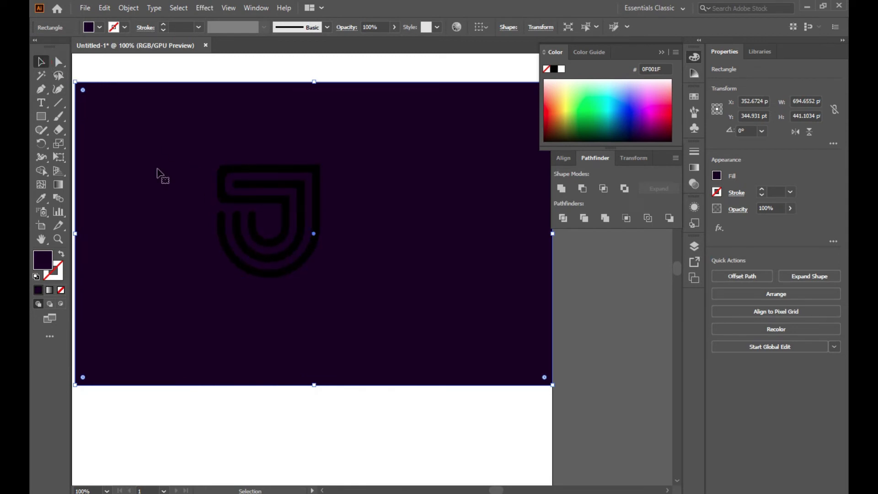
{"action": "left_click", "coordinate": [228, 179]}
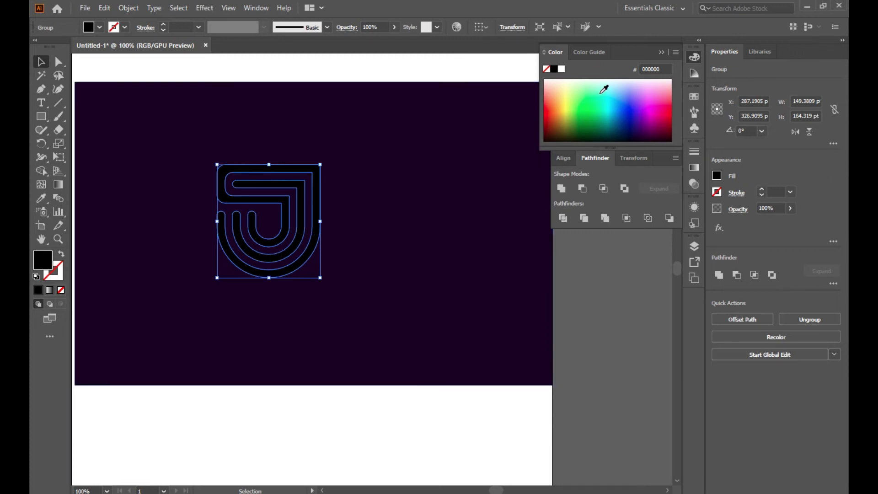
- Fill the J logo bright yellow F5FF12 from the Color panel spectrum
{"action": "left_click", "coordinate": [568, 96]}
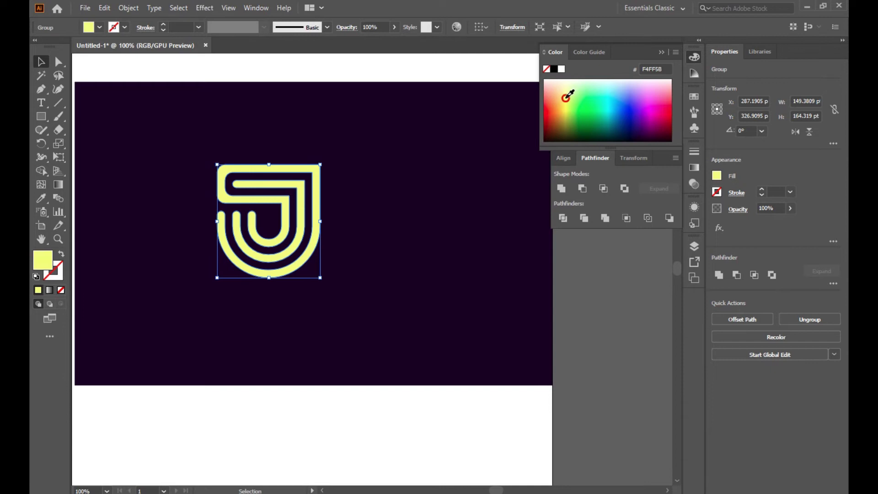
{"action": "left_click", "coordinate": [575, 109]}
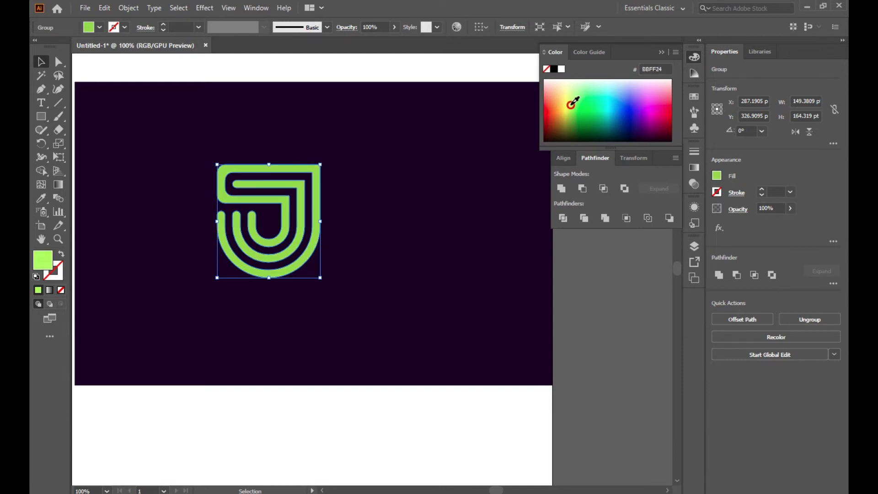
{"action": "left_click", "coordinate": [569, 94]}
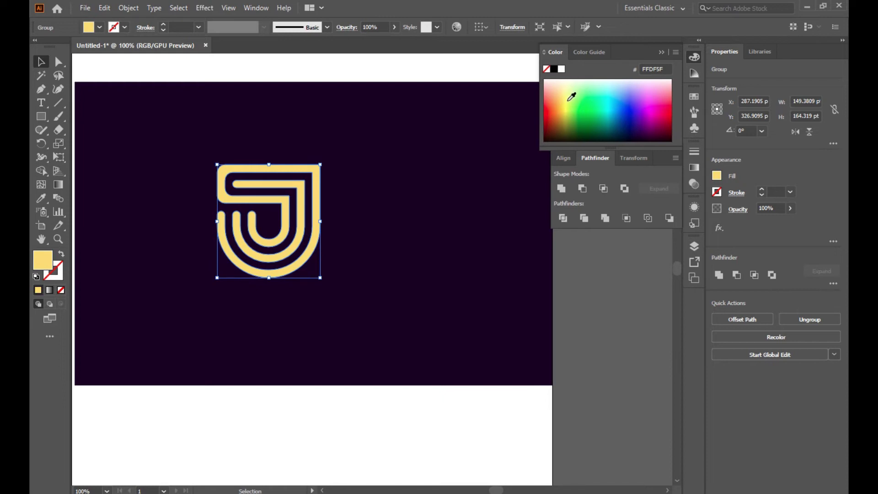
{"action": "left_click_drag", "start_coordinate": [569, 101], "coordinate": [566, 105]}
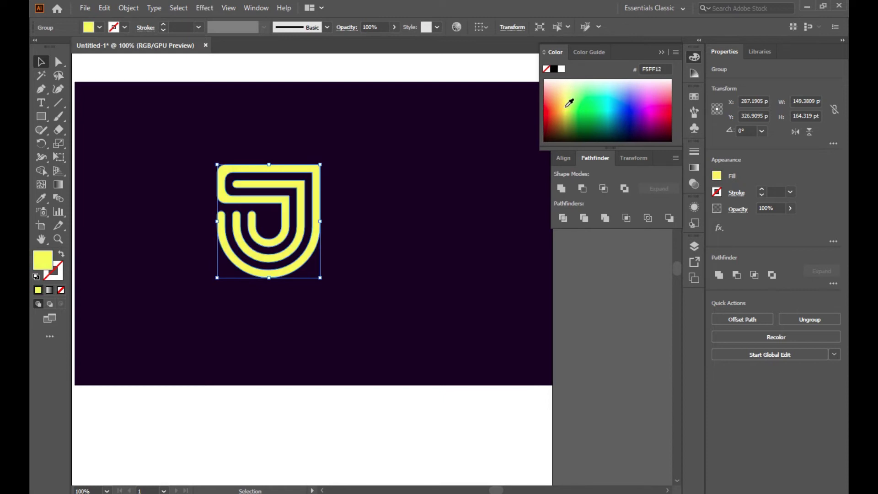
{"action": "left_click", "coordinate": [41, 61]}
{"action": "left_click", "coordinate": [128, 66]}
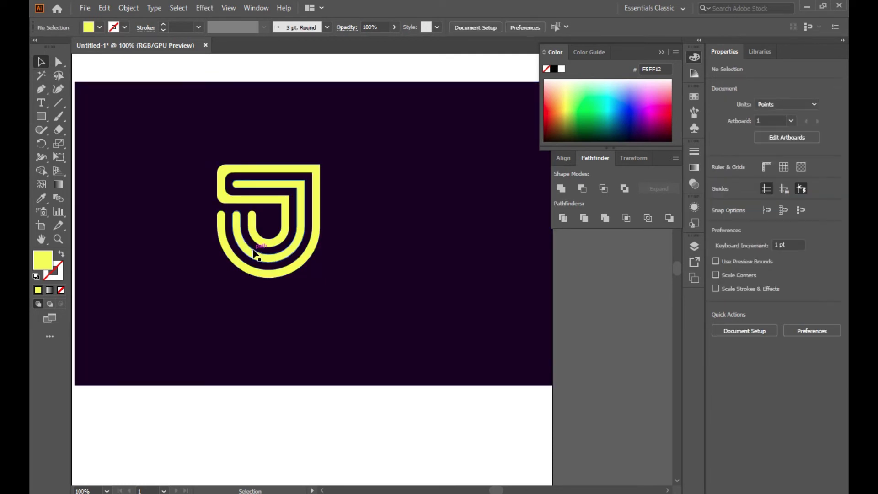
- Lock the purple background via Object > Lock > Selection and drag the yellow emblem further left
{"action": "left_click_drag", "start_coordinate": [189, 149], "coordinate": [188, 141]}
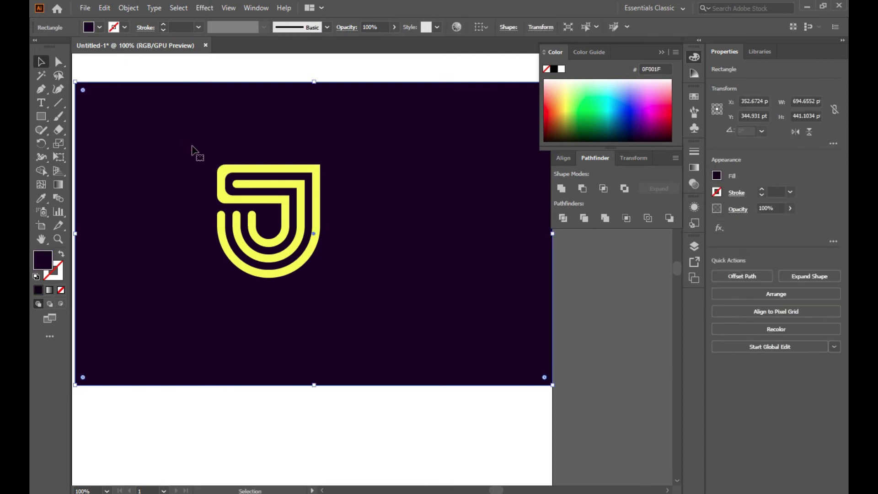
{"action": "right_click", "coordinate": [156, 118]}
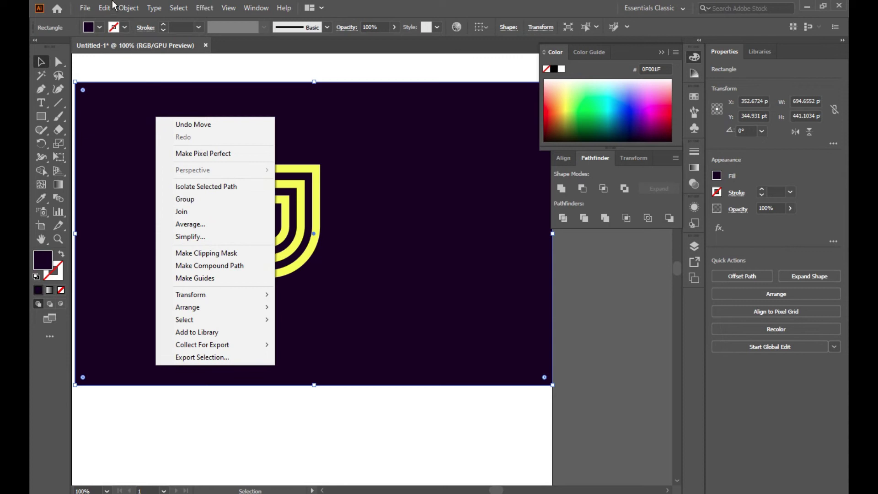
{"action": "left_click", "coordinate": [126, 7]}
{"action": "mouse_move", "coordinate": [141, 87]}
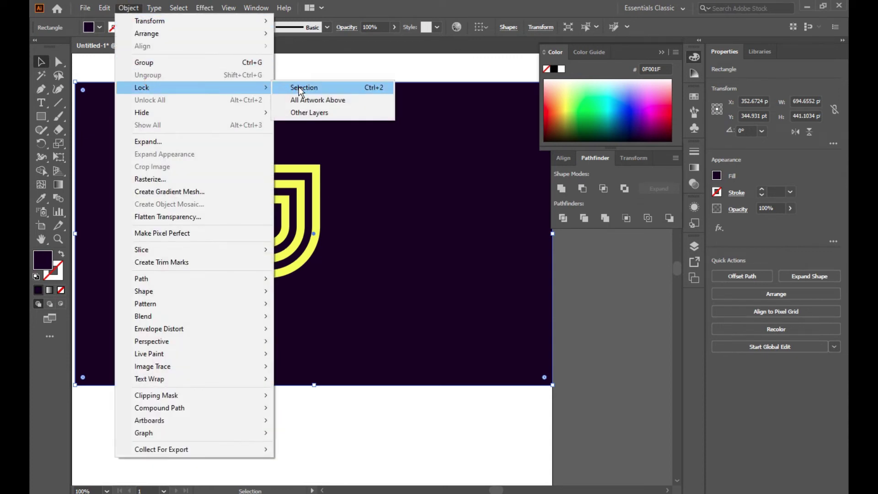
{"action": "left_click", "coordinate": [304, 88]}
{"action": "left_click_drag", "start_coordinate": [285, 191], "coordinate": [194, 185]}
{"action": "left_click", "coordinate": [302, 223]}
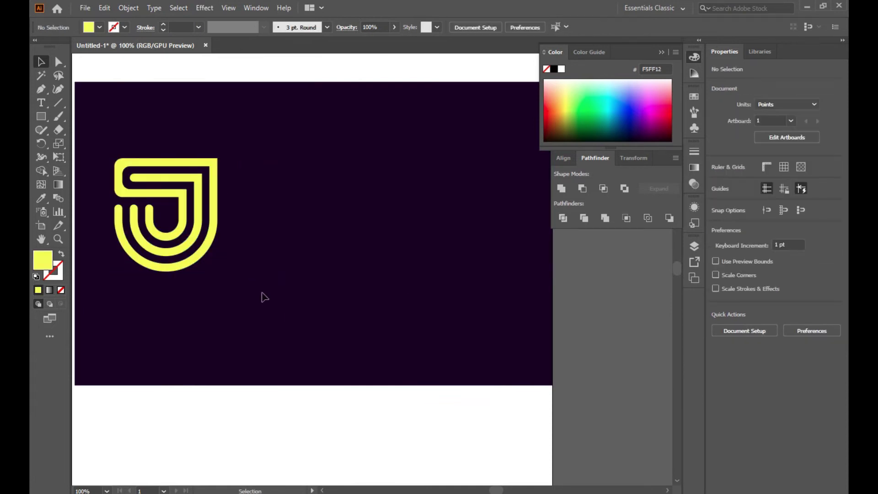
- Add a new text object beside the logo, replacing the placeholder with JU
{"action": "left_click", "coordinate": [45, 104]}
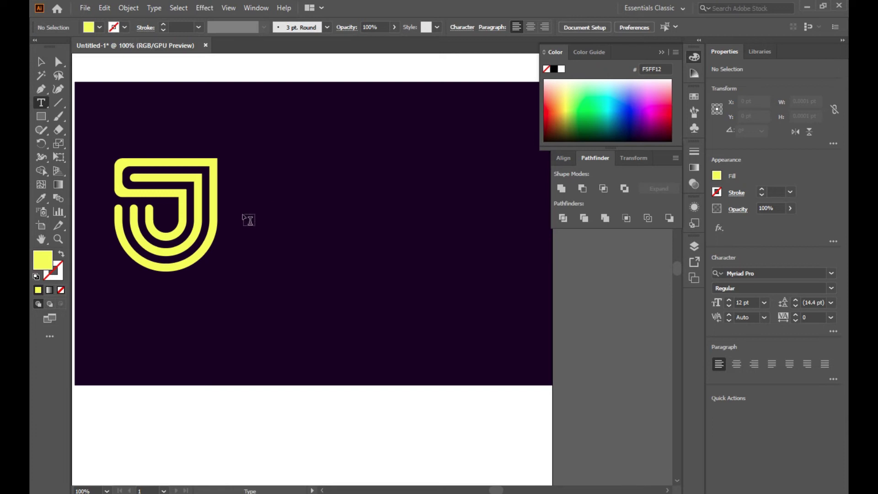
{"action": "left_click", "coordinate": [245, 217]}
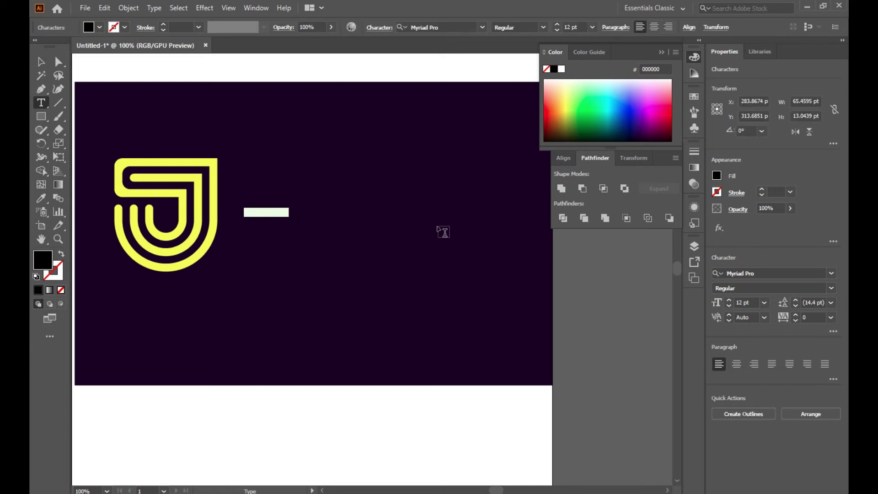
{"action": "key", "text": "BackSpace"}
{"action": "type", "text": "JU"}
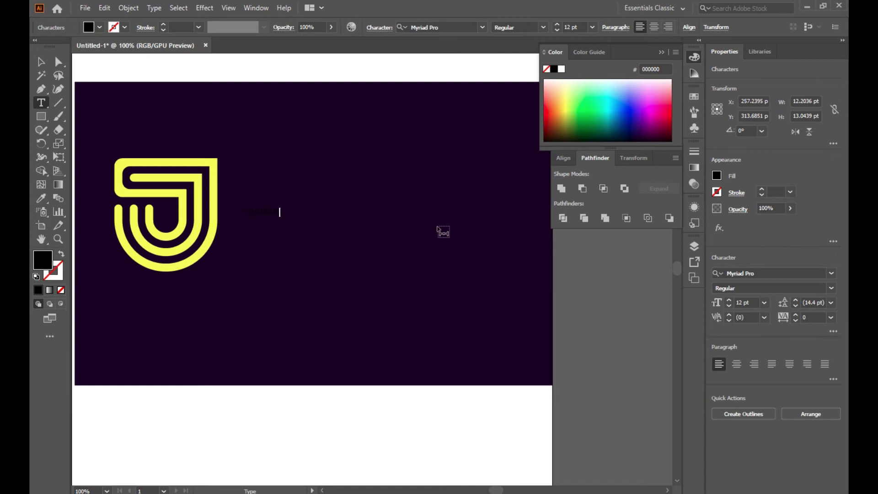
- Give the text a dark olive fill (767A00) in the Color panel
{"action": "left_click", "coordinate": [41, 61]}
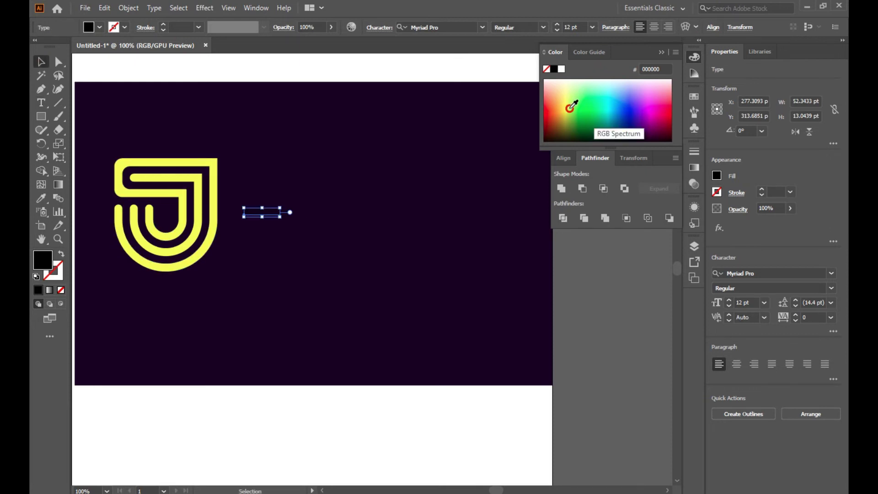
{"action": "left_click", "coordinate": [570, 112]}
{"action": "left_click_drag", "start_coordinate": [572, 110], "coordinate": [569, 122]}
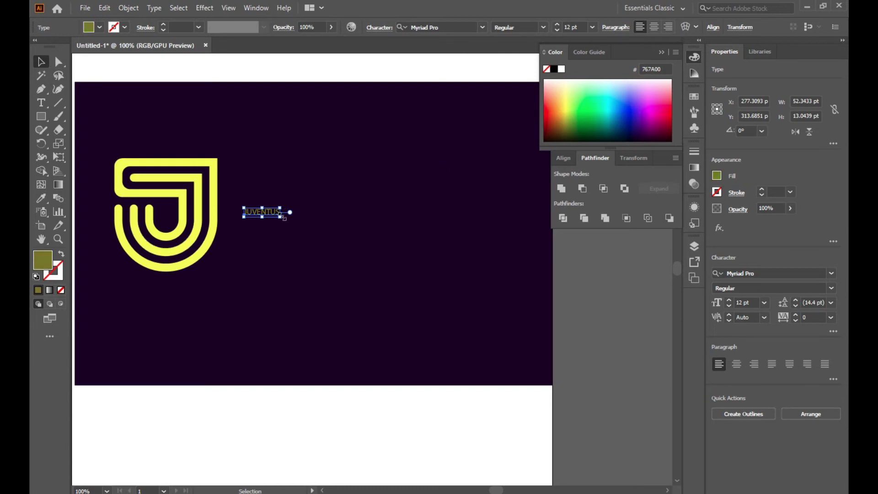
- Enlarge JUVENTUS to roughly 45 pt and place it just right of the J emblem
{"action": "mouse_move", "coordinate": [284, 219]}
{"action": "left_mouse_down"}
{"action": "mouse_move", "coordinate": [335, 239]}
{"action": "mouse_move", "coordinate": [403, 248]}
{"action": "left_mouse_up"}
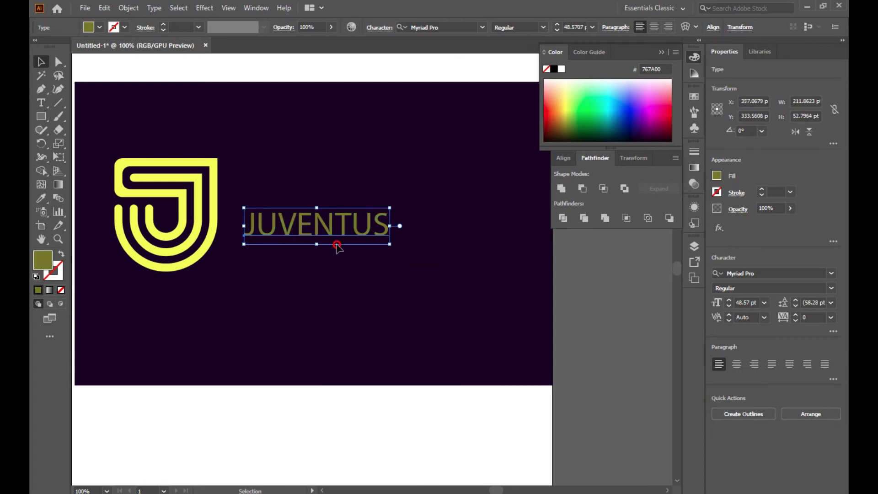
{"action": "left_click", "coordinate": [328, 259]}
{"action": "left_click_drag", "start_coordinate": [311, 237], "coordinate": [300, 243]}
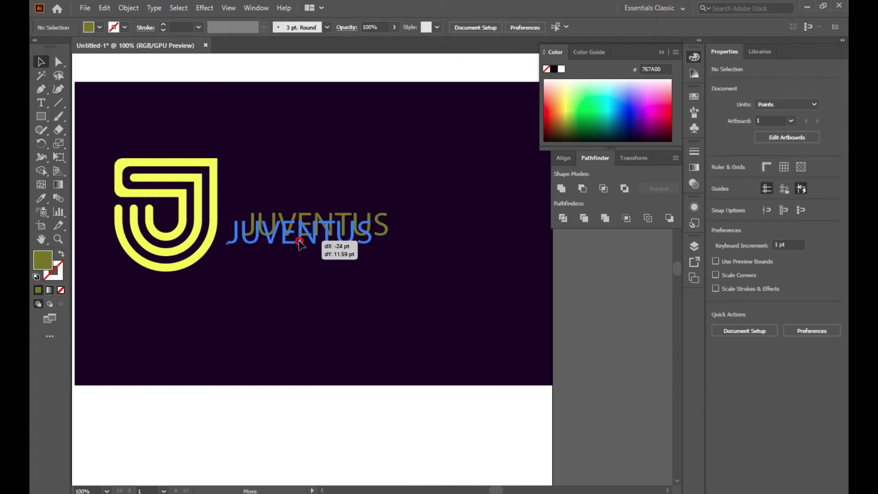
{"action": "left_click_drag", "start_coordinate": [301, 243], "coordinate": [294, 237]}
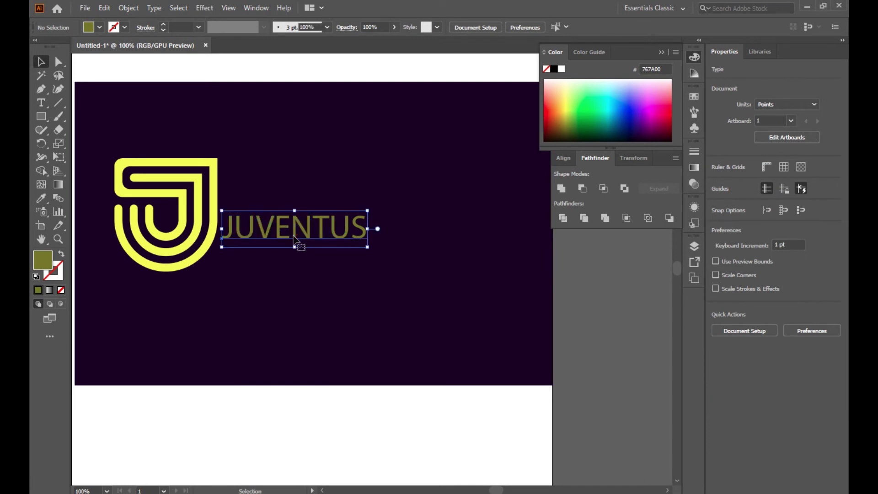
{"action": "left_click", "coordinate": [412, 302]}
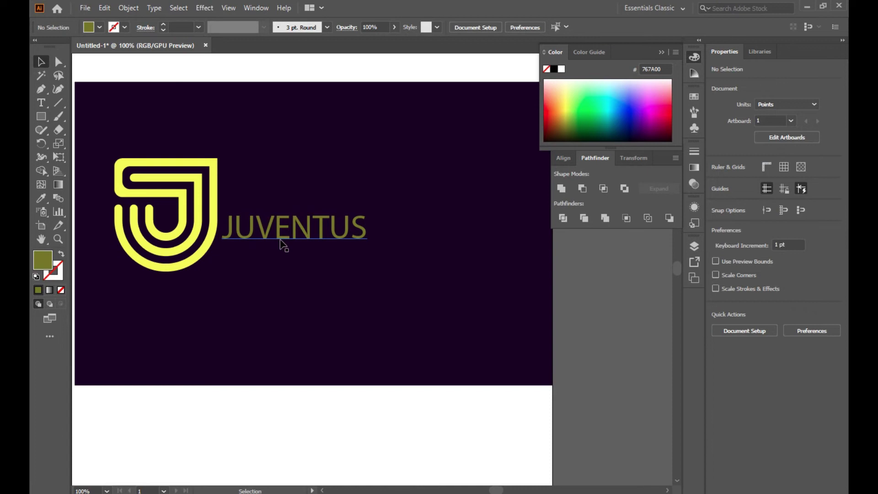
{"action": "left_click_drag", "start_coordinate": [280, 241], "coordinate": [282, 245]}
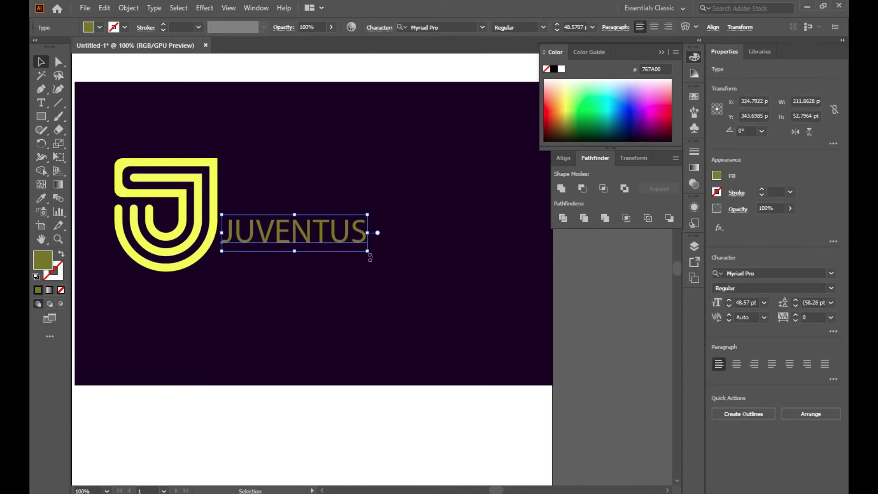
{"action": "left_click_drag", "start_coordinate": [367, 253], "coordinate": [357, 248]}
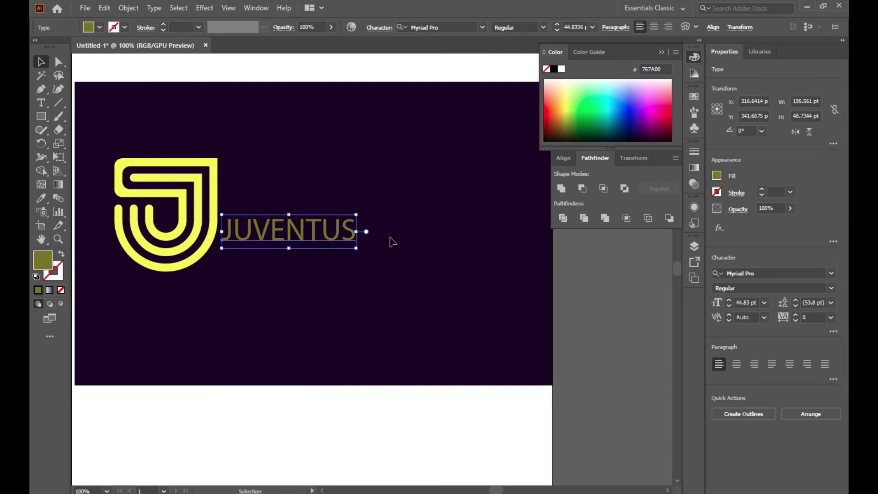
{"action": "left_click", "coordinate": [437, 282]}
- Recolour the J emblem's fill to gold D3AA00 in the Color Picker
{"action": "left_click", "coordinate": [178, 219]}
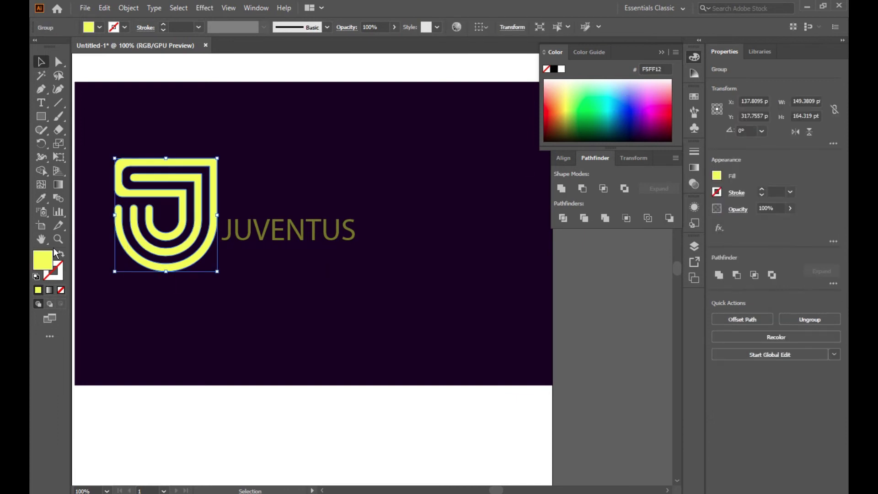
{"action": "double_click", "coordinate": [41, 257]}
{"action": "left_click_drag", "start_coordinate": [205, 185], "coordinate": [201, 223]}
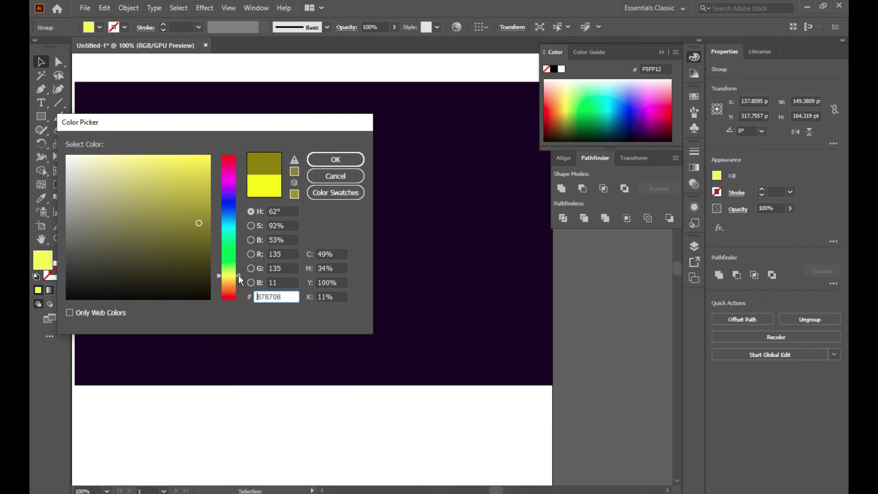
{"action": "left_click_drag", "start_coordinate": [237, 276], "coordinate": [239, 280]}
{"action": "left_click", "coordinate": [205, 186]}
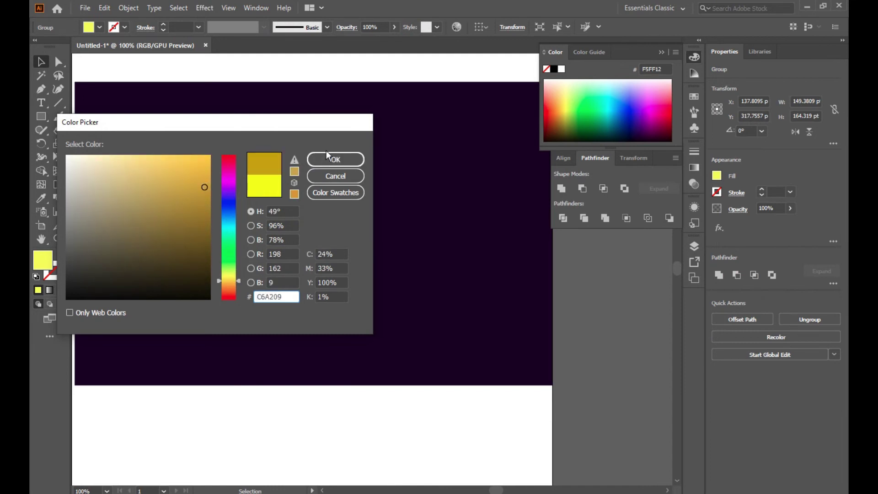
{"action": "left_click", "coordinate": [210, 171]}
{"action": "left_click_drag", "start_coordinate": [210, 171], "coordinate": [211, 180]}
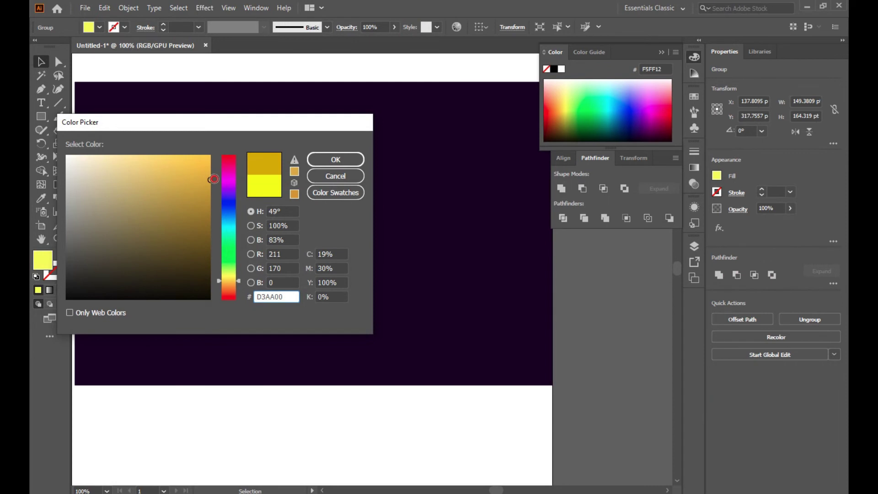
{"action": "left_click", "coordinate": [335, 159]}
{"action": "left_click", "coordinate": [346, 157]}
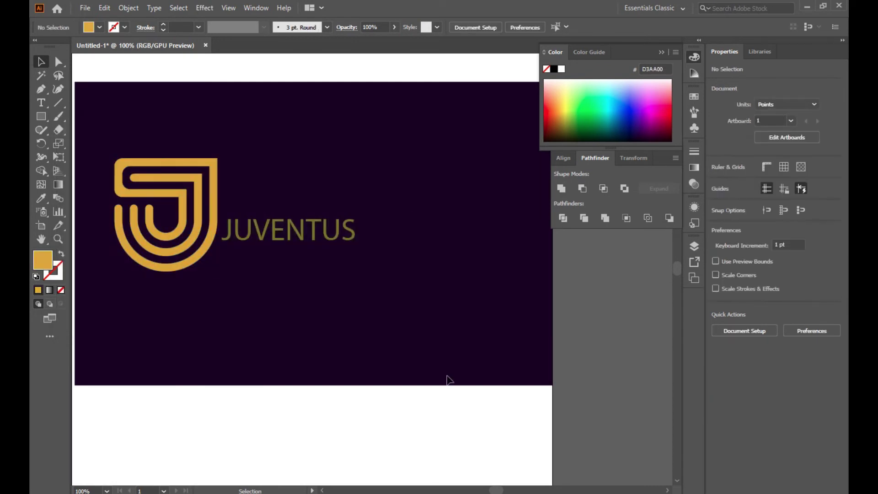
- Give the JUVENTUS text a darker, duller orange-gold fill
{"action": "left_click", "coordinate": [289, 235]}
{"action": "double_click", "coordinate": [36, 264]}
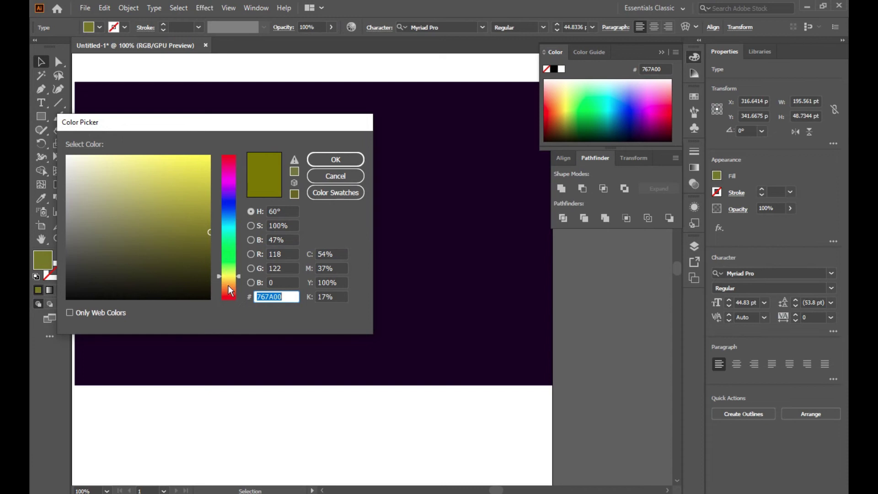
{"action": "left_click", "coordinate": [229, 285]}
{"action": "mouse_move", "coordinate": [211, 194]}
{"action": "left_mouse_down"}
{"action": "mouse_move", "coordinate": [206, 174]}
{"action": "mouse_move", "coordinate": [189, 213]}
{"action": "left_mouse_up"}
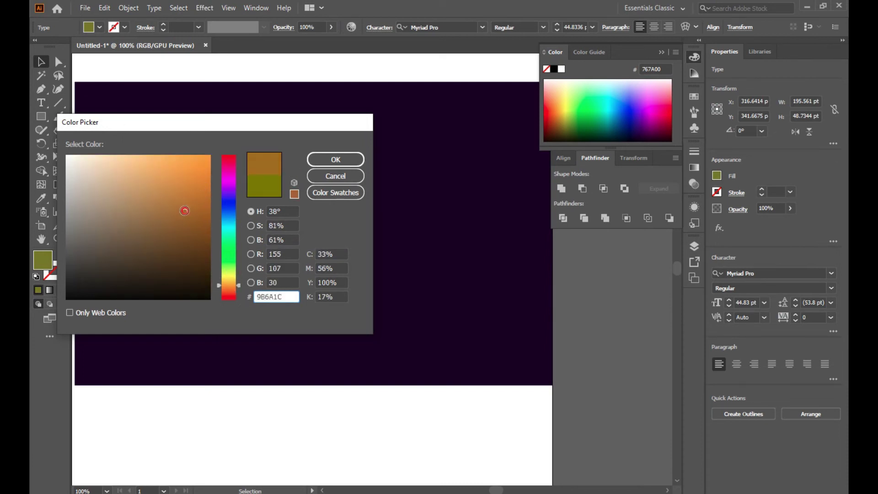
{"action": "left_click_drag", "start_coordinate": [188, 213], "coordinate": [175, 219]}
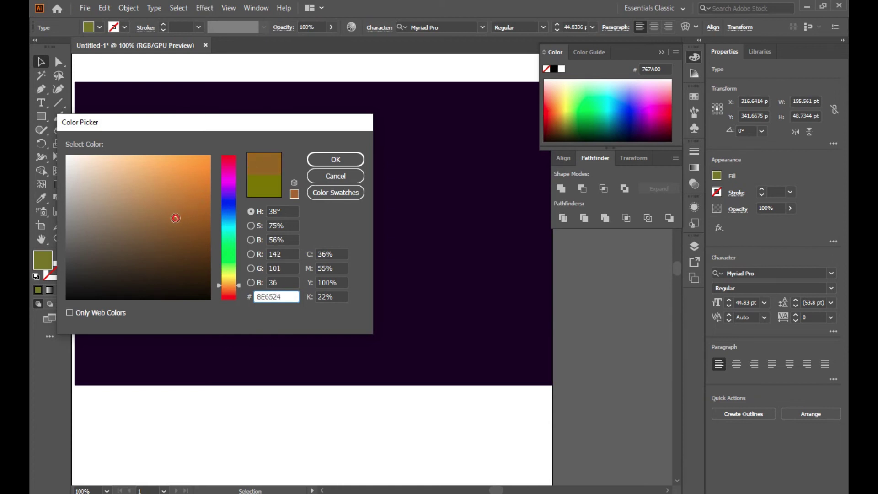
{"action": "left_click", "coordinate": [336, 159]}
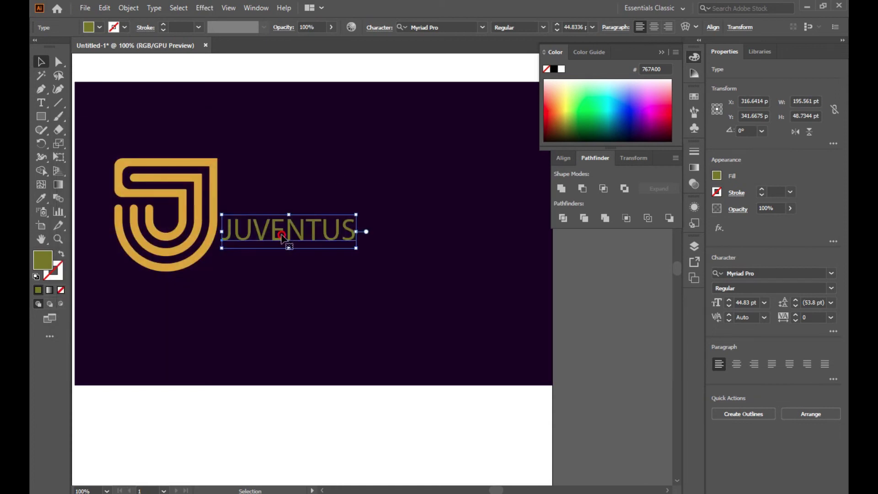
- Refine the JUVENTUS fill to gold A08308 to match the emblem
{"action": "double_click", "coordinate": [287, 229]}
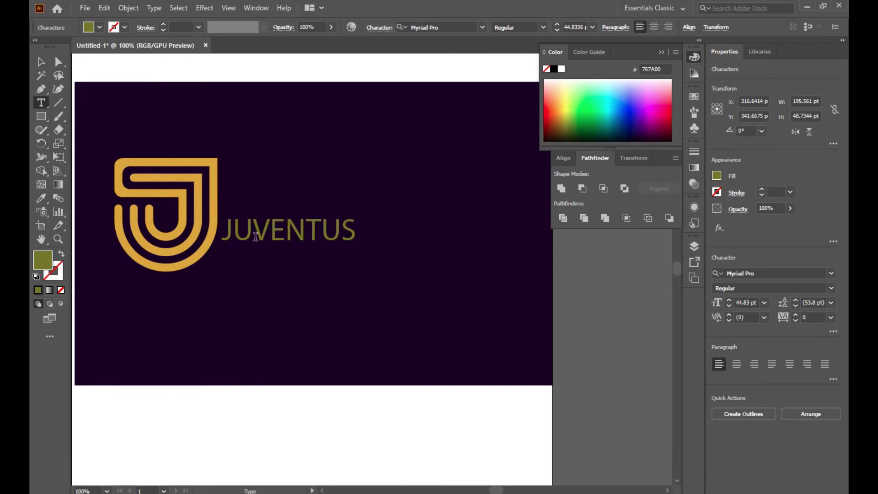
{"action": "left_click", "coordinate": [40, 61]}
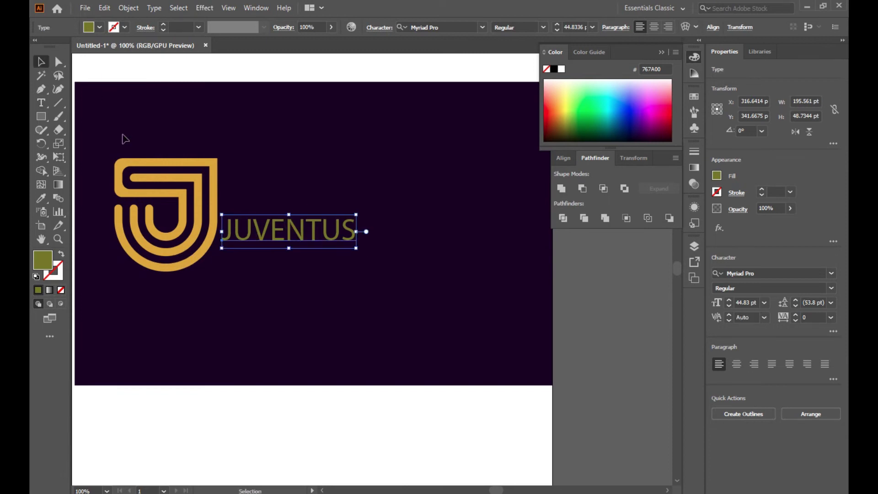
{"action": "double_click", "coordinate": [39, 263]}
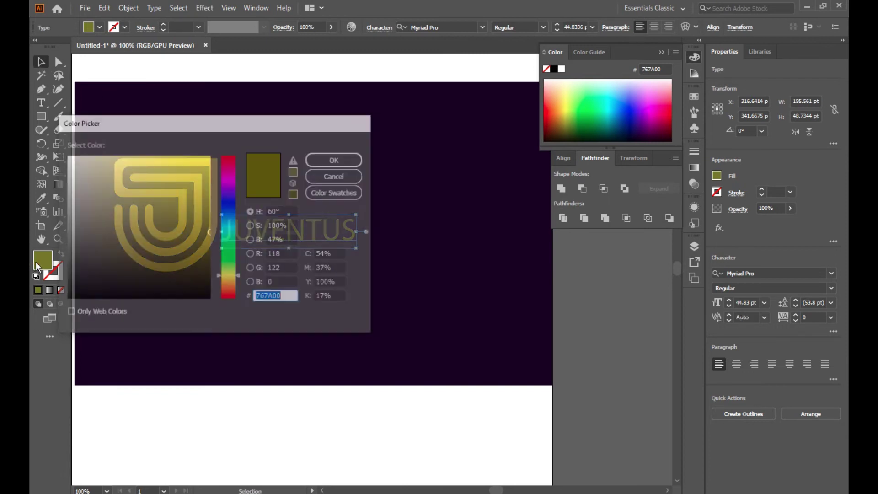
{"action": "left_click_drag", "start_coordinate": [203, 170], "coordinate": [203, 218]}
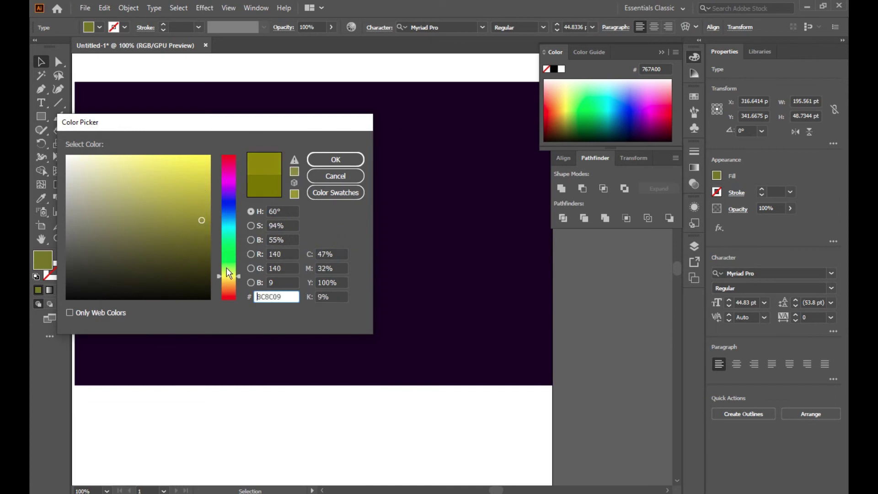
{"action": "left_click_drag", "start_coordinate": [229, 273], "coordinate": [232, 281]}
{"action": "left_click_drag", "start_coordinate": [210, 200], "coordinate": [204, 207]}
{"action": "left_click", "coordinate": [320, 160]}
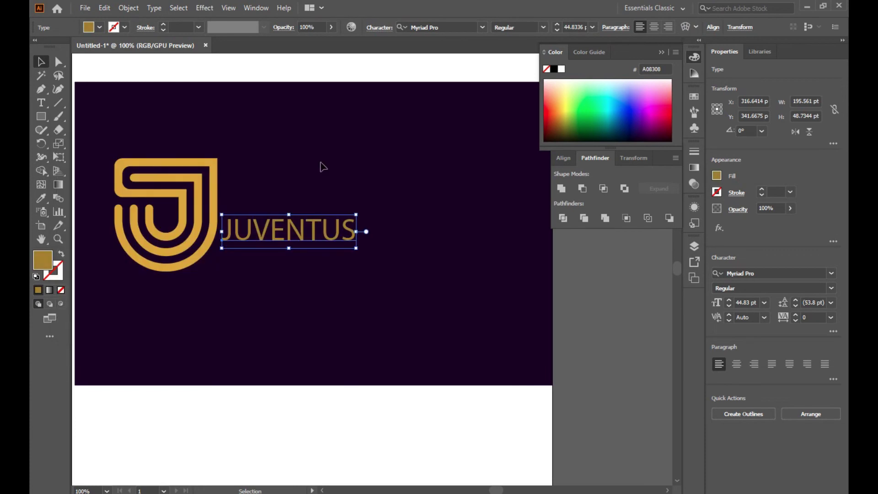
{"action": "left_click", "coordinate": [368, 158]}
- Move JUVENTUS to the right and bring the J emblem beside it
{"action": "scroll", "coordinate": [359, 390], "scroll_direction": "up", "scroll_amount": 1}
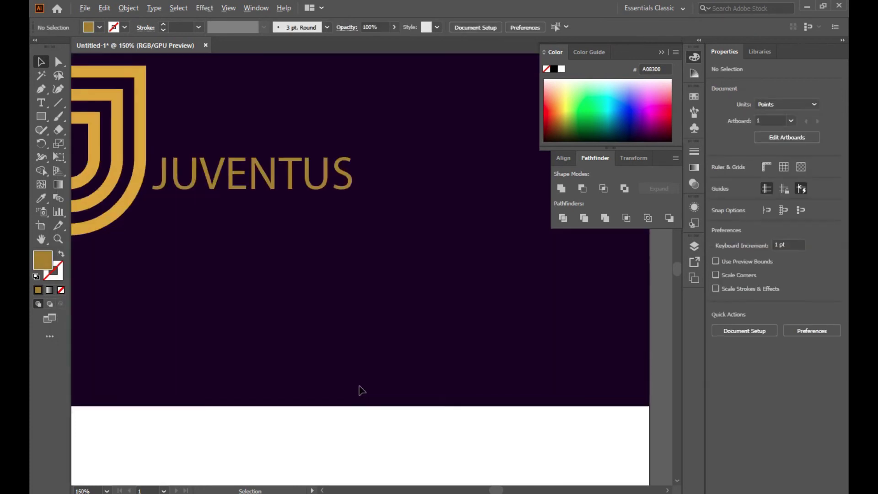
{"action": "scroll", "coordinate": [359, 390], "scroll_direction": "down", "scroll_amount": 2}
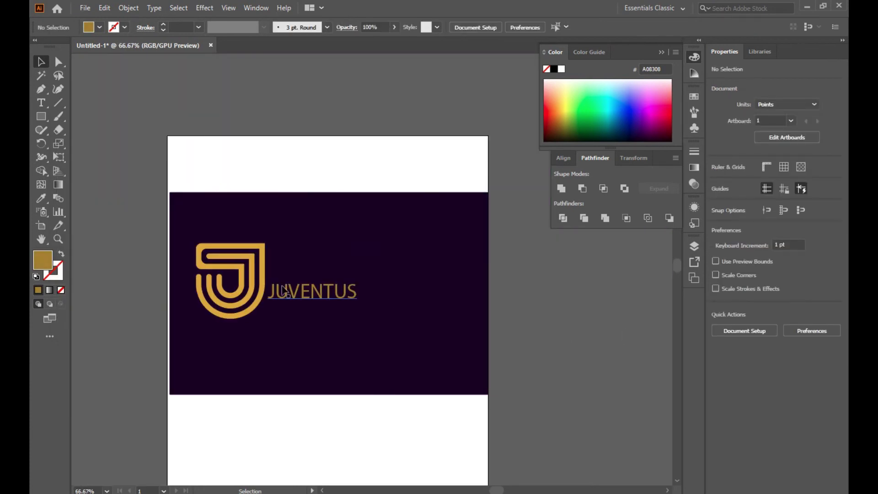
{"action": "left_click_drag", "start_coordinate": [311, 294], "coordinate": [344, 294]}
{"action": "left_click_drag", "start_coordinate": [276, 277], "coordinate": [308, 275]}
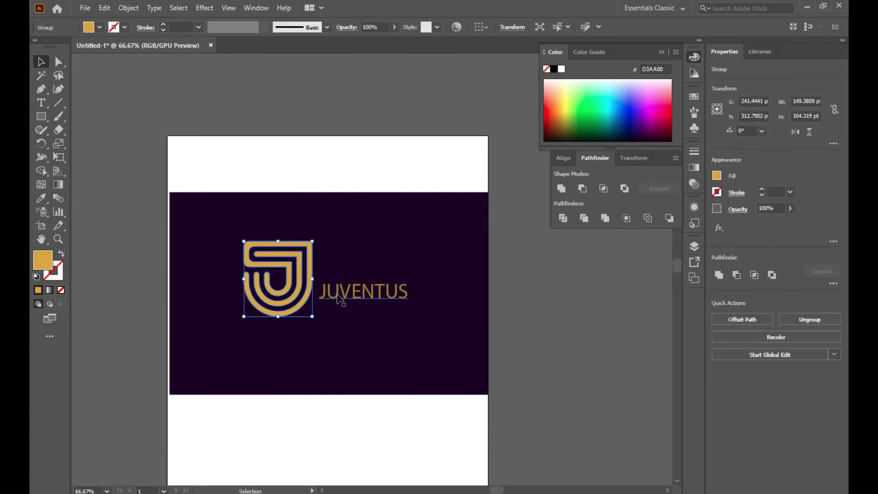
- Try red and then orange fills for the JUVENTUS text
{"action": "left_click", "coordinate": [370, 298]}
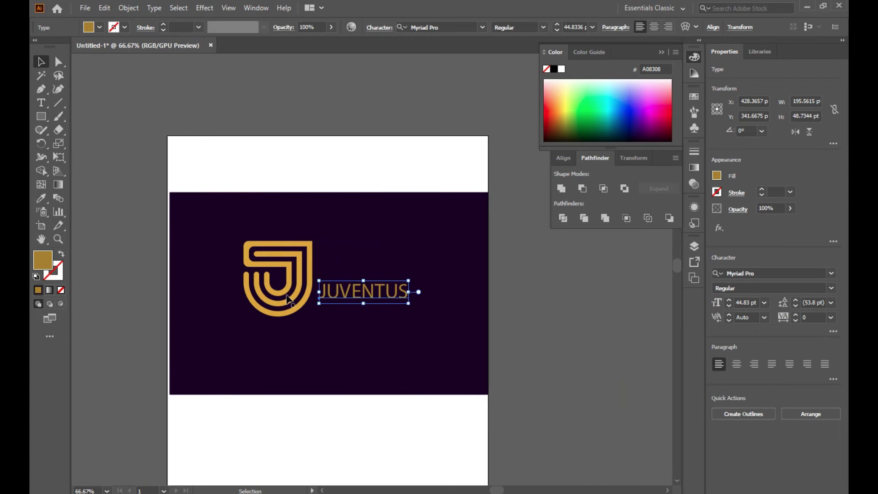
{"action": "double_click", "coordinate": [42, 263]}
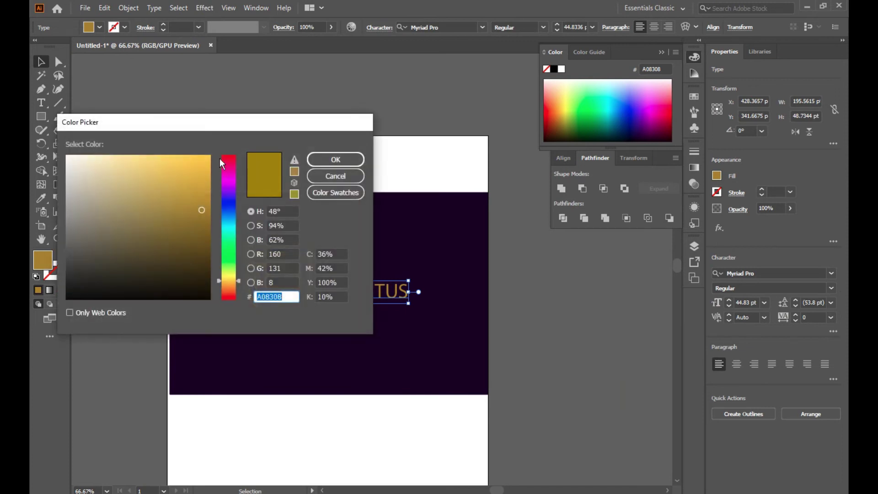
{"action": "left_click", "coordinate": [226, 155]}
{"action": "left_click", "coordinate": [205, 170]}
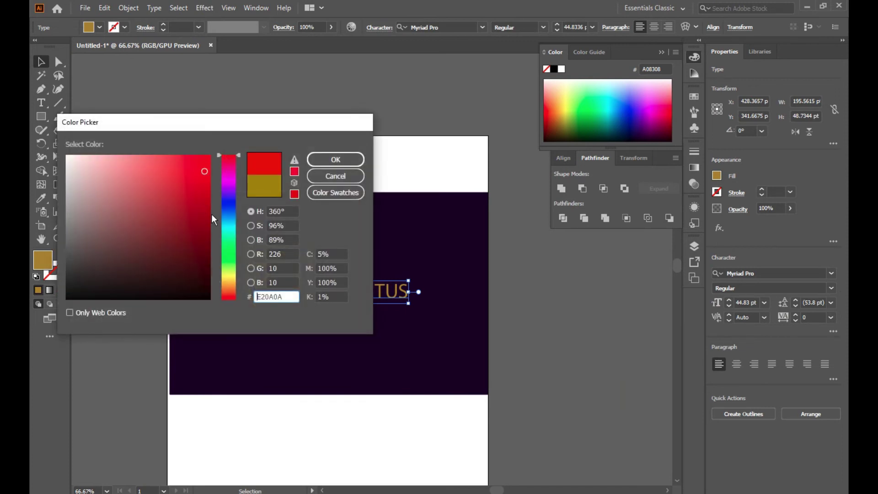
{"action": "left_click", "coordinate": [229, 228]}
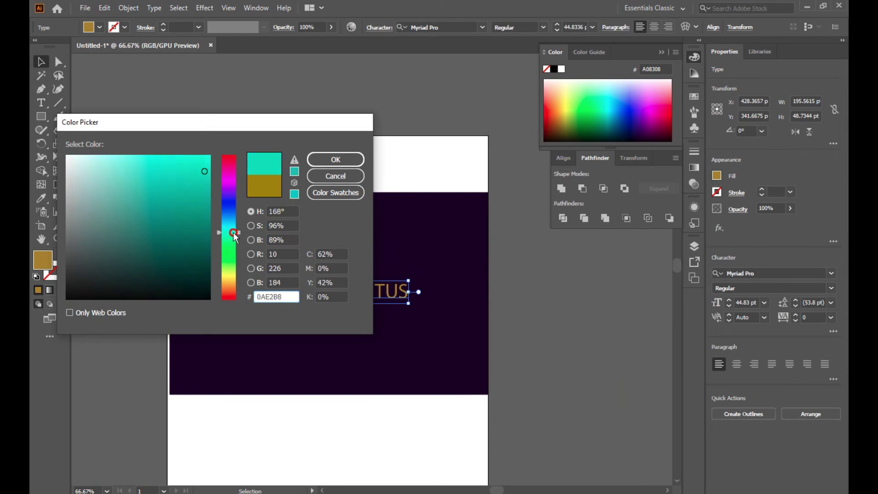
{"action": "left_click_drag", "start_coordinate": [234, 237], "coordinate": [236, 290]}
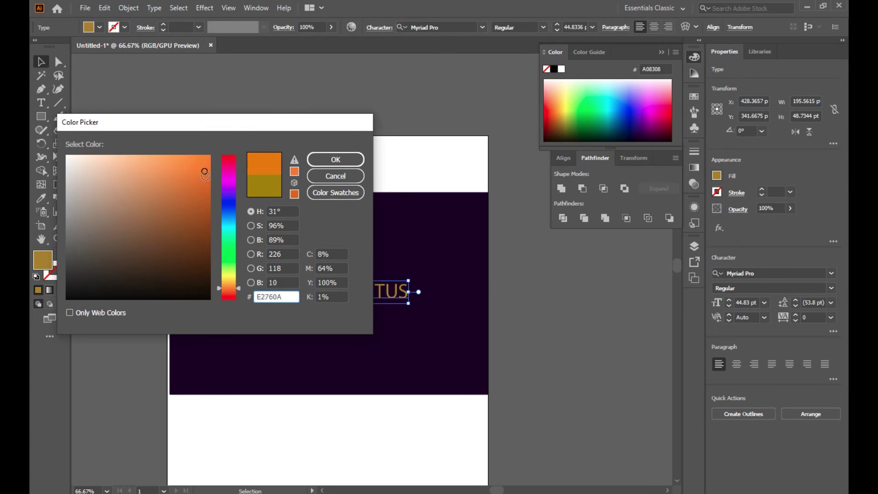
{"action": "left_click", "coordinate": [326, 158]}
{"action": "left_click", "coordinate": [332, 243]}
- Set the JUVENTUS fill to near-white FFFEFD
{"action": "left_click", "coordinate": [386, 303]}
{"action": "double_click", "coordinate": [37, 265]}
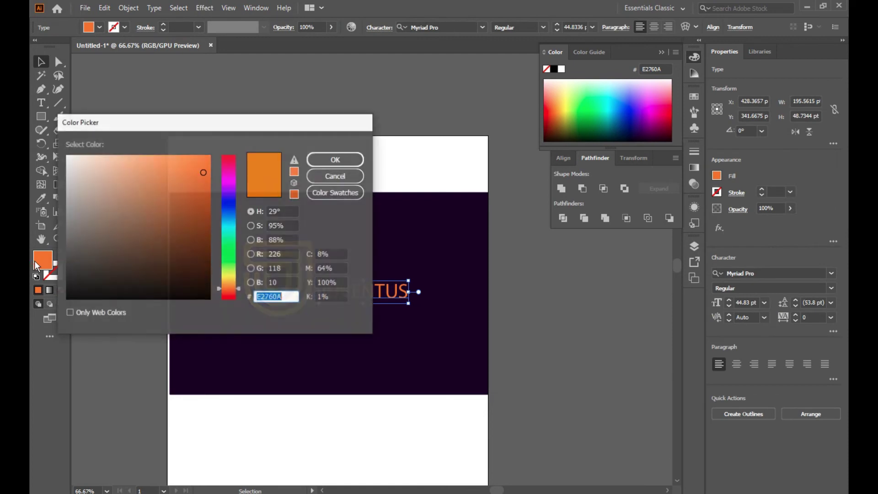
{"action": "left_click_drag", "start_coordinate": [87, 172], "coordinate": [69, 145]}
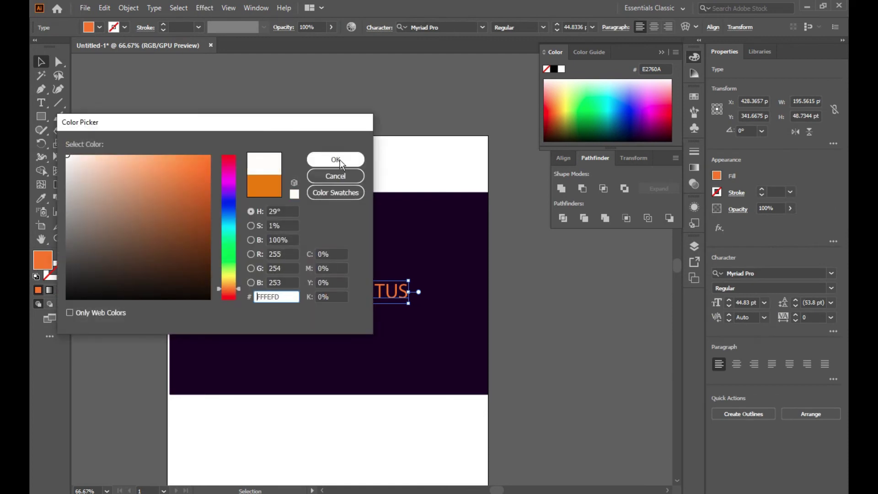
{"action": "left_click", "coordinate": [336, 159]}
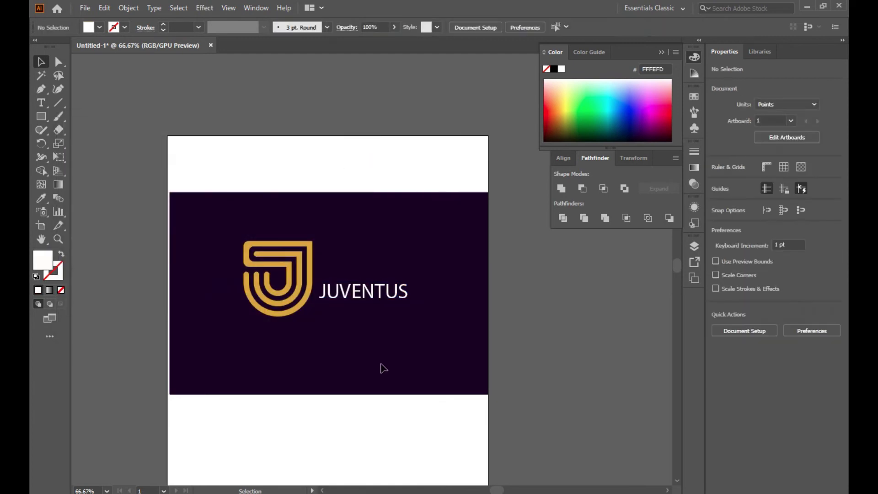
{"action": "left_click", "coordinate": [380, 297]}
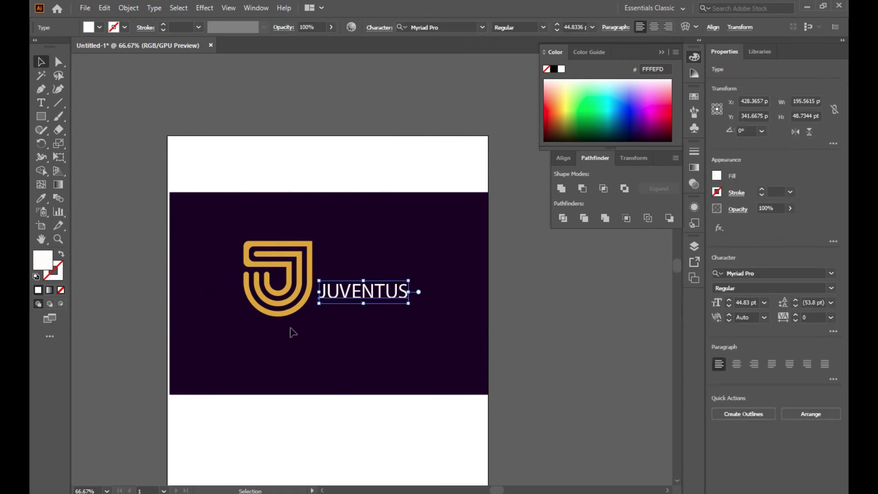
- Make the J shield near-white and the JUVENTUS text bright yellow FFF203
{"action": "left_click", "coordinate": [296, 314]}
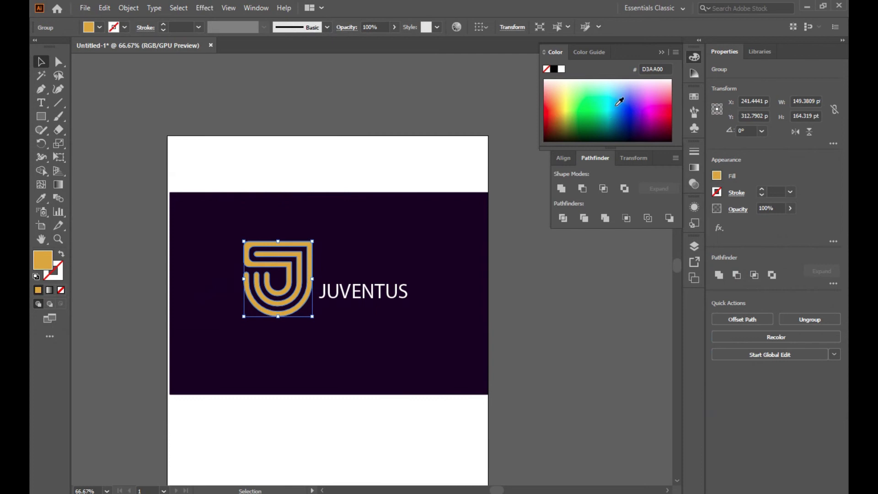
{"action": "left_click", "coordinate": [603, 79]}
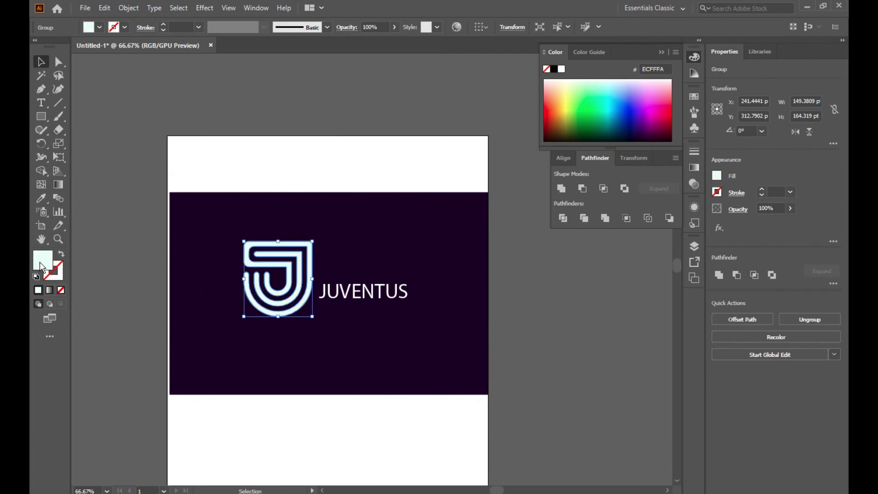
{"action": "left_click", "coordinate": [389, 292]}
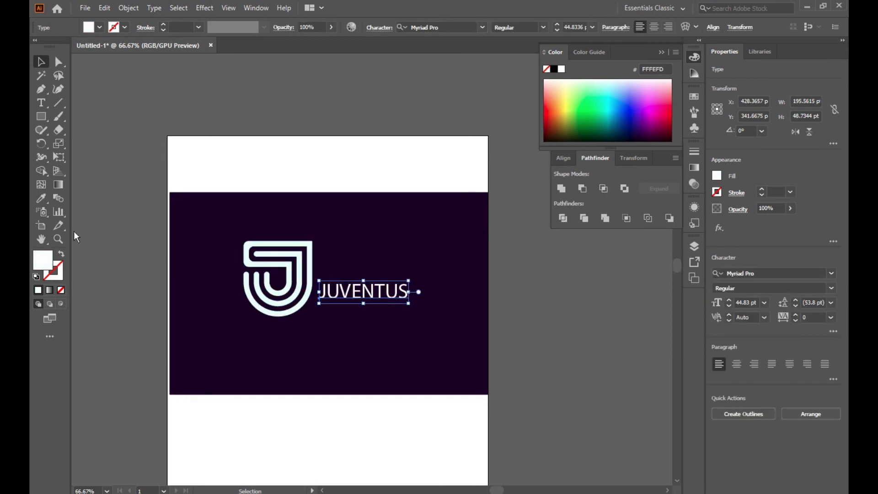
{"action": "double_click", "coordinate": [42, 260]}
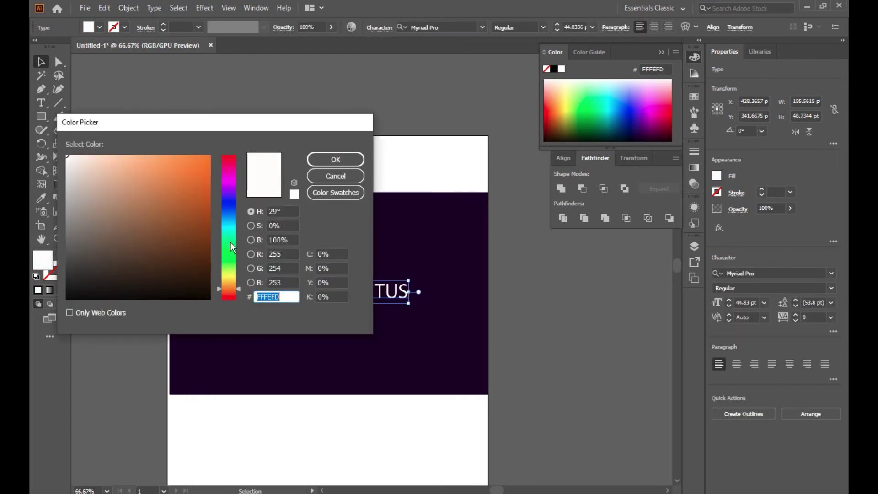
{"action": "left_click", "coordinate": [232, 277]}
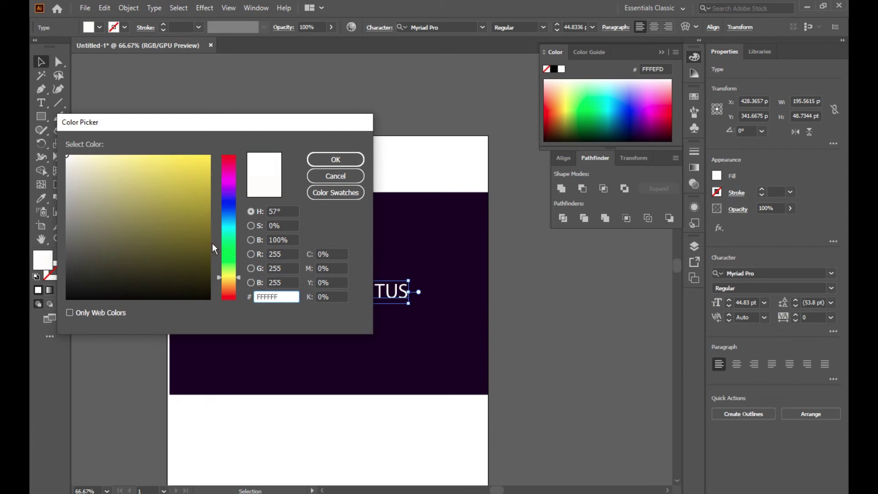
{"action": "left_click", "coordinate": [207, 155]}
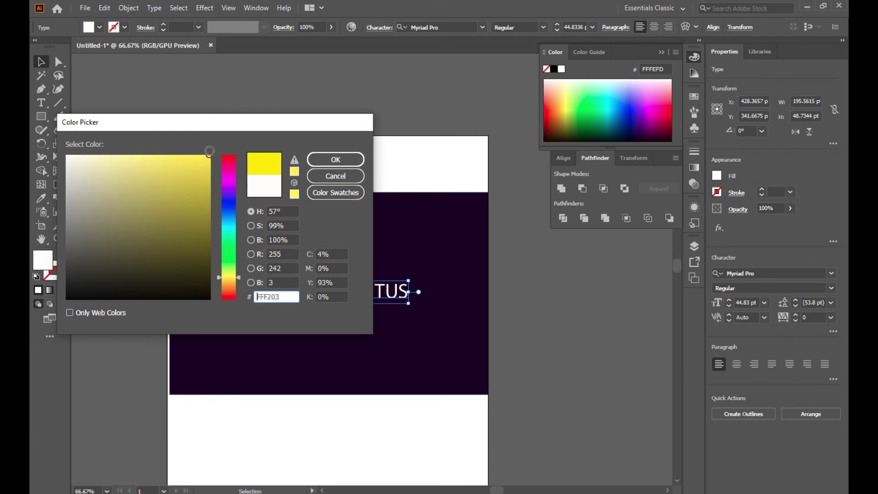
{"action": "left_click", "coordinate": [316, 158]}
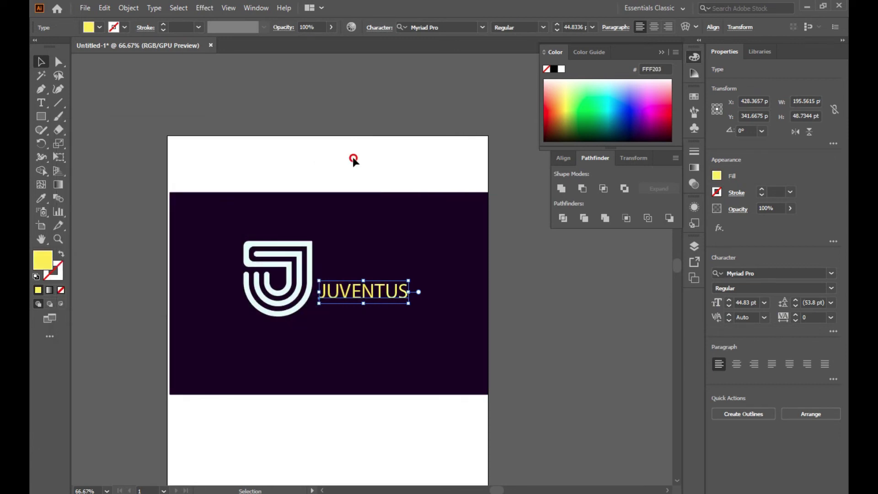
- Shift JUVENTUS into position beside the shield
{"action": "left_click", "coordinate": [612, 369]}
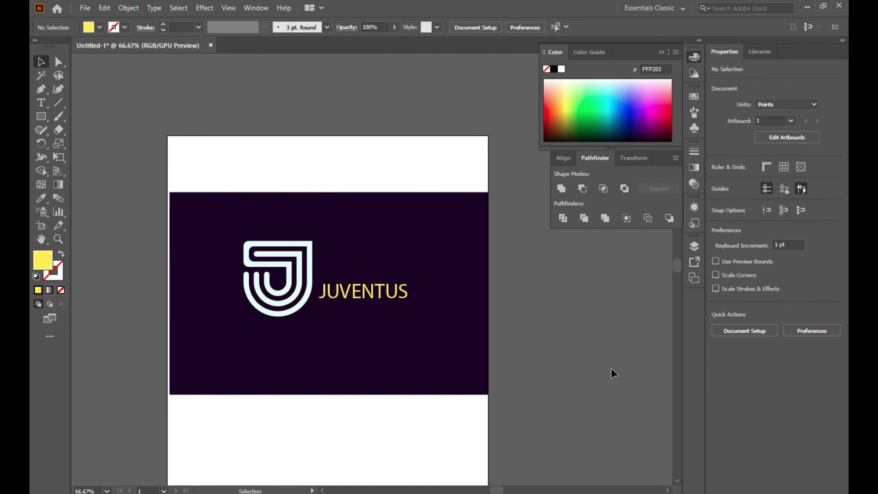
{"action": "mouse_move", "coordinate": [383, 300]}
{"action": "left_mouse_down"}
{"action": "mouse_move", "coordinate": [389, 308]}
{"action": "mouse_move", "coordinate": [373, 302]}
{"action": "mouse_move", "coordinate": [373, 291]}
{"action": "left_mouse_up"}
{"action": "left_click", "coordinate": [476, 308]}
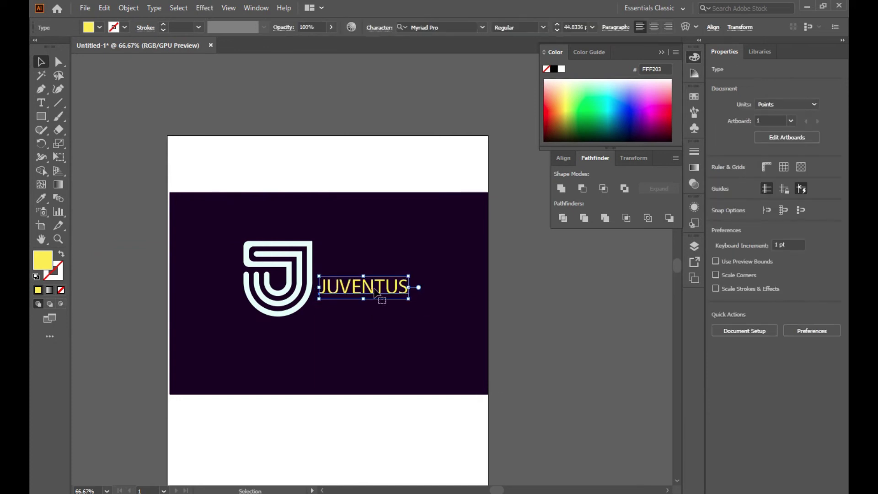
- Change the JUVENTUS font to Segoe UI with the Semibold Italic style
{"action": "left_click", "coordinate": [830, 287]}
{"action": "left_click", "coordinate": [832, 275]}
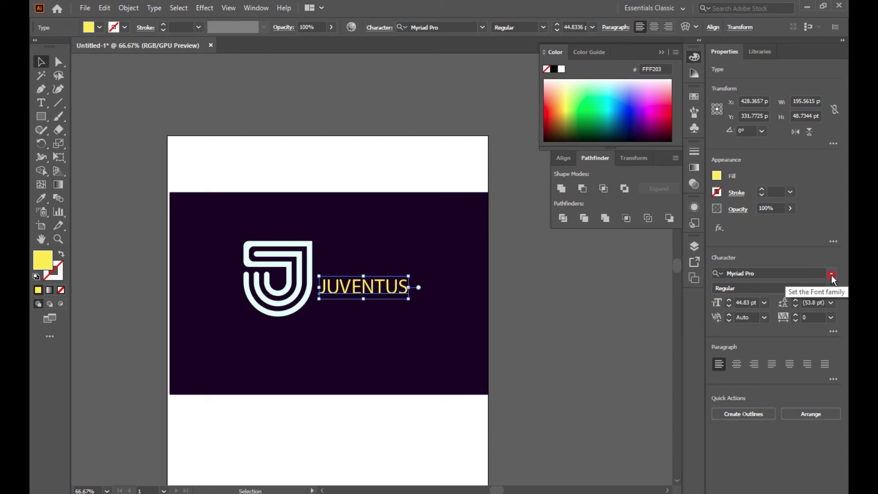
{"action": "left_click", "coordinate": [834, 273]}
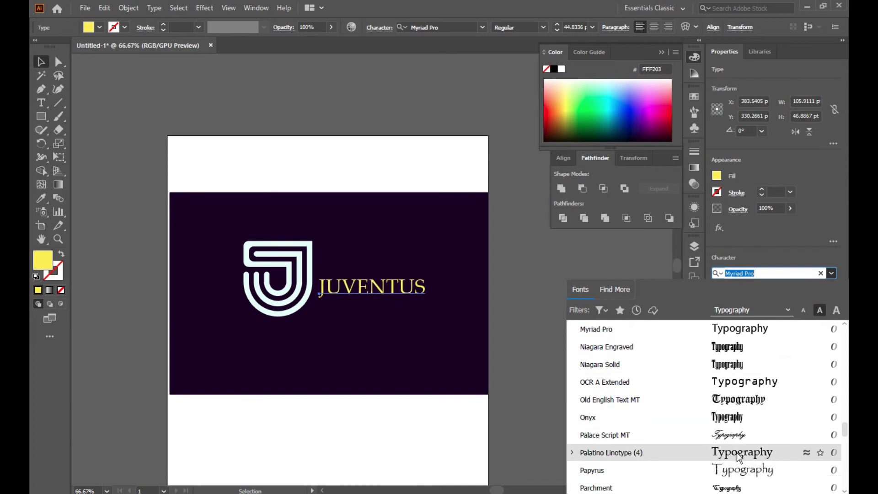
{"action": "scroll", "coordinate": [740, 458], "scroll_direction": "down", "scroll_amount": 2}
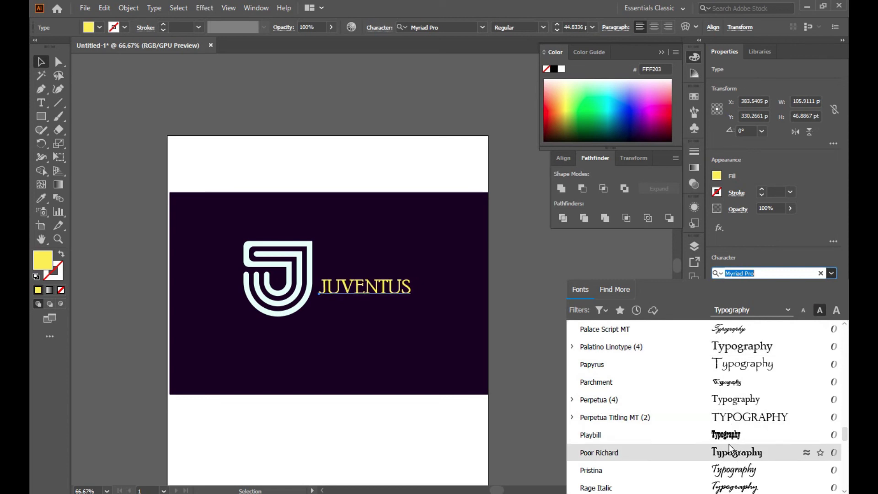
{"action": "scroll", "coordinate": [705, 449], "scroll_direction": "down", "scroll_amount": 3}
{"action": "scroll", "coordinate": [687, 423], "scroll_direction": "down", "scroll_amount": 1}
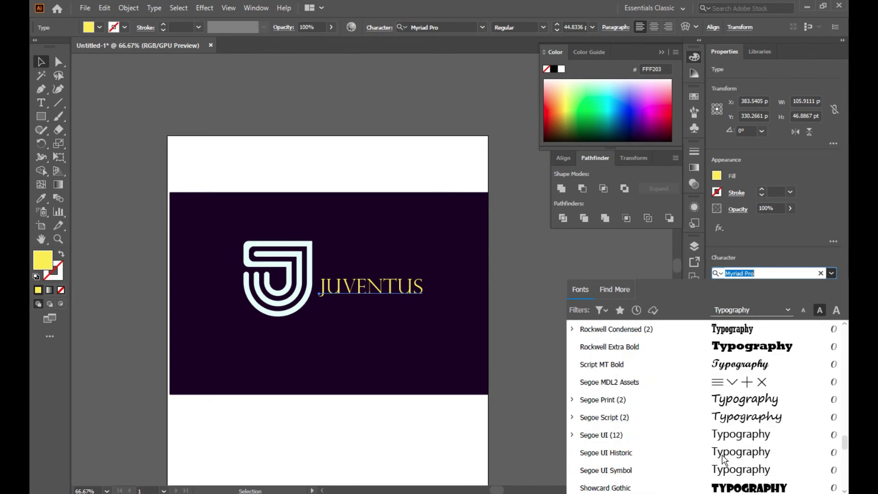
{"action": "left_click", "coordinate": [756, 438]}
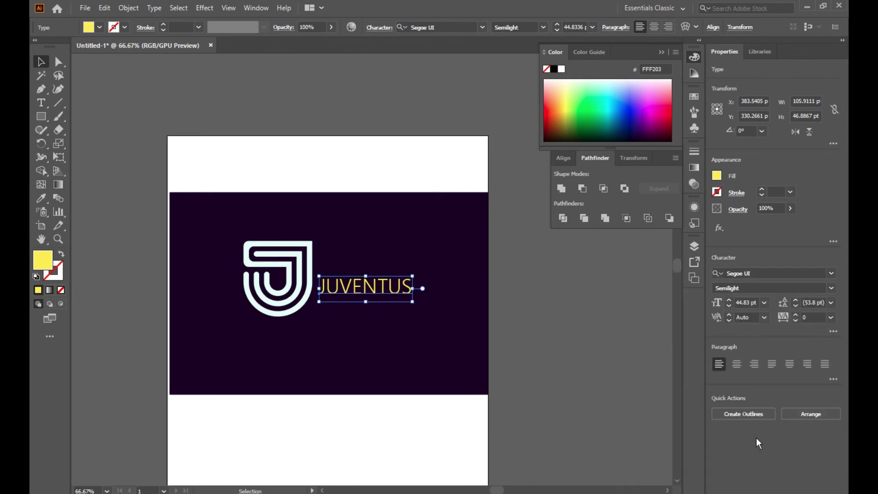
{"action": "left_click", "coordinate": [831, 289]}
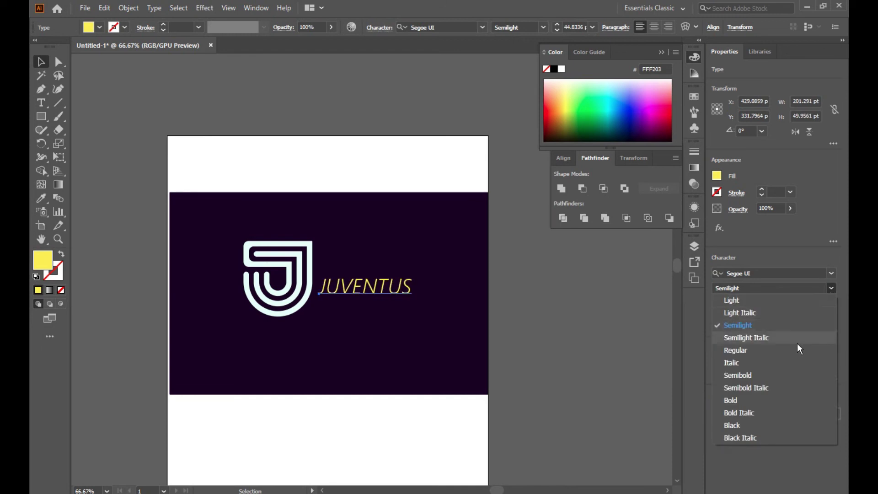
{"action": "left_click", "coordinate": [797, 388]}
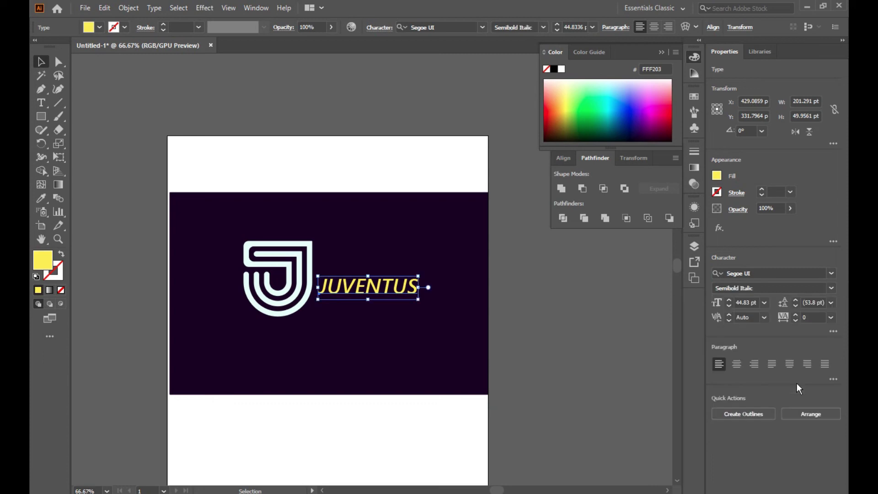
{"action": "left_click", "coordinate": [384, 338]}
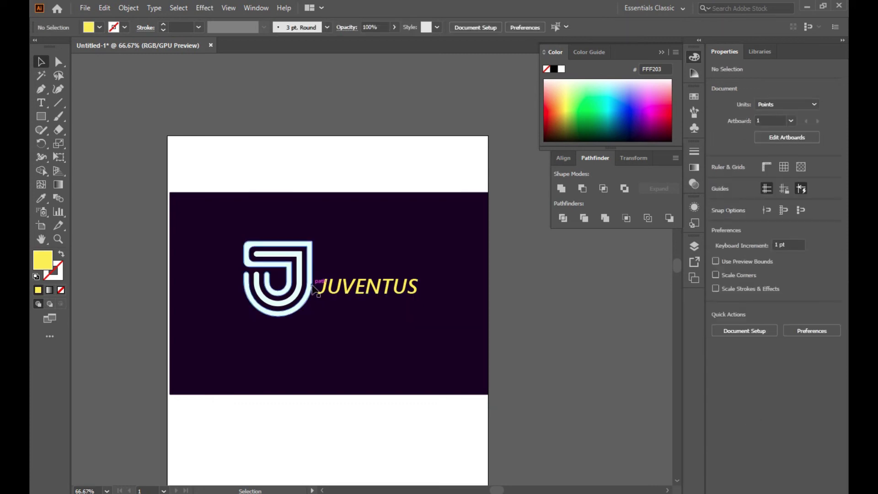
- Nudge JUVENTUS slightly lower beside the shield with arrow keys, then bring up the File menu
{"action": "left_click", "coordinate": [446, 239]}
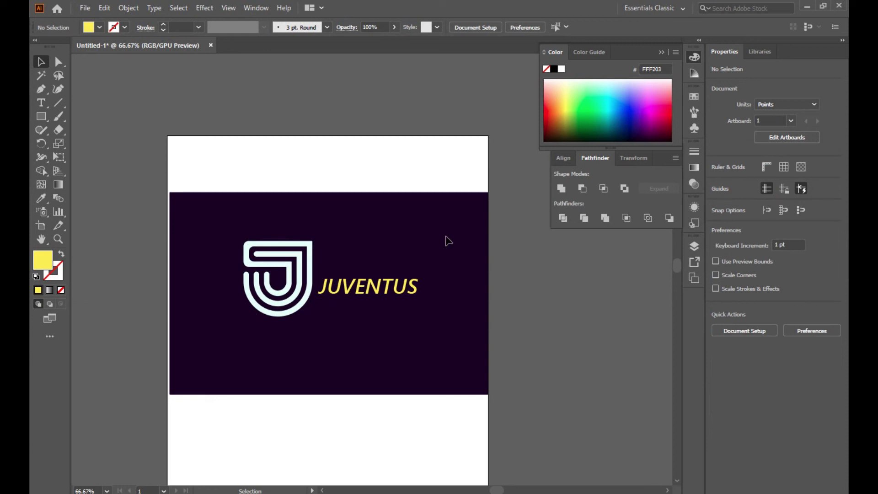
{"action": "left_click", "coordinate": [422, 202]}
{"action": "left_click", "coordinate": [309, 306]}
{"action": "left_click", "coordinate": [347, 381]}
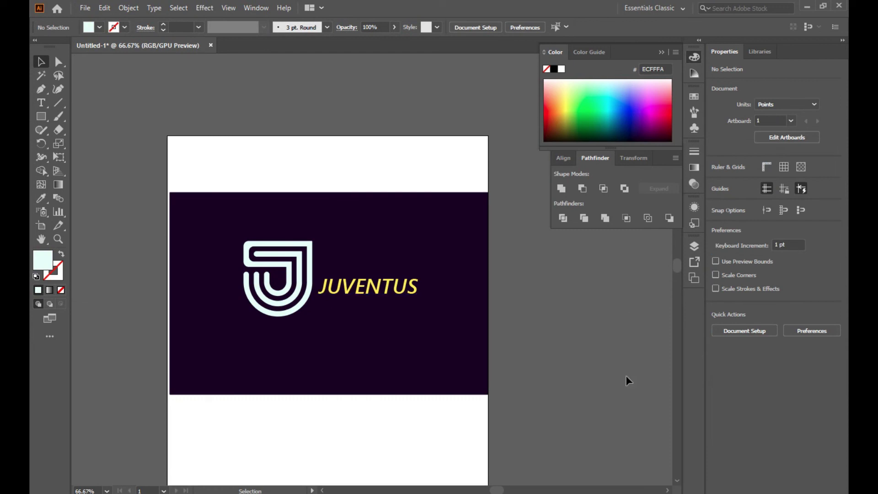
{"action": "scroll", "coordinate": [342, 307], "scroll_direction": "up", "scroll_amount": 2}
{"action": "scroll", "coordinate": [338, 306], "scroll_direction": "down", "scroll_amount": 2}
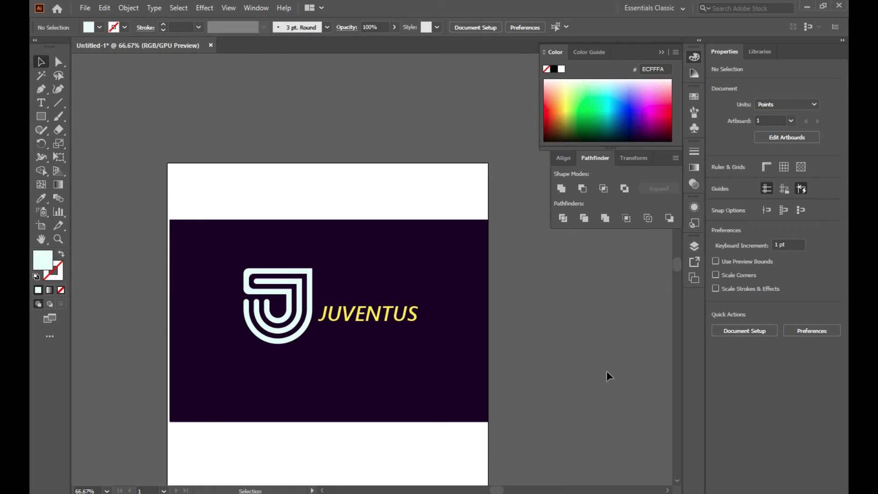
{"action": "left_click", "coordinate": [409, 322]}
{"action": "key", "text": "Down"}
{"action": "key", "text": "Down"}
{"action": "key", "text": "Down"}
{"action": "key", "text": "Down"}
{"action": "key", "text": "Down"}
{"action": "key", "text": "Down"}
{"action": "key", "text": "Left"}
{"action": "key", "text": "Left"}
{"action": "key", "text": "Down"}
{"action": "key", "text": "Down"}
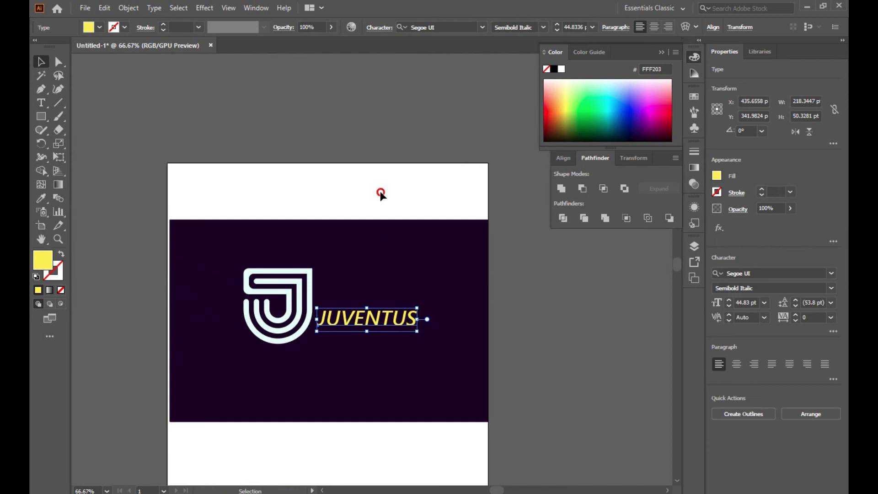
{"action": "left_click", "coordinate": [382, 194]}
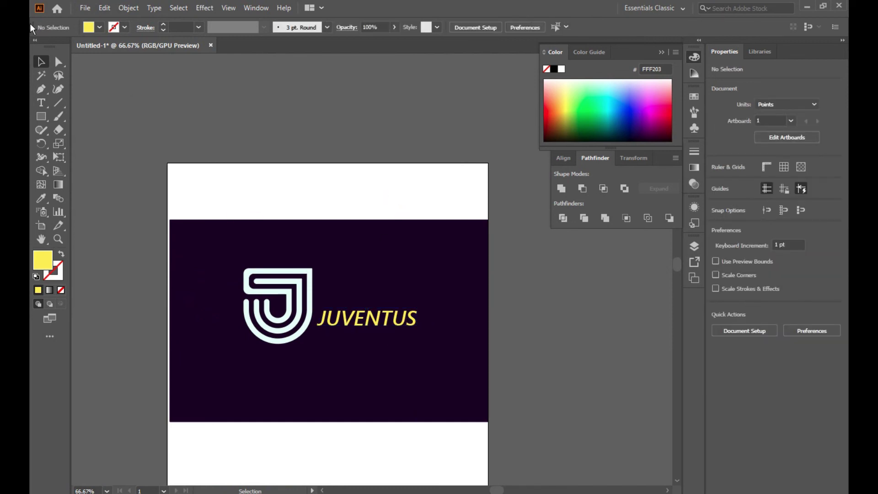
{"action": "left_click", "coordinate": [82, 8]}
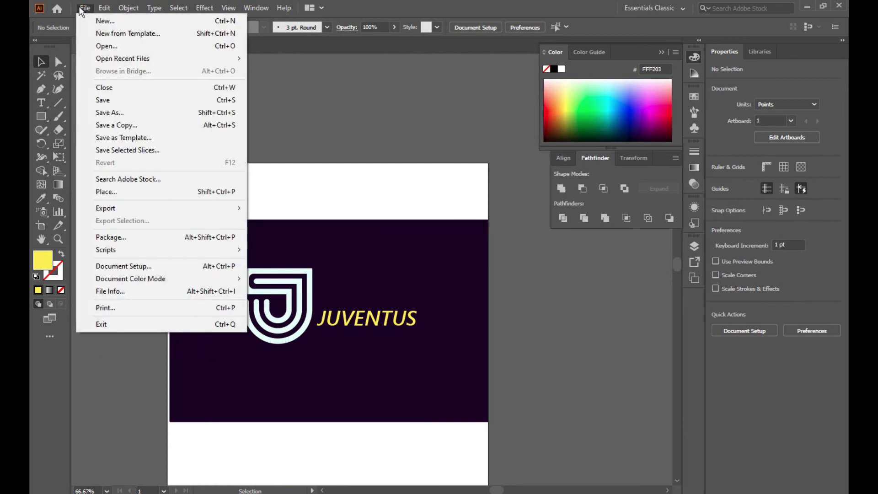
{"action": "mouse_move", "coordinate": [105, 207]}
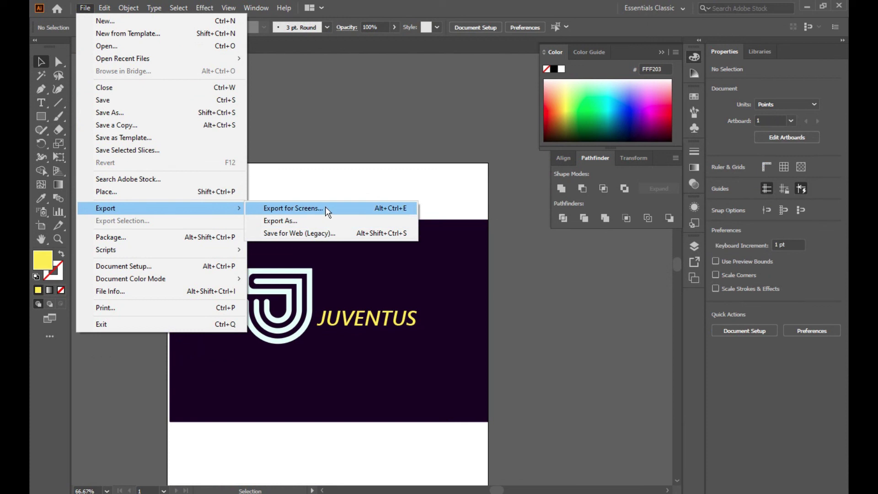
- Open the legacy Save for Web PNG-24 preview, then close it without exporting
{"action": "left_click", "coordinate": [326, 235]}
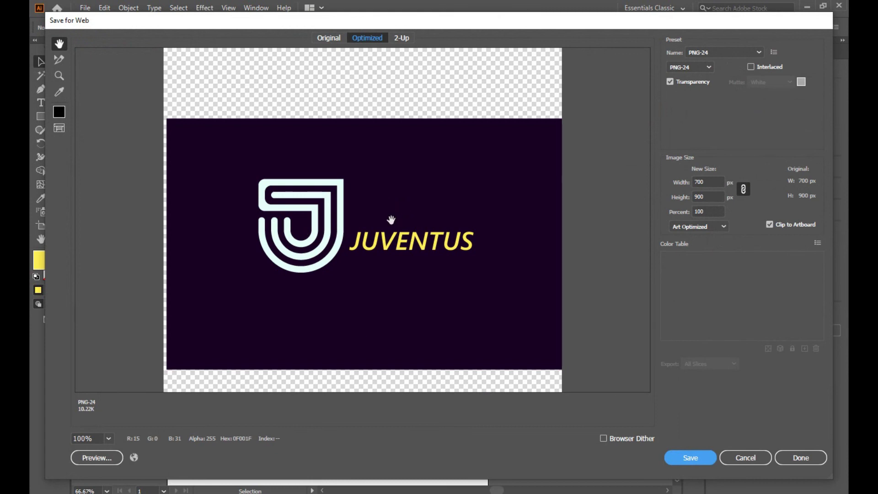
{"action": "left_click", "coordinate": [752, 458]}
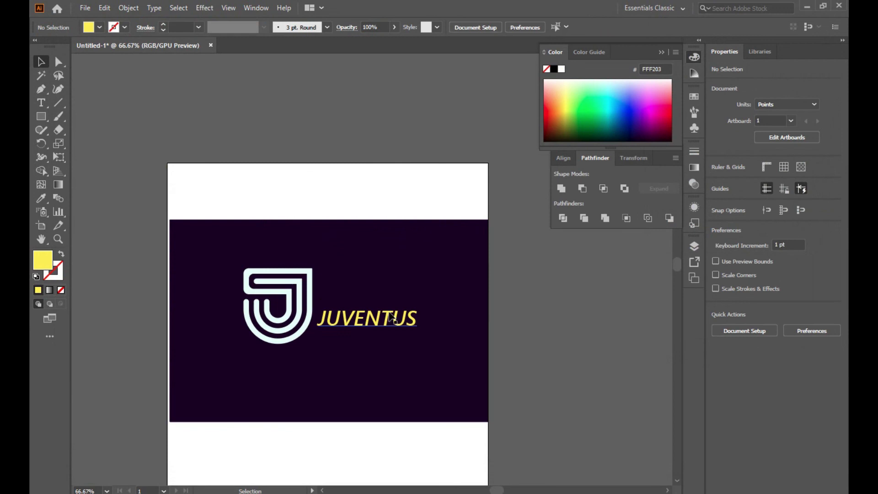
- Unlock all artwork, including the dark purple background, with Object > Unlock All
{"action": "right_click", "coordinate": [212, 227]}
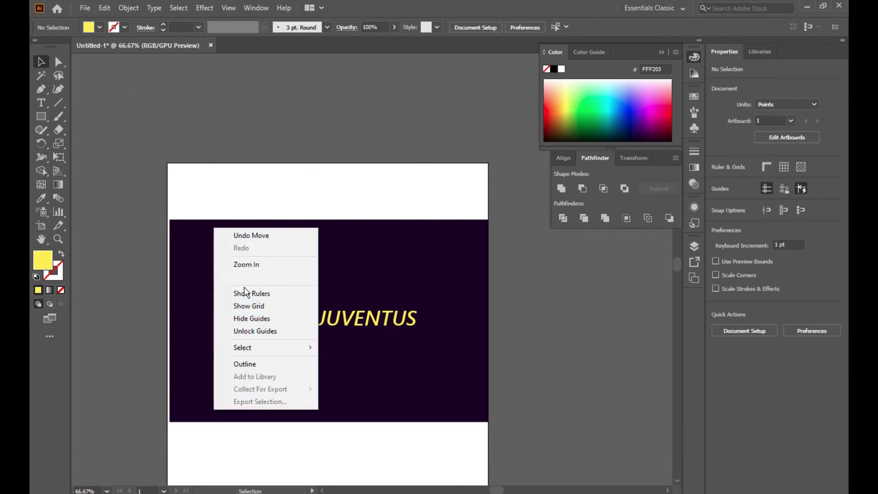
{"action": "left_click", "coordinate": [129, 9]}
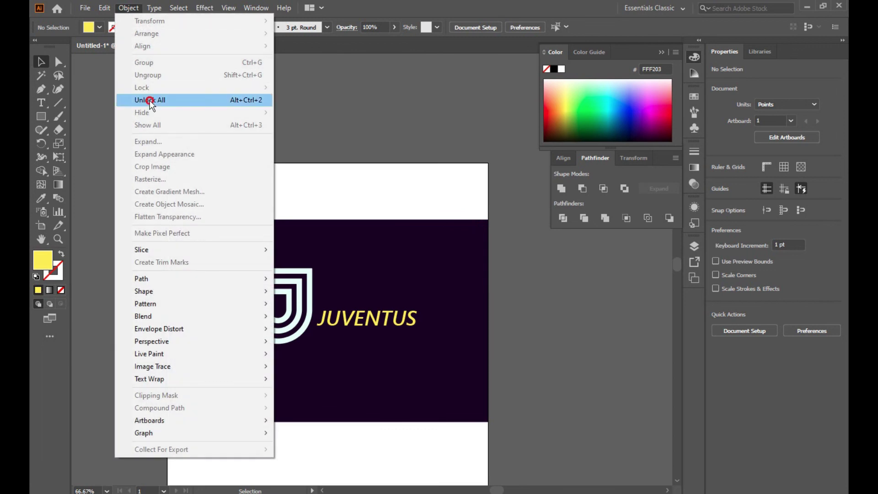
{"action": "left_click", "coordinate": [150, 100]}
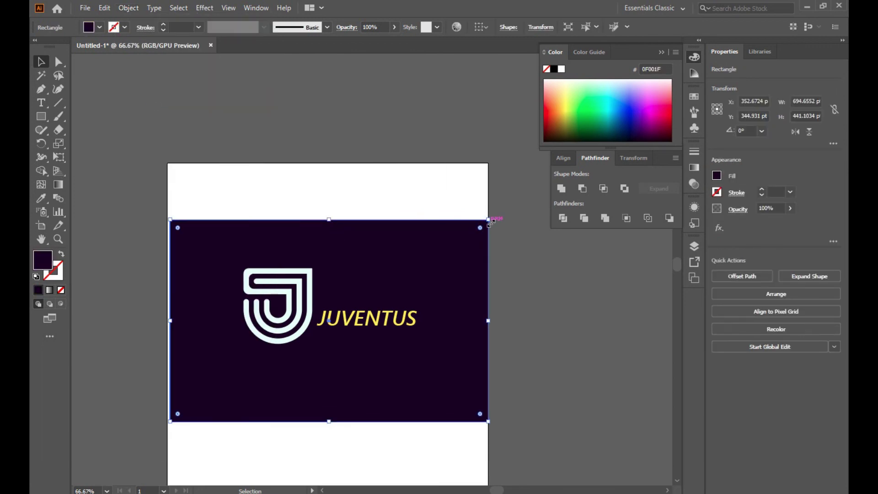
- Trim the purple rectangle to about 503 × 202 pt closely around emblem and text
{"action": "left_click_drag", "start_coordinate": [489, 219], "coordinate": [436, 253]}
{"action": "left_click_drag", "start_coordinate": [286, 375], "coordinate": [294, 340]}
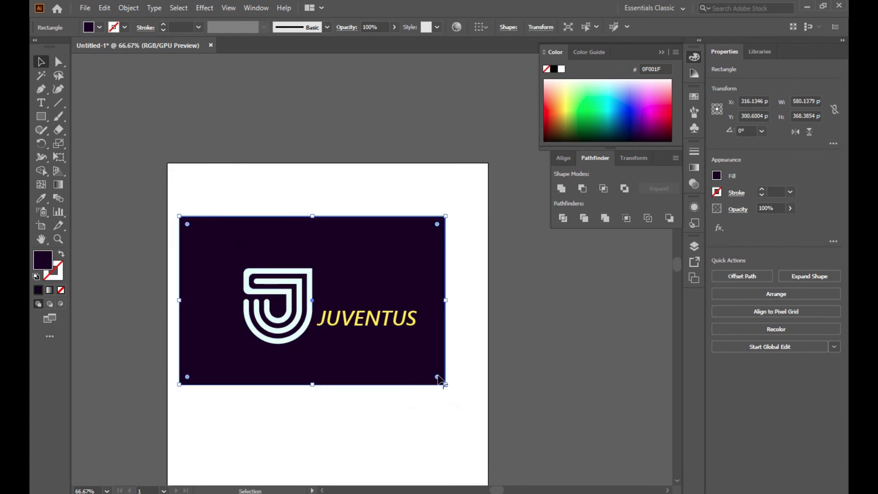
{"action": "left_click_drag", "start_coordinate": [446, 385], "coordinate": [410, 363]}
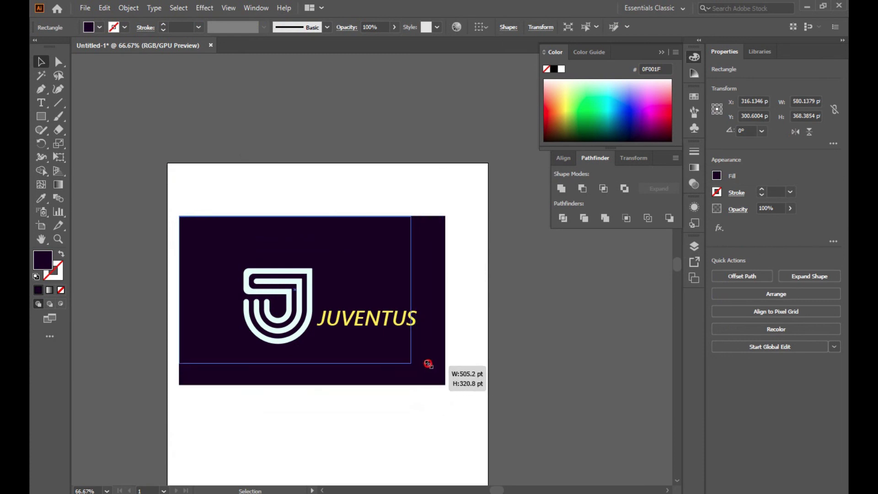
{"action": "left_click_drag", "start_coordinate": [294, 240], "coordinate": [318, 249]}
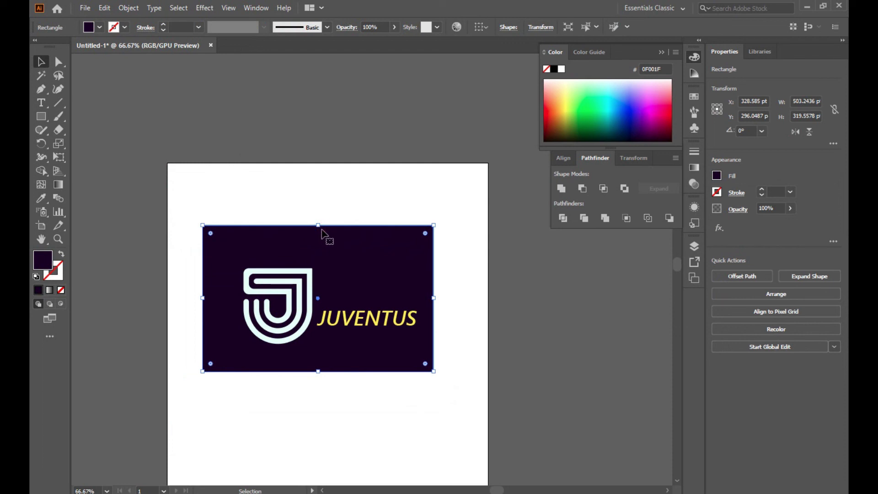
{"action": "left_click_drag", "start_coordinate": [318, 225], "coordinate": [316, 257]}
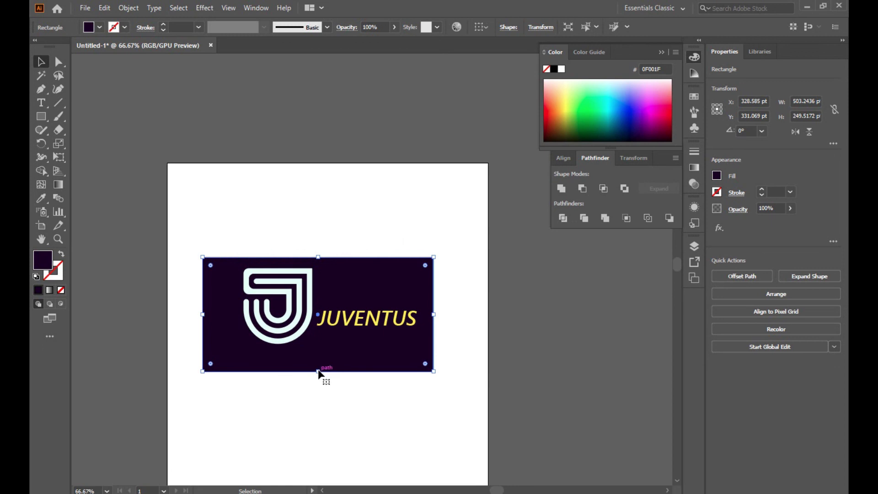
{"action": "left_click_drag", "start_coordinate": [318, 371], "coordinate": [327, 344]}
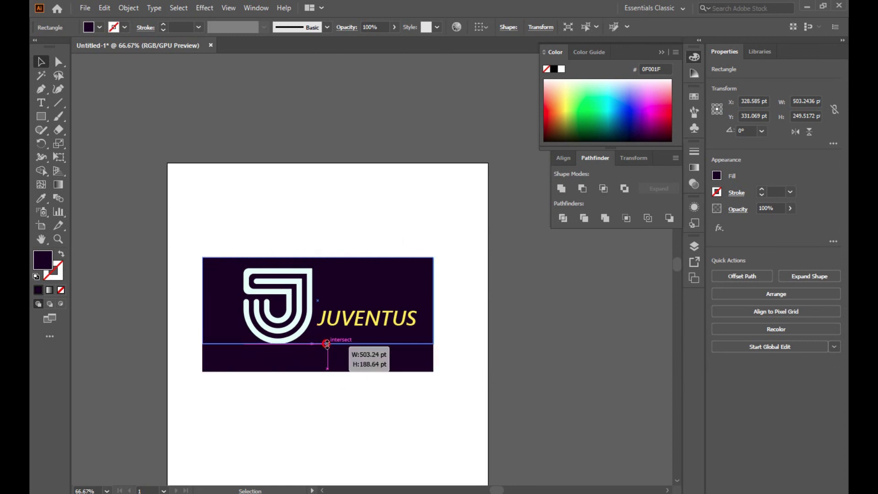
{"action": "left_click_drag", "start_coordinate": [327, 343], "coordinate": [324, 350]}
{"action": "left_click_drag", "start_coordinate": [434, 303], "coordinate": [420, 311]}
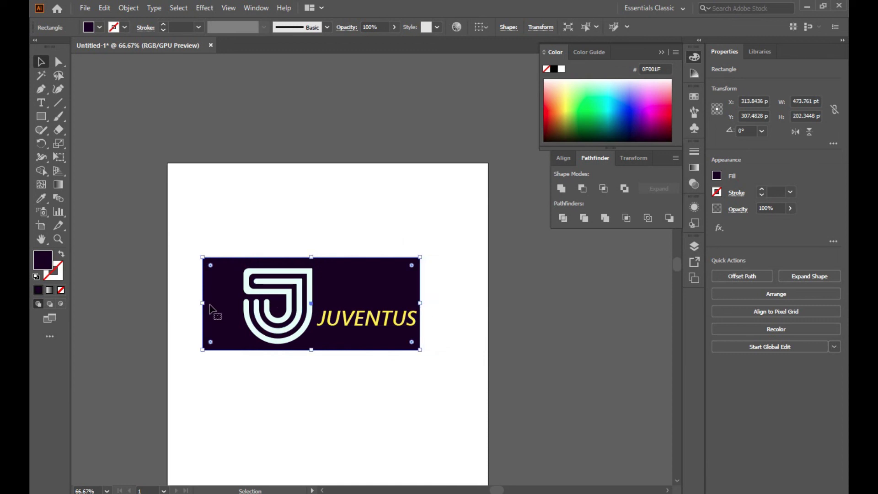
{"action": "left_click_drag", "start_coordinate": [204, 304], "coordinate": [238, 304]}
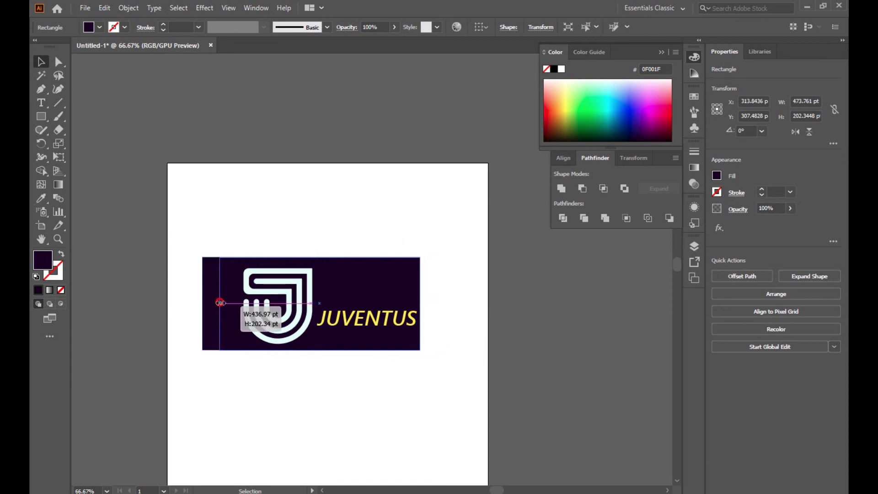
{"action": "left_click", "coordinate": [306, 402]}
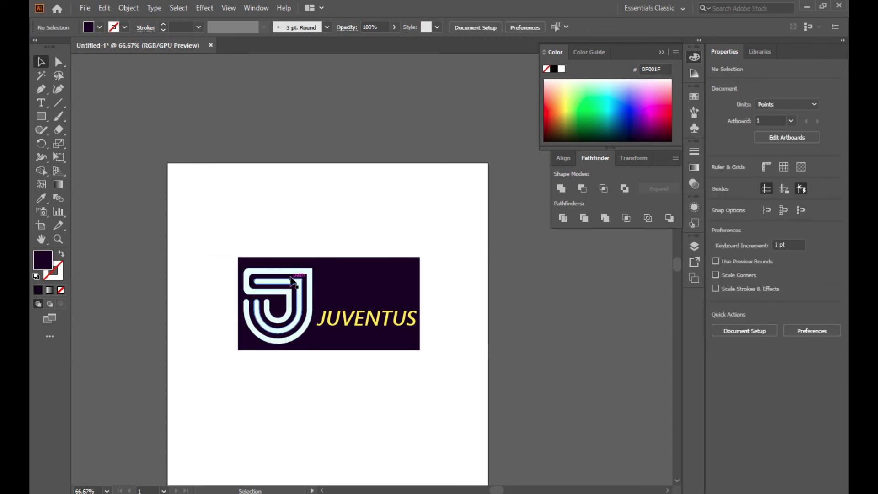
{"action": "key", "text": "ctrl+z"}
{"action": "key", "text": "ctrl+z"}
{"action": "key", "text": "ctrl+z"}
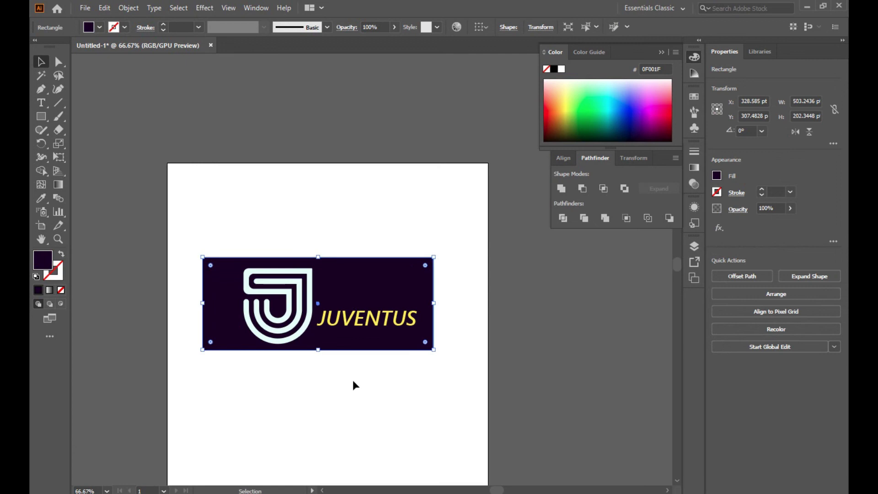
{"action": "left_click", "coordinate": [351, 382]}
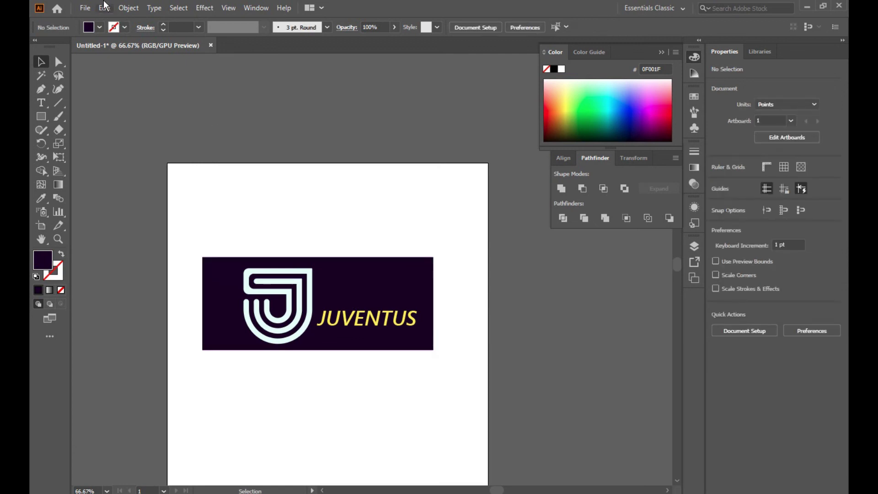
- Open Save for Web (Legacy) and keep the PNG-24 preset
{"action": "left_click", "coordinate": [85, 8]}
{"action": "mouse_move", "coordinate": [106, 208]}
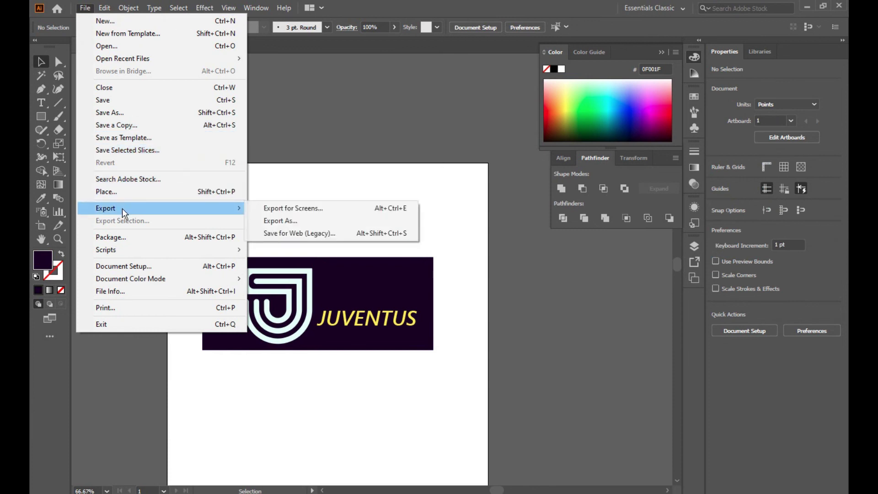
{"action": "left_click", "coordinate": [286, 236]}
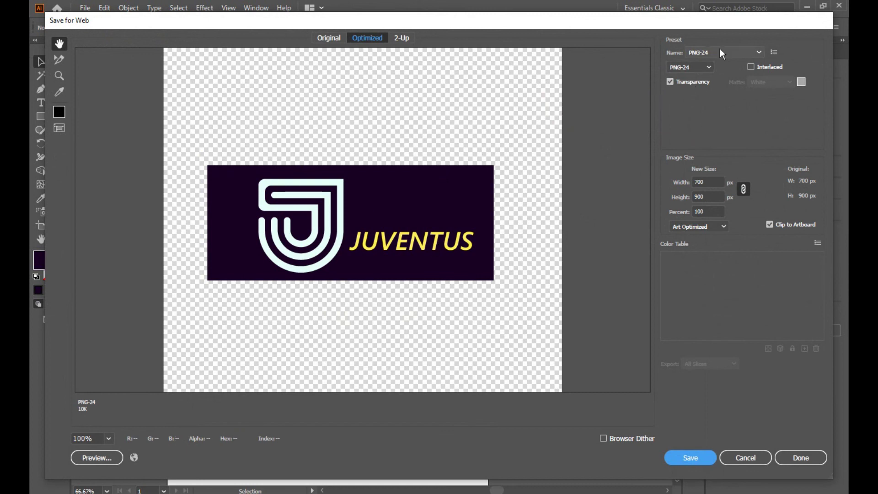
{"action": "left_click", "coordinate": [701, 53]}
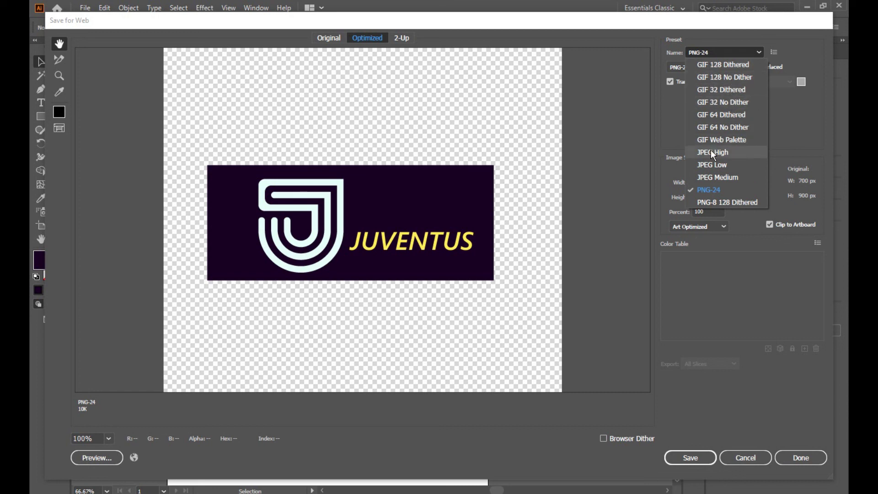
{"action": "left_click", "coordinate": [725, 192]}
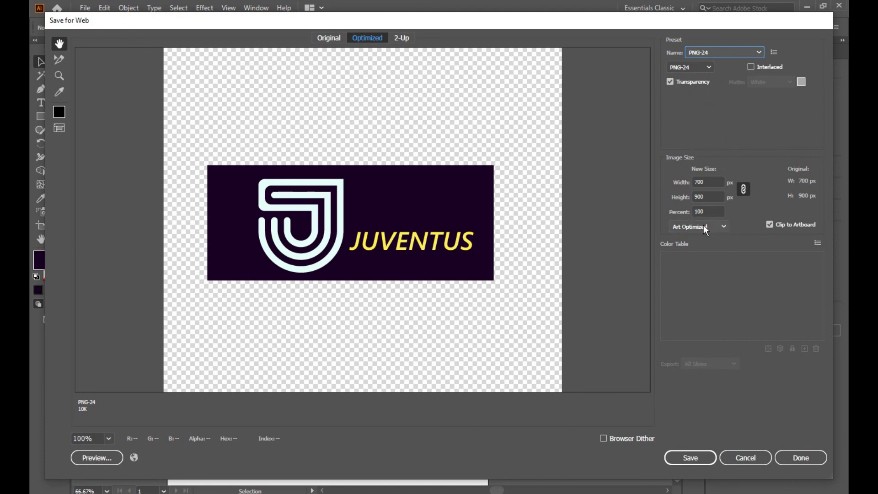
- Keep the resize percentage at 100 and save the 700 × 900 px PNG
{"action": "left_click", "coordinate": [716, 210]}
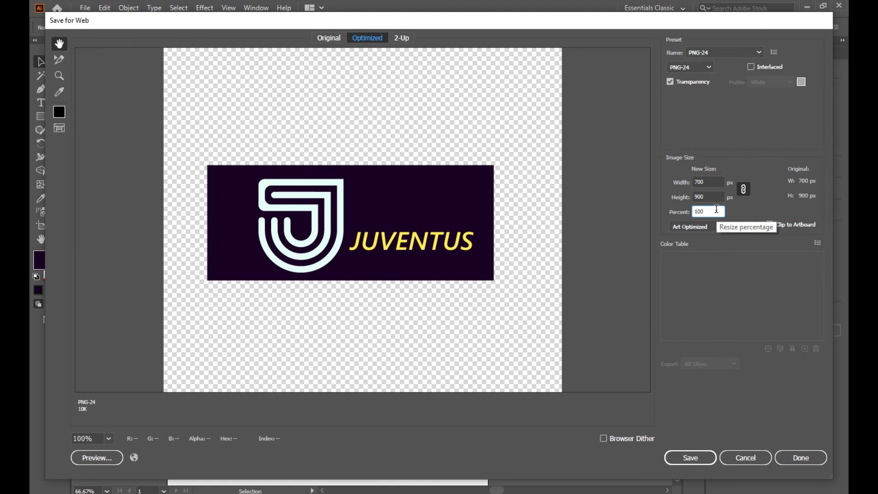
{"action": "type", "text": "00"}
{"action": "key", "text": "BackSpace"}
{"action": "type", "text": "0"}
{"action": "key", "text": "BackSpace"}
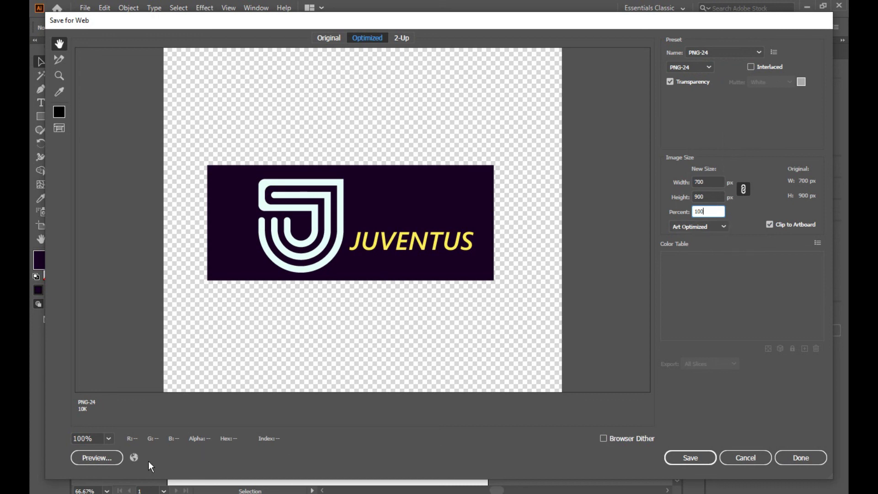
{"action": "left_click", "coordinate": [691, 459]}
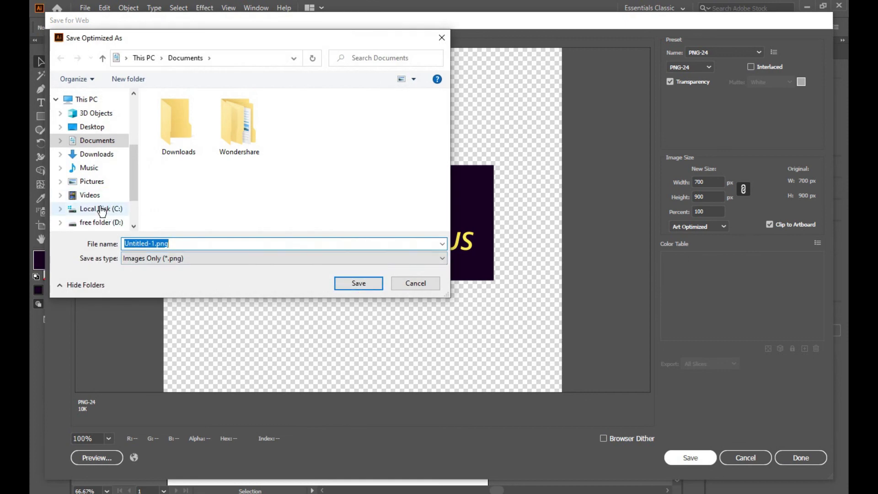
- Save the optimized PNG of the Juventus banner to the Desktop
{"action": "scroll", "coordinate": [102, 210], "scroll_direction": "down", "scroll_amount": 2}
{"action": "left_click", "coordinate": [98, 190]}
{"action": "scroll", "coordinate": [96, 179], "scroll_direction": "up", "scroll_amount": 2}
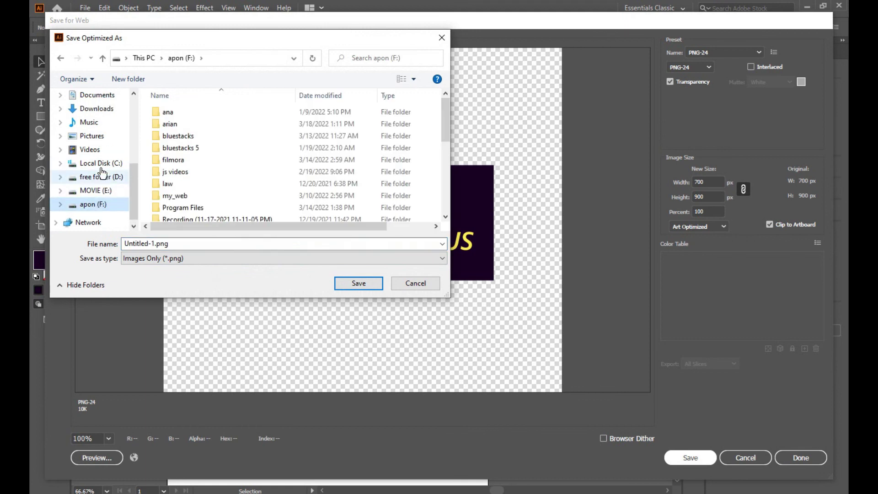
{"action": "left_click", "coordinate": [100, 140]}
{"action": "left_click", "coordinate": [367, 285]}
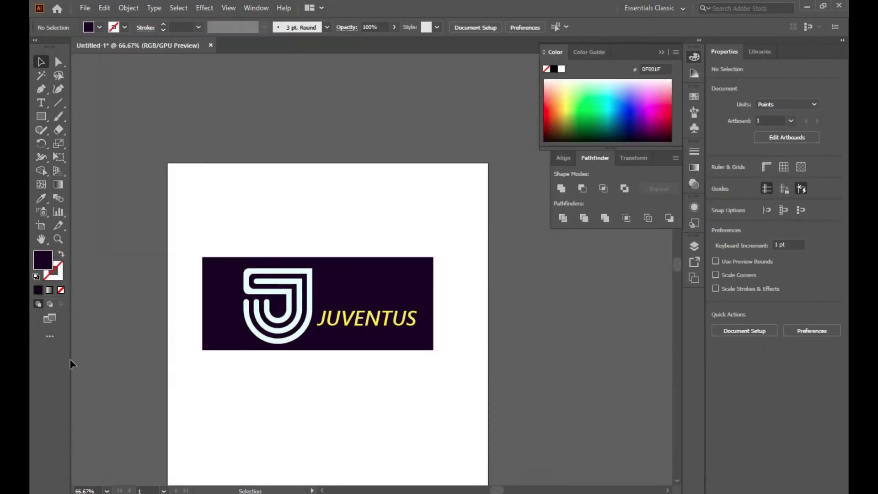